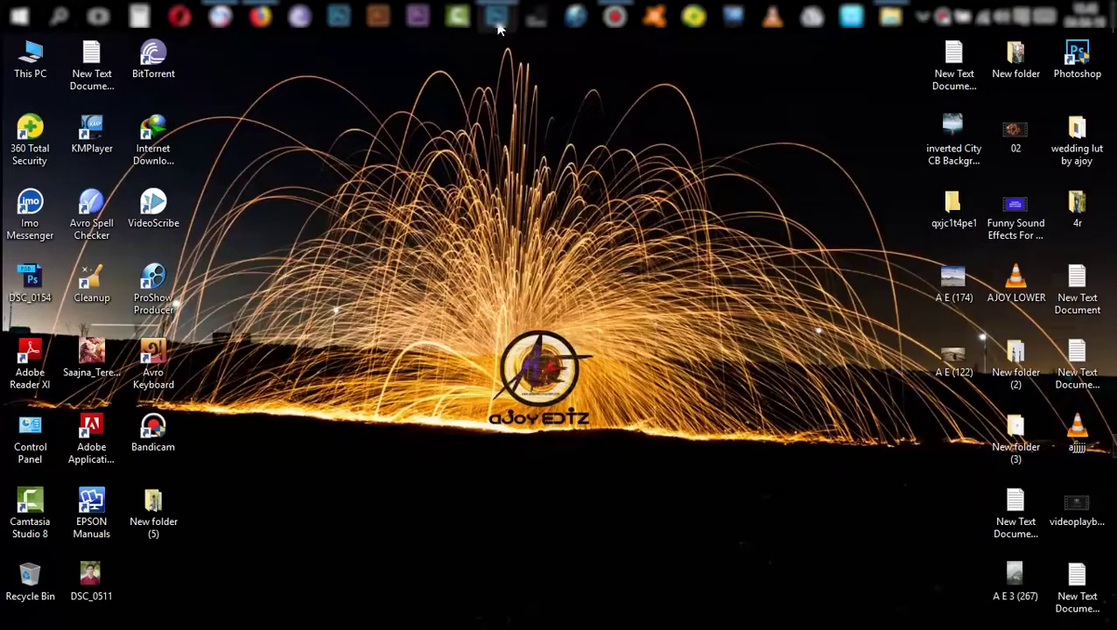
Bring the Photoshop window showing IMG_5860.JPG, the man on the white motorbike, to the front.
left_click(498, 26)
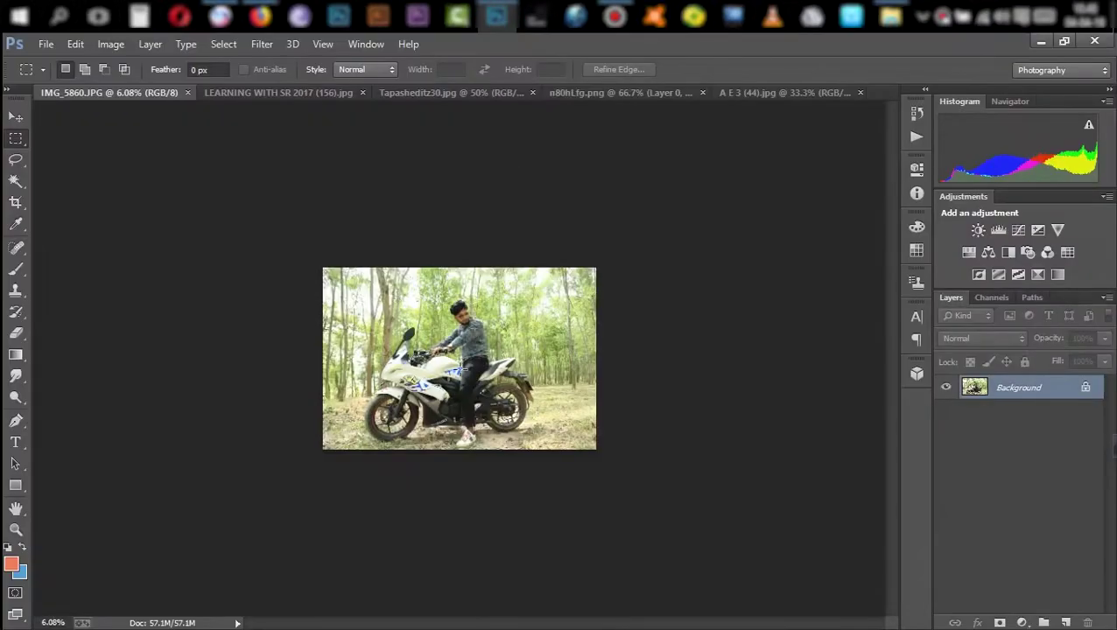
Zoom in on the bike's windshield and front fairing, then switch to the Pen tool in Path mode.
left_click_drag(424, 373, 370, 382)
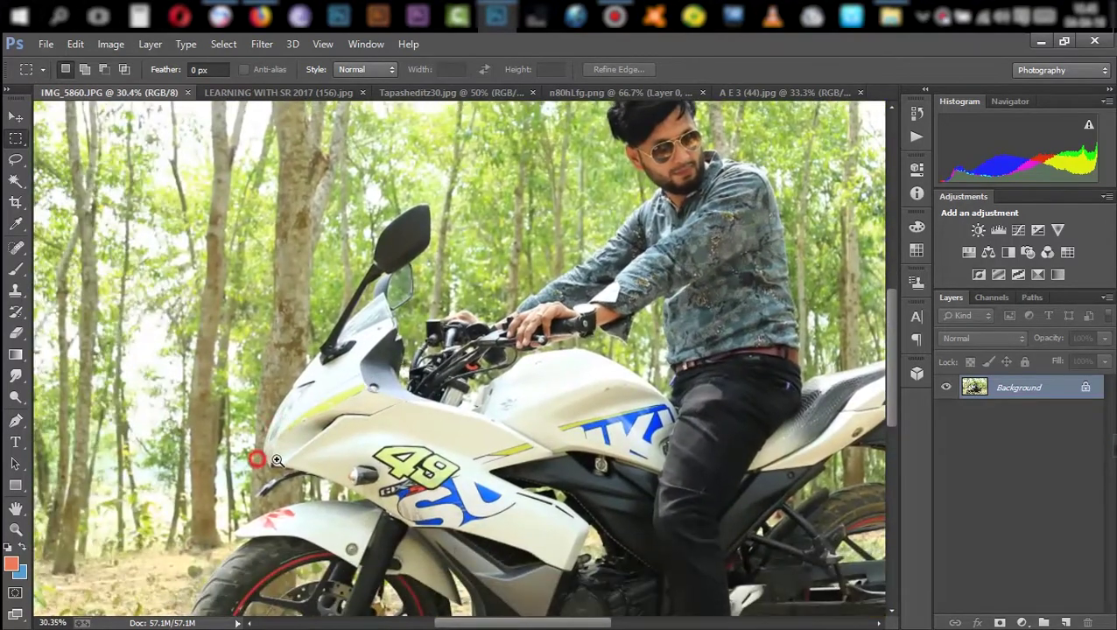
left_click_drag(277, 461, 29, 431)
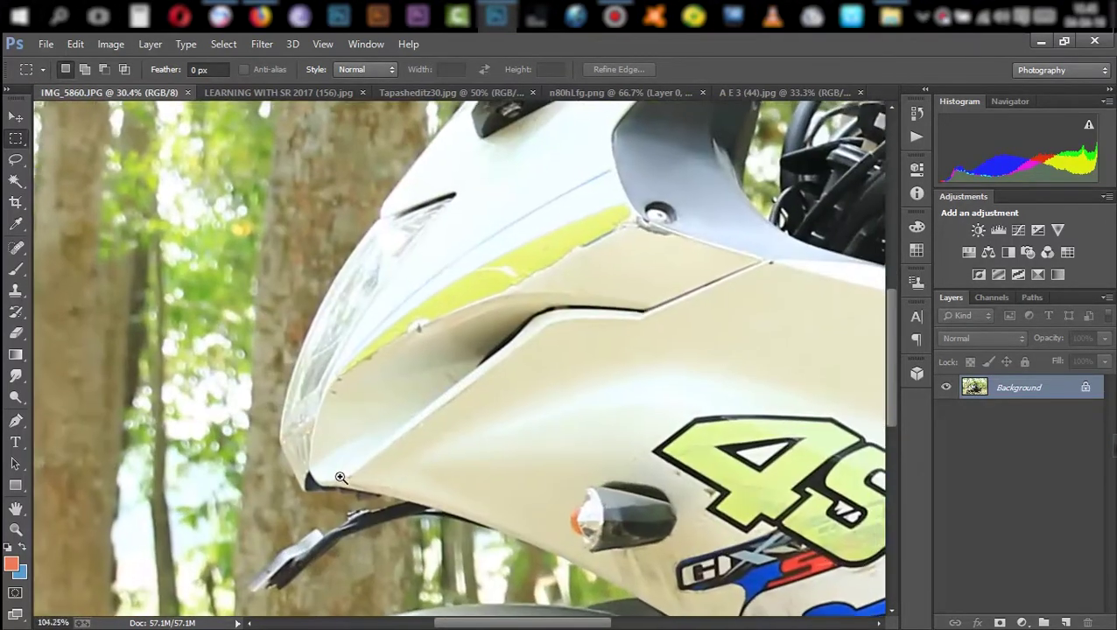
left_click(16, 422)
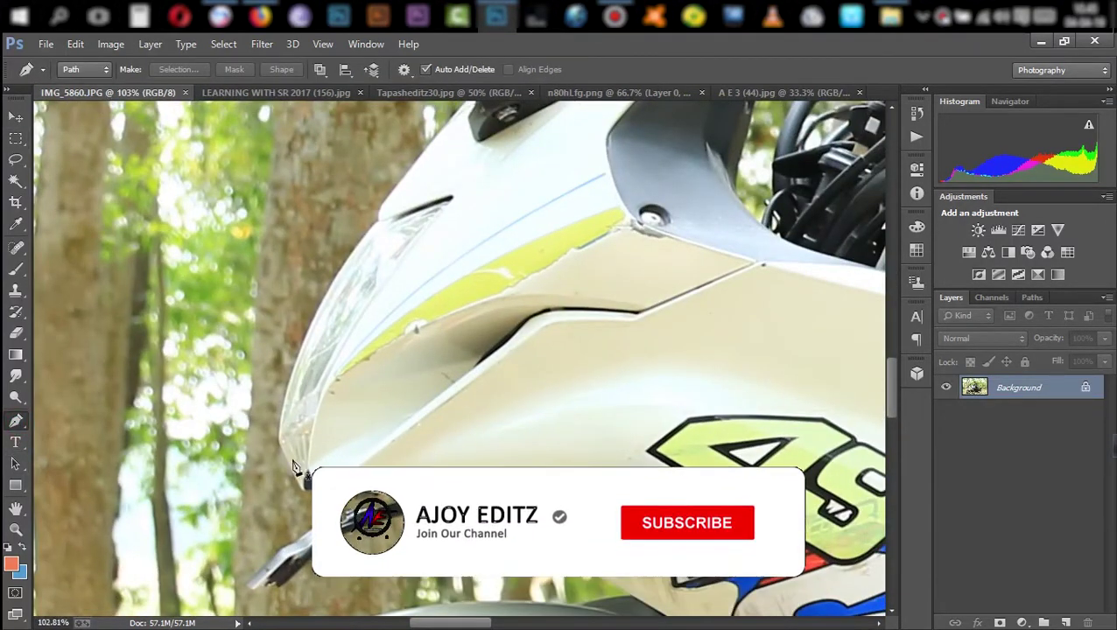
scroll(299, 473, "up", 3)
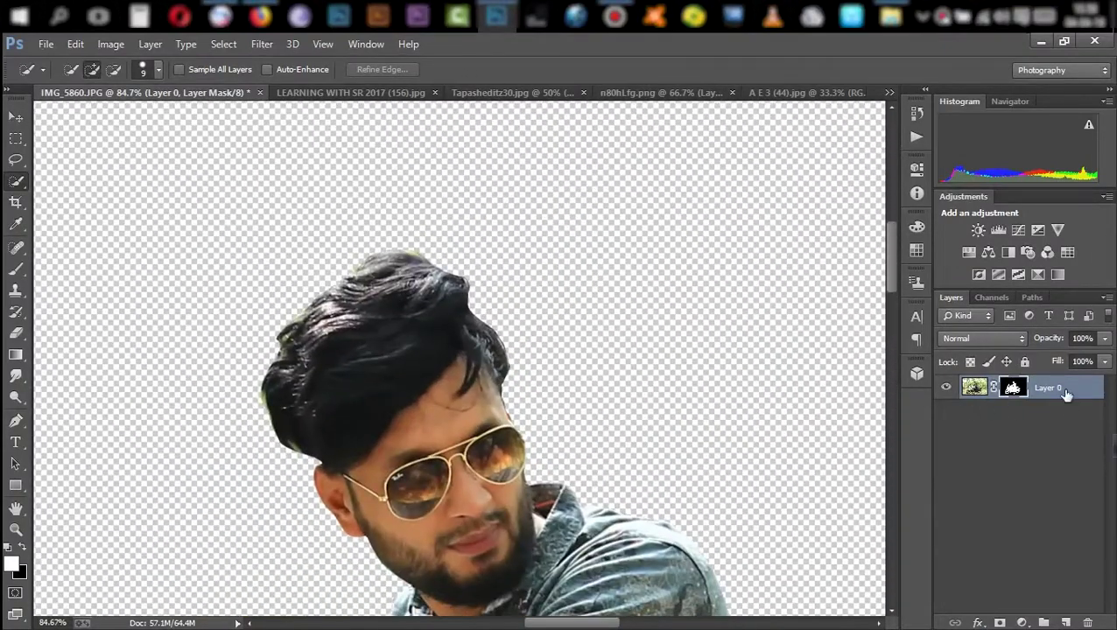
Use Refine Mask on the rider's layer mask to clean up the hair edges.
right_click(1014, 388)
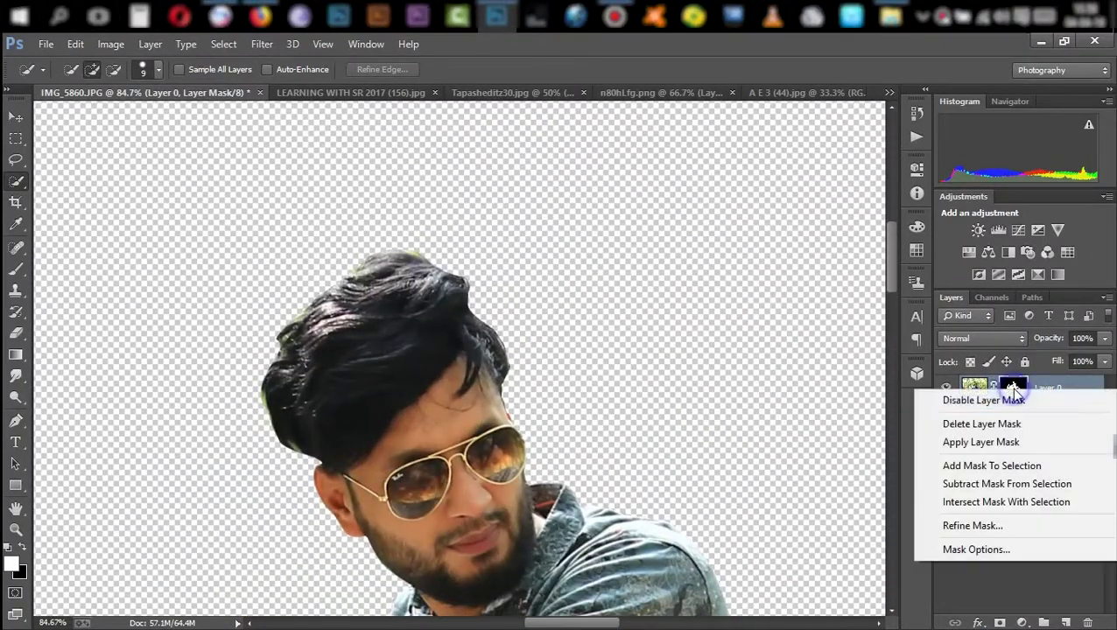
left_click(987, 526)
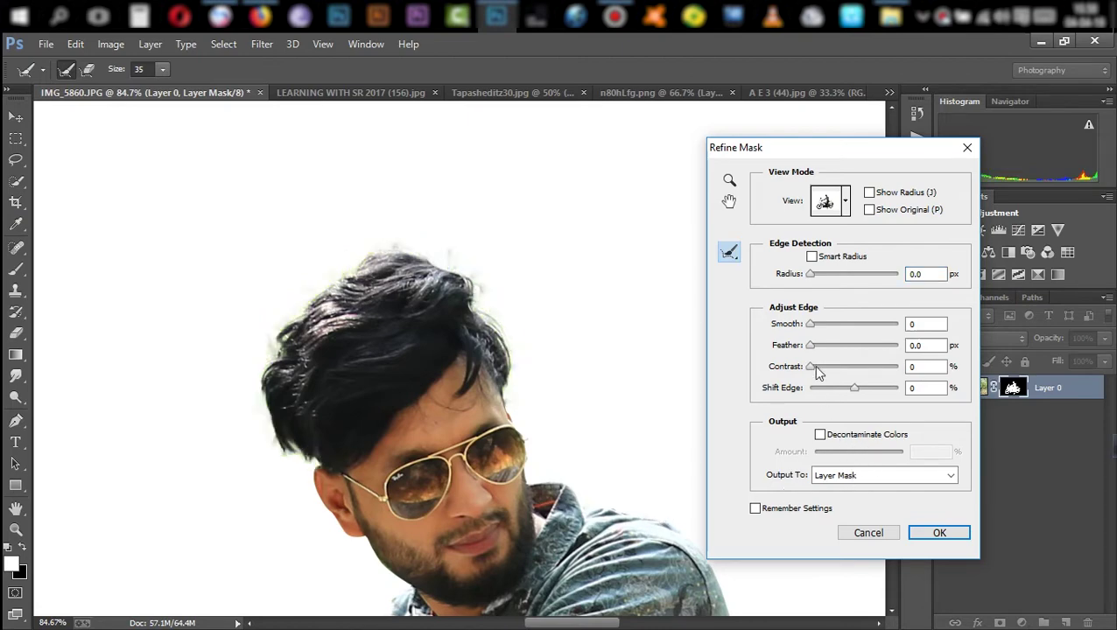
left_click(941, 533)
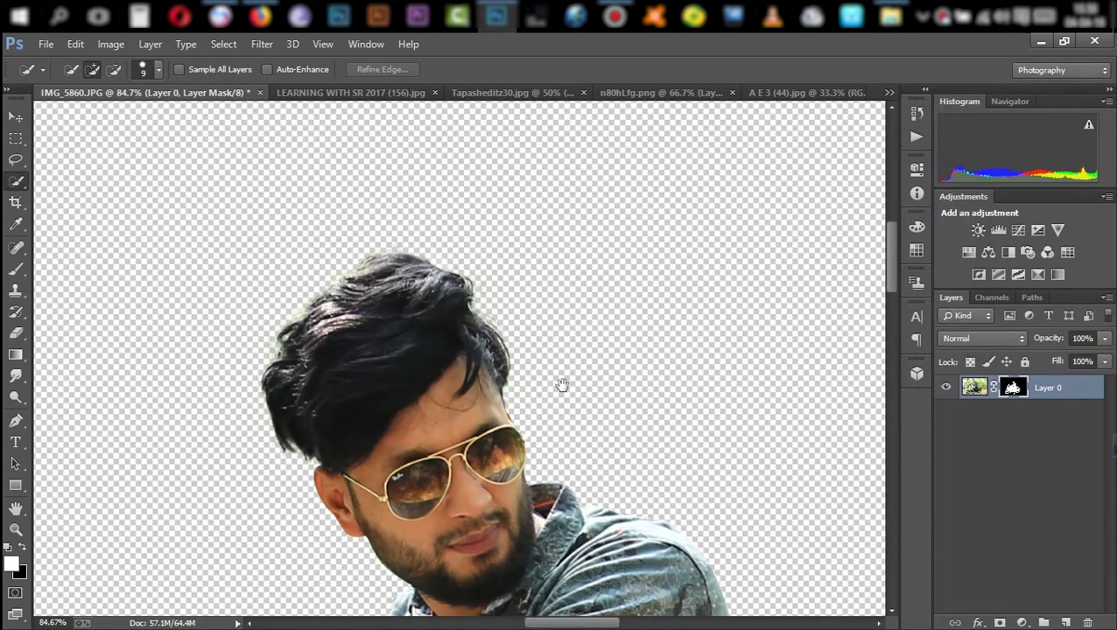
scroll(561, 386, "down", 5)
Check the smoke and fire images, then drag the road photo from A E 3 (44).jpg into IMG_5860.
scroll(400, 406, "down", 3)
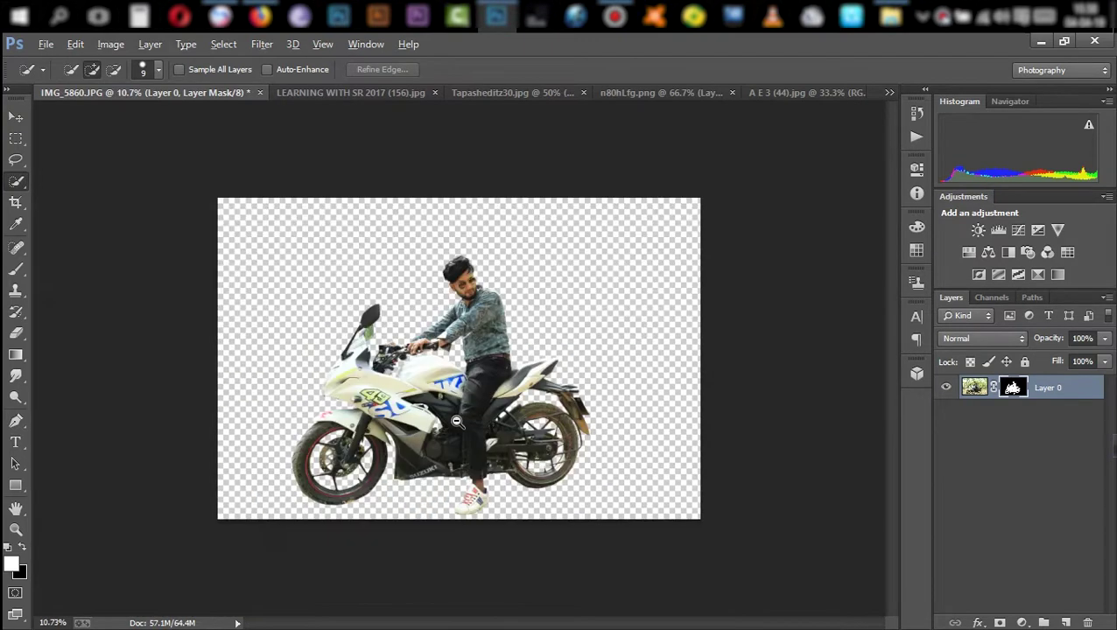
scroll(450, 512, "up", 1)
left_click(357, 94)
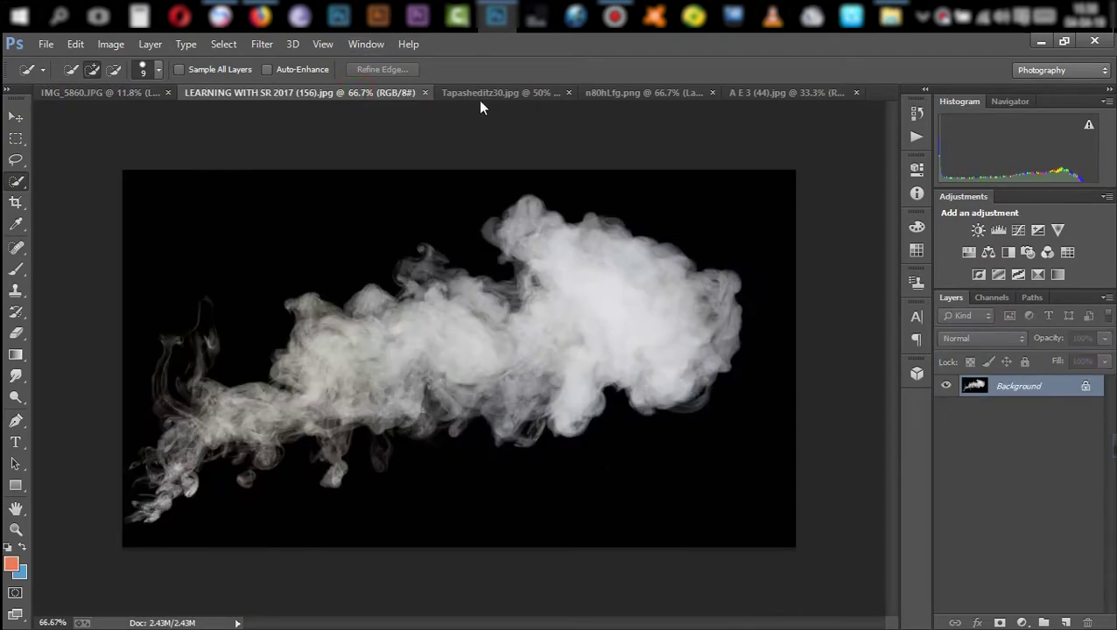
left_click(480, 100)
left_click(643, 98)
left_click(771, 93)
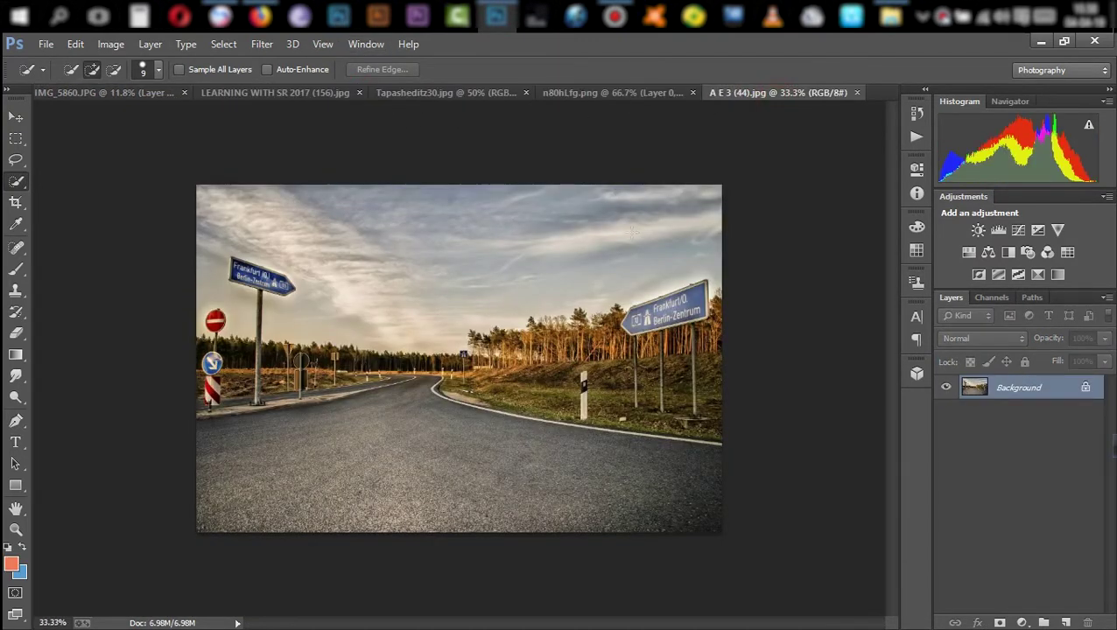
left_click(25, 117)
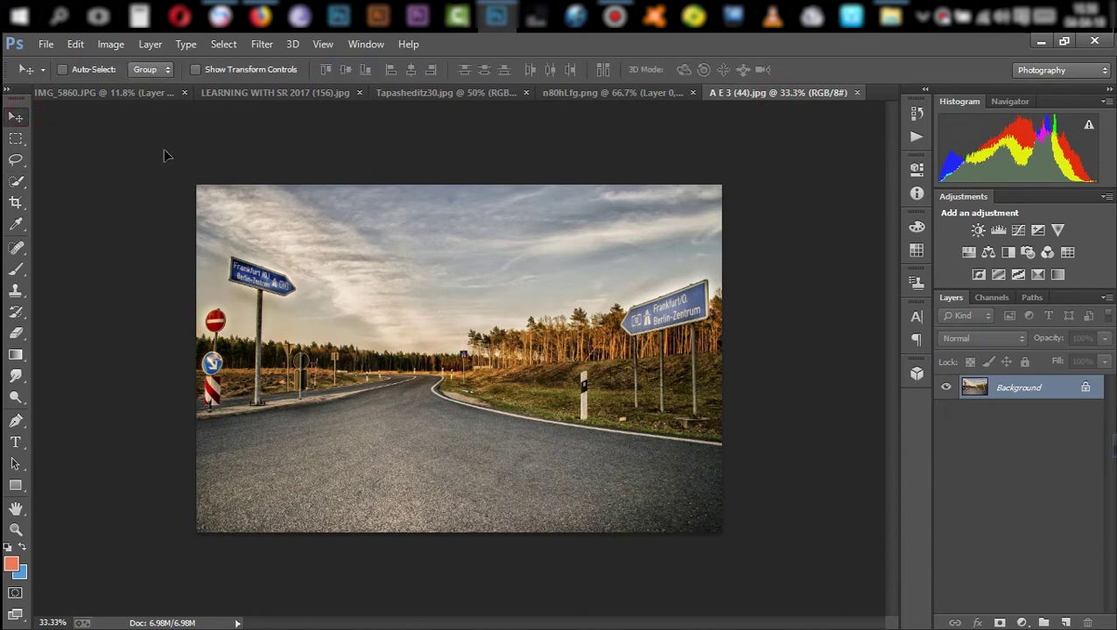
mouse_move(182, 170)
left_mouse_down()
mouse_move(392, 352)
mouse_move(323, 273)
mouse_move(376, 322)
left_mouse_up()
Scale the road photo to about 306% to cover the canvas, and place it beneath the rider layer.
key("ctrl+t")
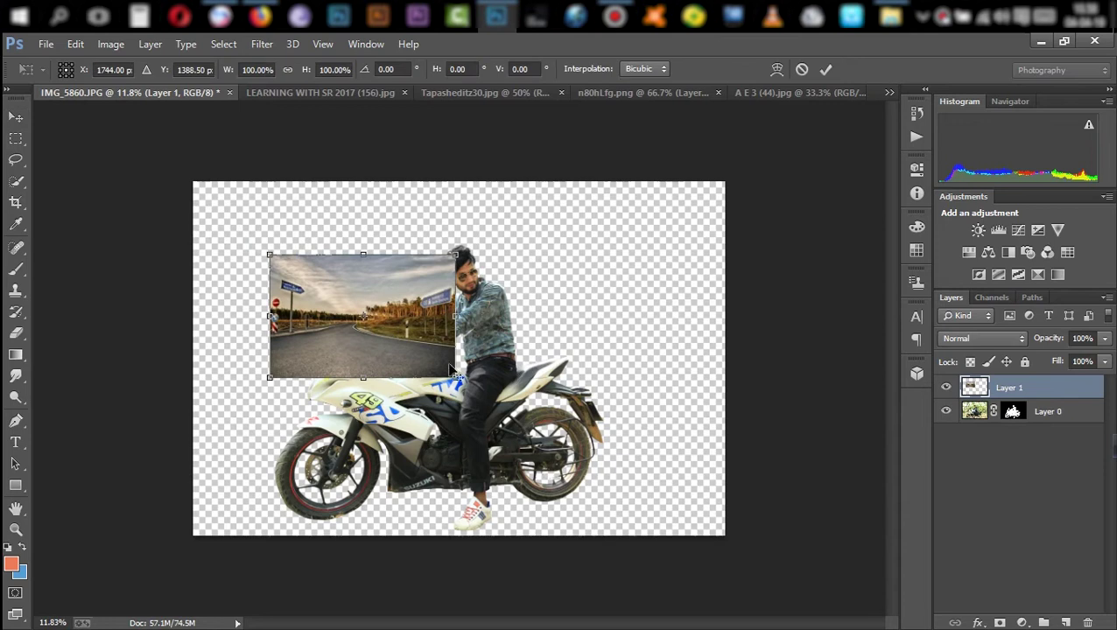
mouse_move(452, 371)
left_mouse_down()
mouse_move(555, 444)
mouse_move(548, 360)
left_mouse_up()
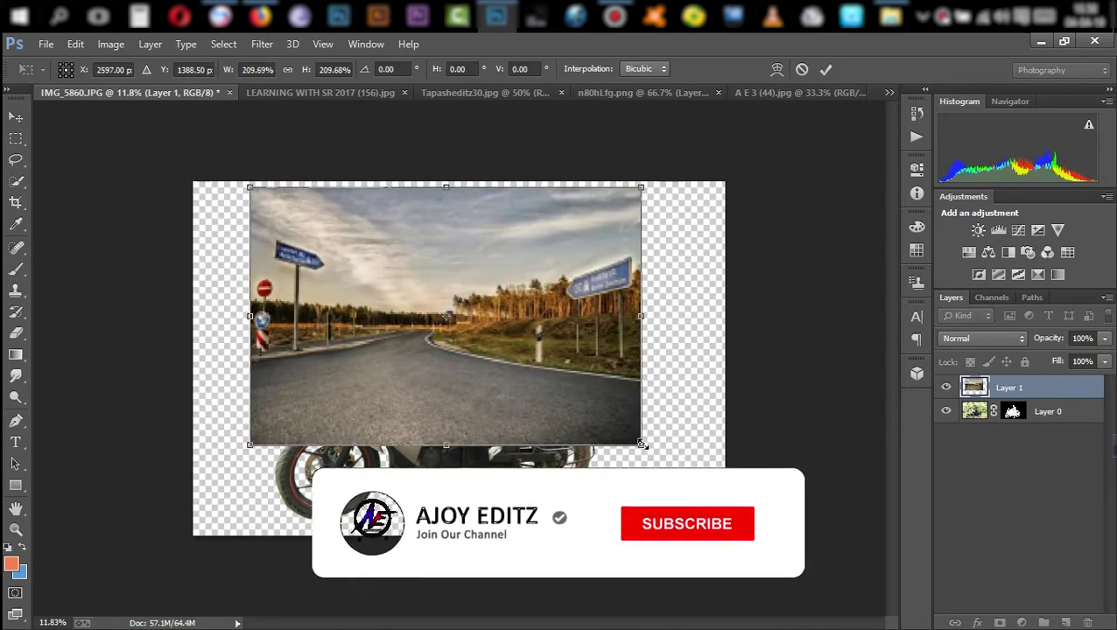
left_click_drag(642, 444, 755, 456)
left_click_drag(613, 367, 686, 295)
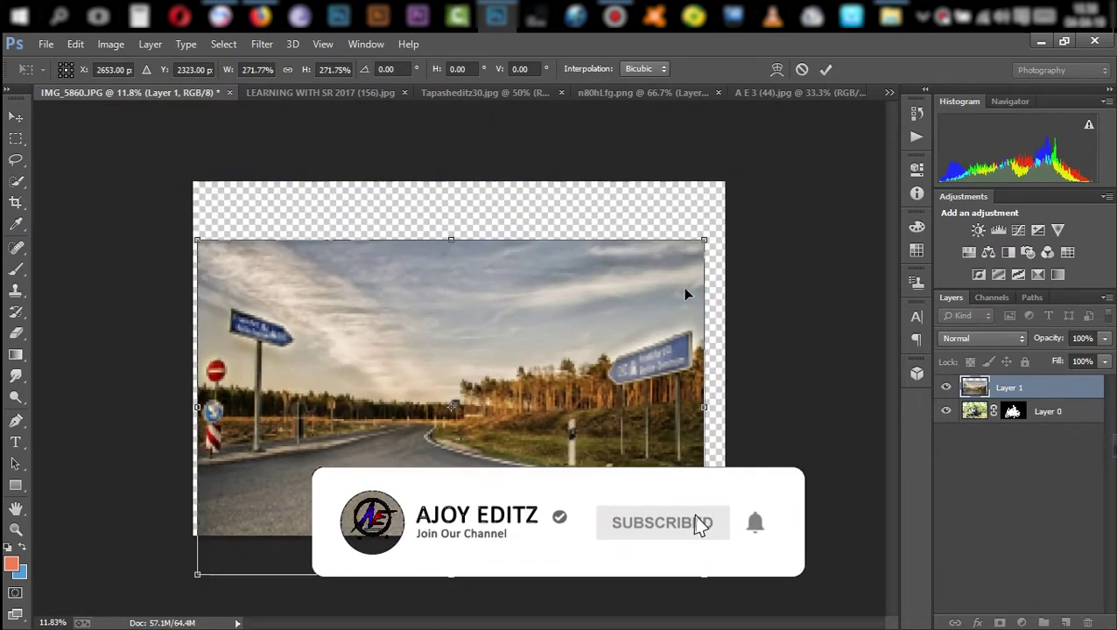
left_click_drag(703, 238, 743, 206)
left_click_drag(644, 321, 643, 297)
left_click_drag(741, 187, 773, 157)
left_click_drag(706, 244, 700, 232)
key("Return")
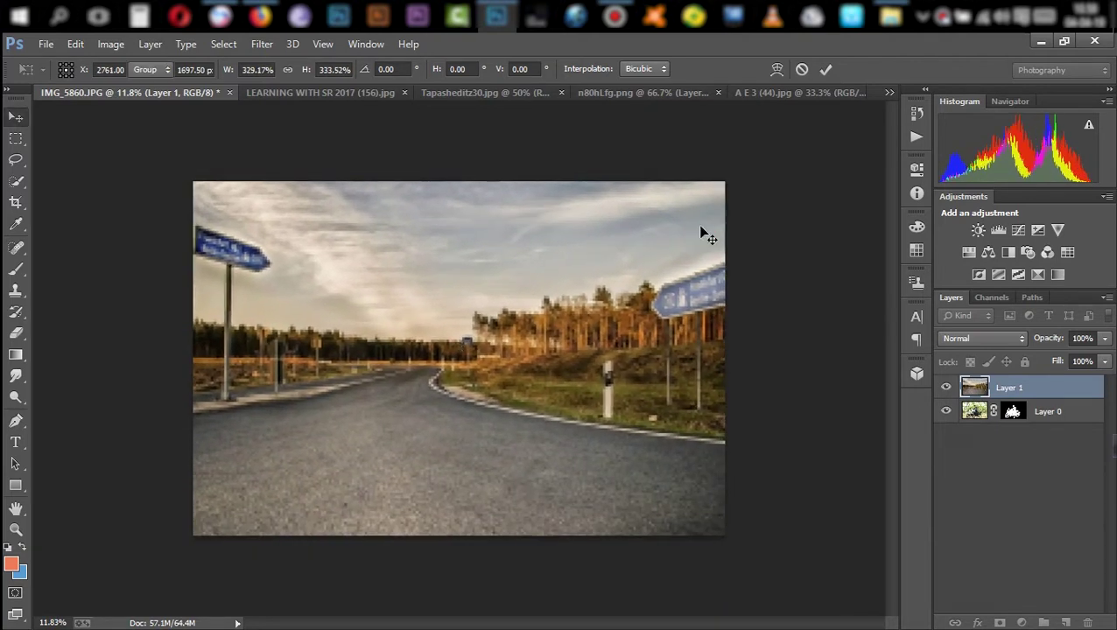
left_click_drag(1029, 390, 1032, 420)
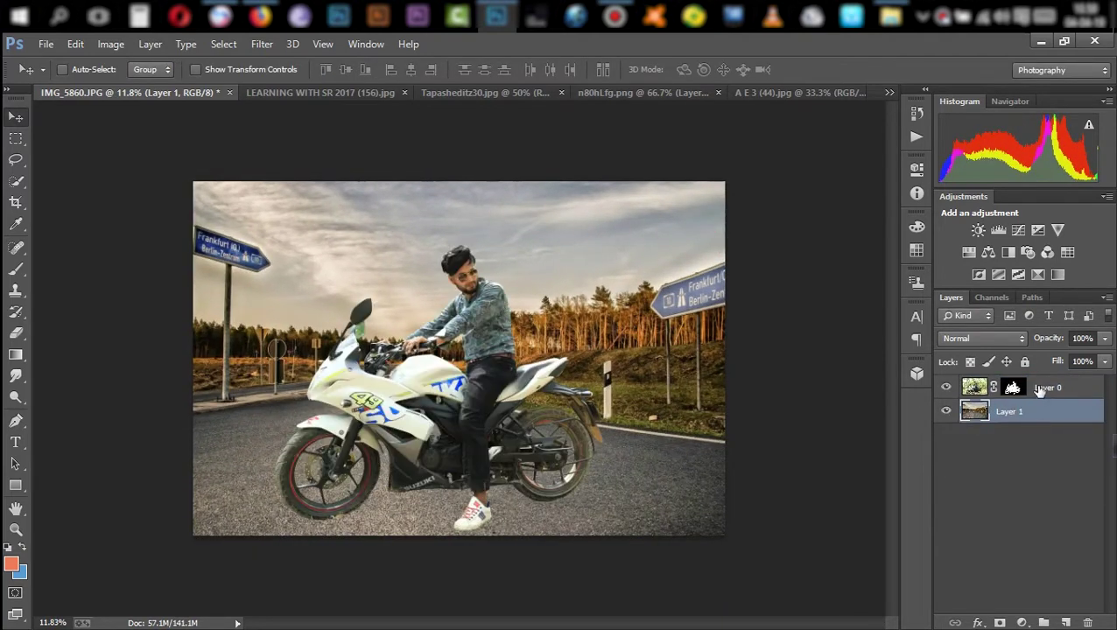
key("ctrl+t")
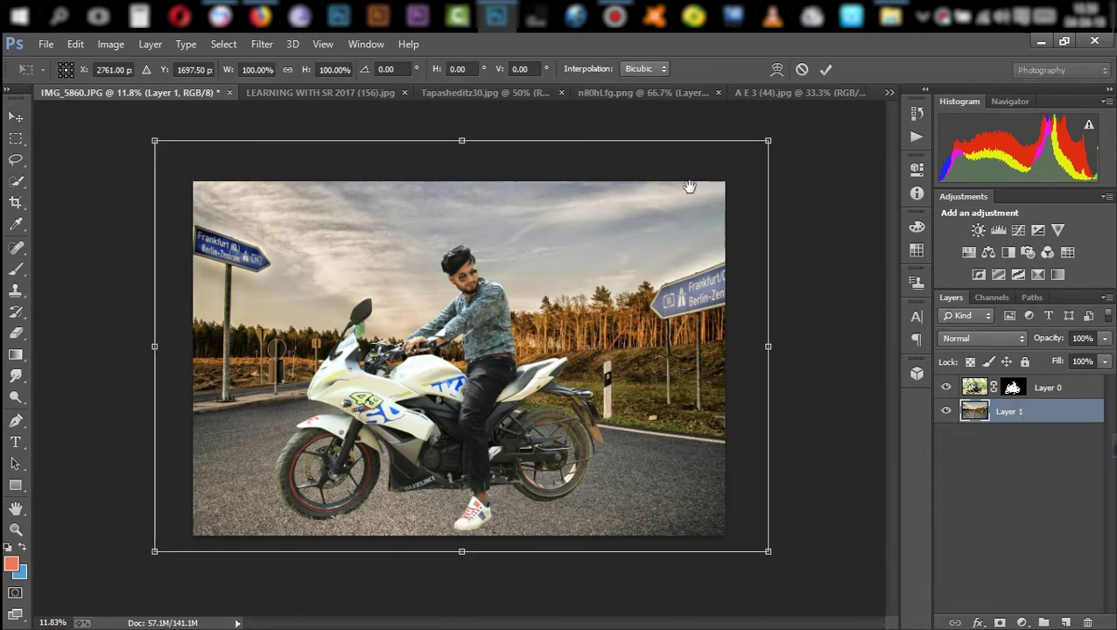
Enlarge the road background to about 119%, then zoom in to inspect the rider's hair edges.
left_click_drag(771, 150, 827, 103)
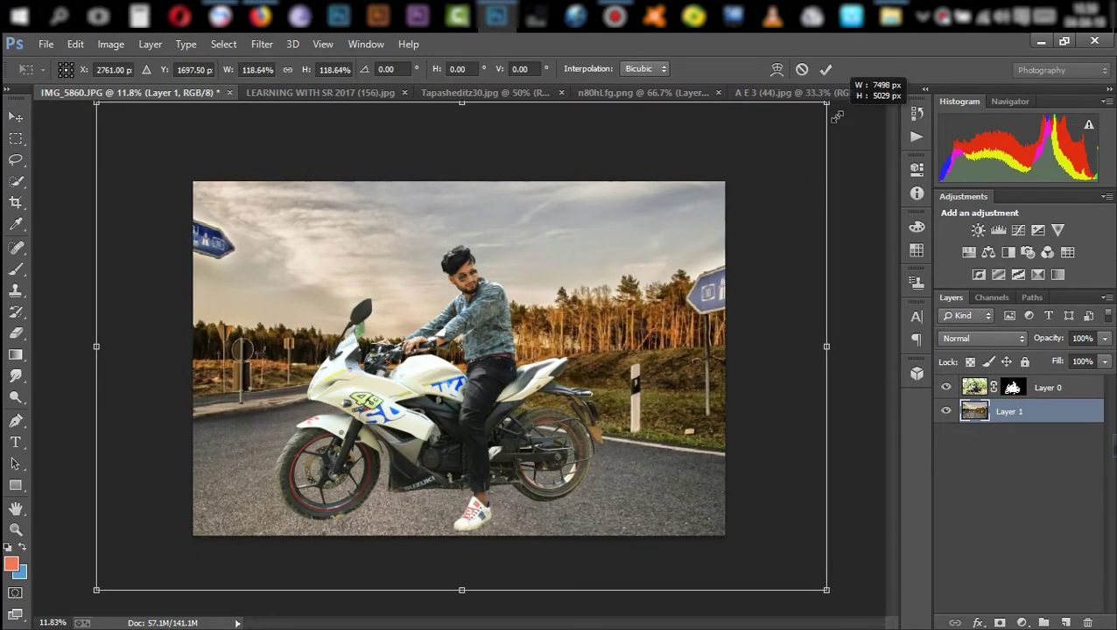
left_click(827, 69)
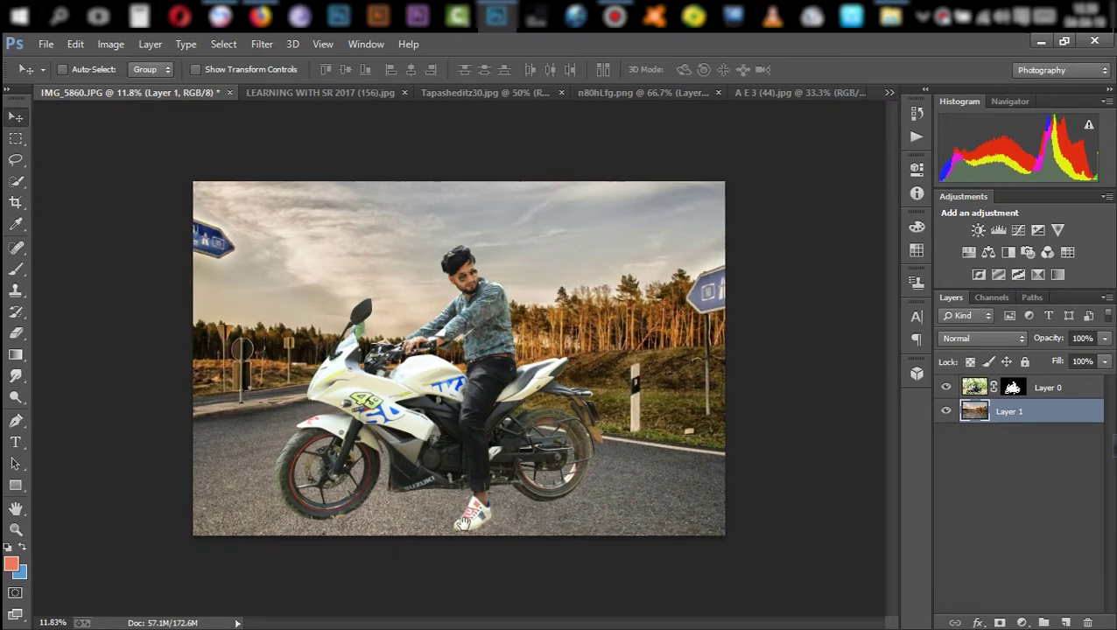
left_click_drag(354, 524, 335, 514)
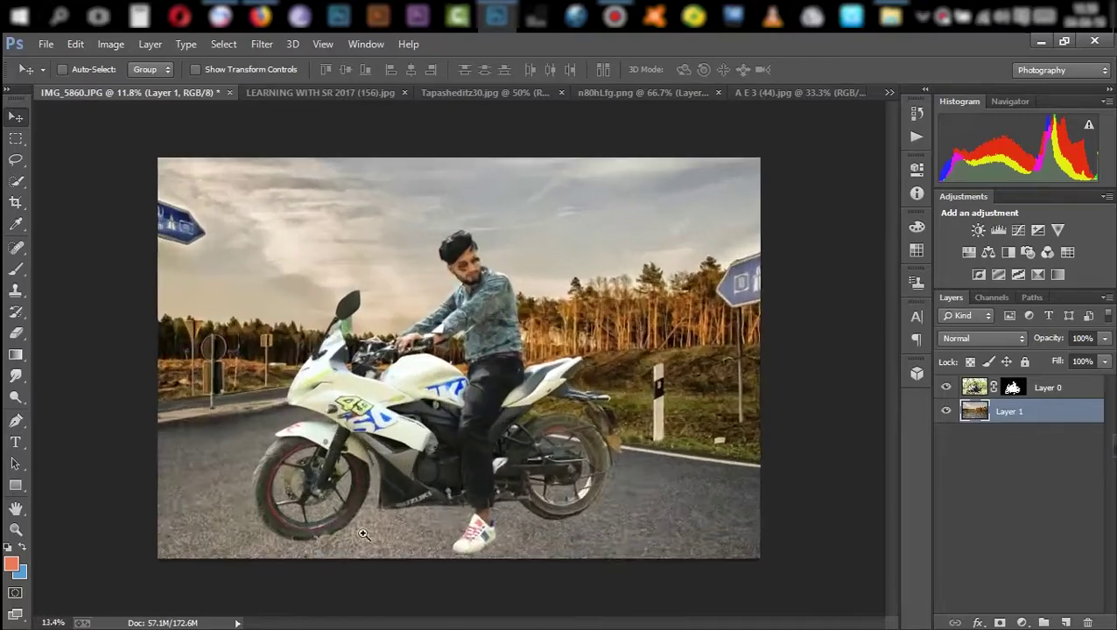
mouse_move(336, 515)
left_mouse_down()
mouse_move(529, 372)
mouse_move(508, 421)
left_mouse_up()
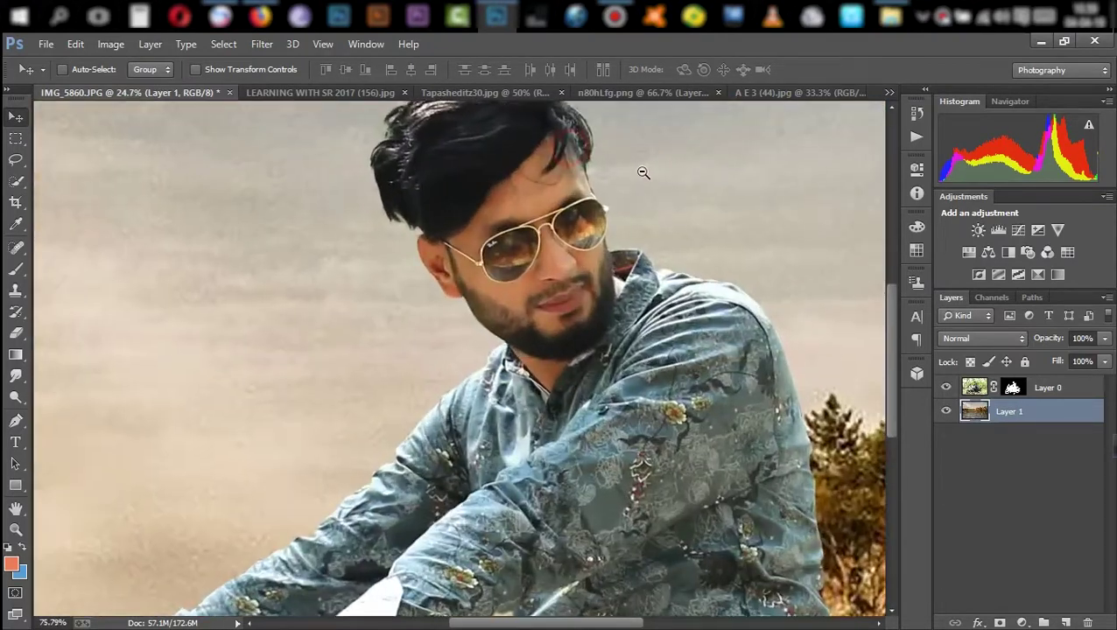
left_click_drag(632, 203, 636, 322)
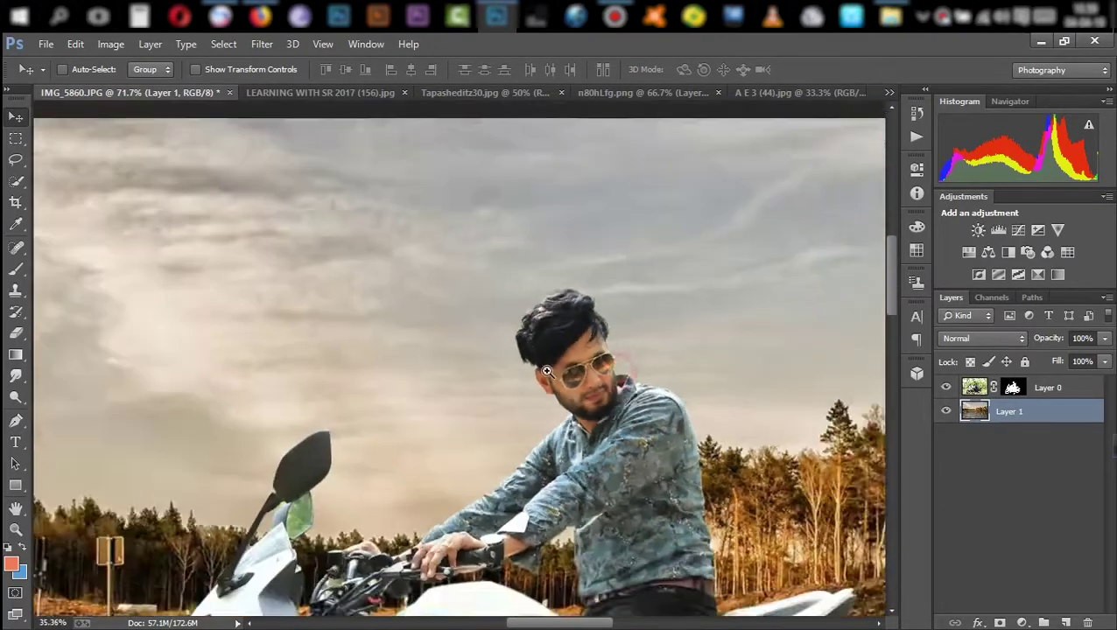
mouse_move(549, 311)
left_mouse_down()
mouse_move(624, 327)
mouse_move(500, 537)
left_mouse_up()
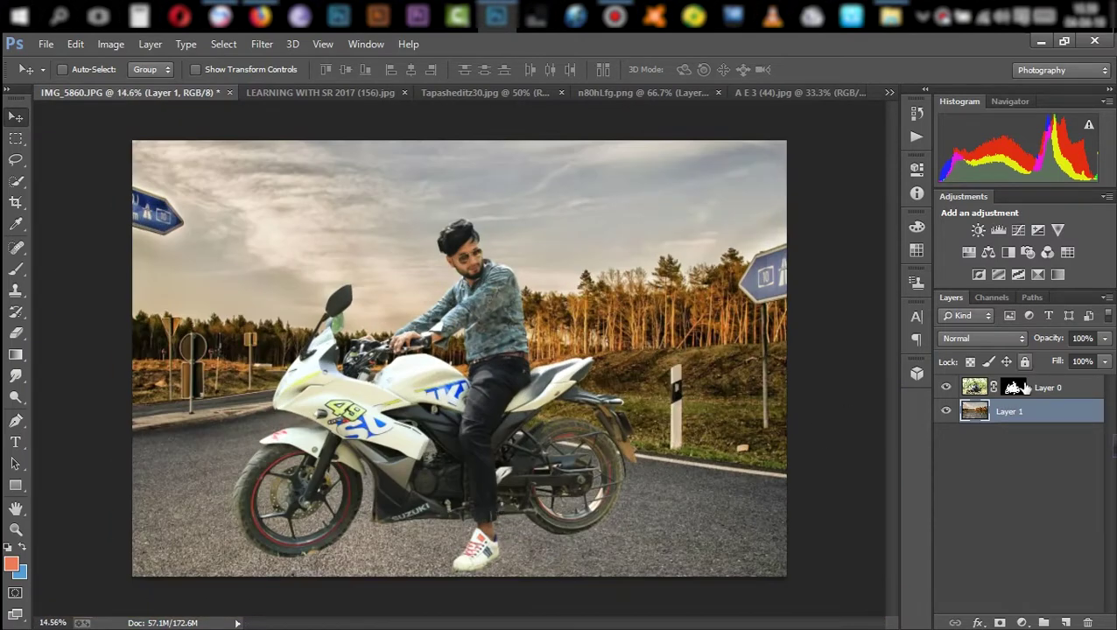
Apply Layer 0's mask permanently, save as bike.psd, and add a new empty layer.
right_click(1026, 388)
left_click(985, 439)
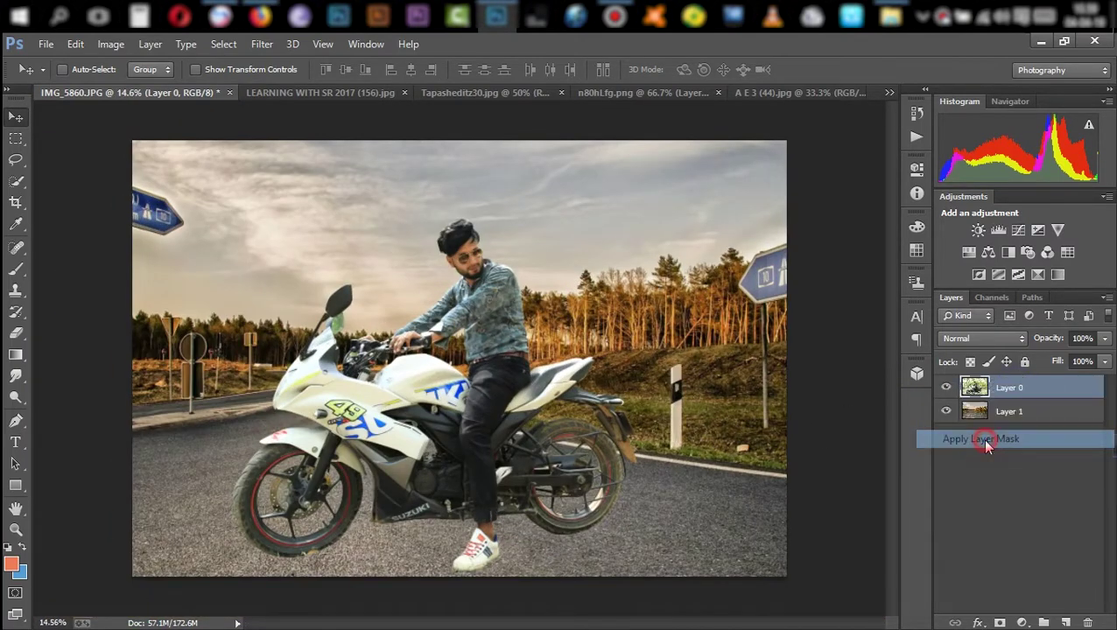
left_click(948, 388)
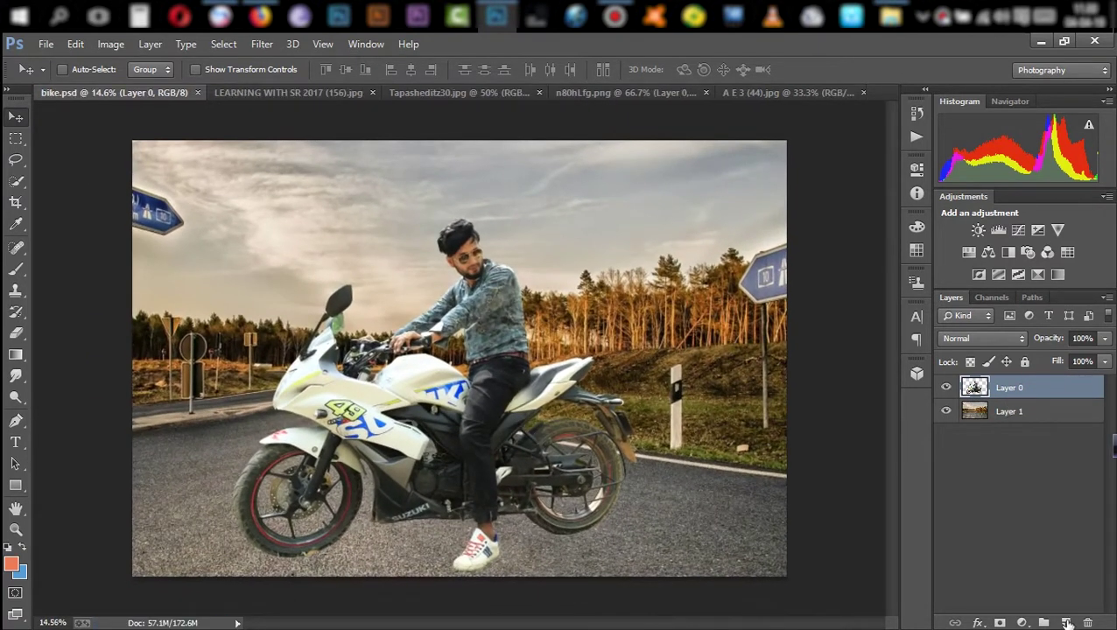
left_click(1068, 622)
key("b")
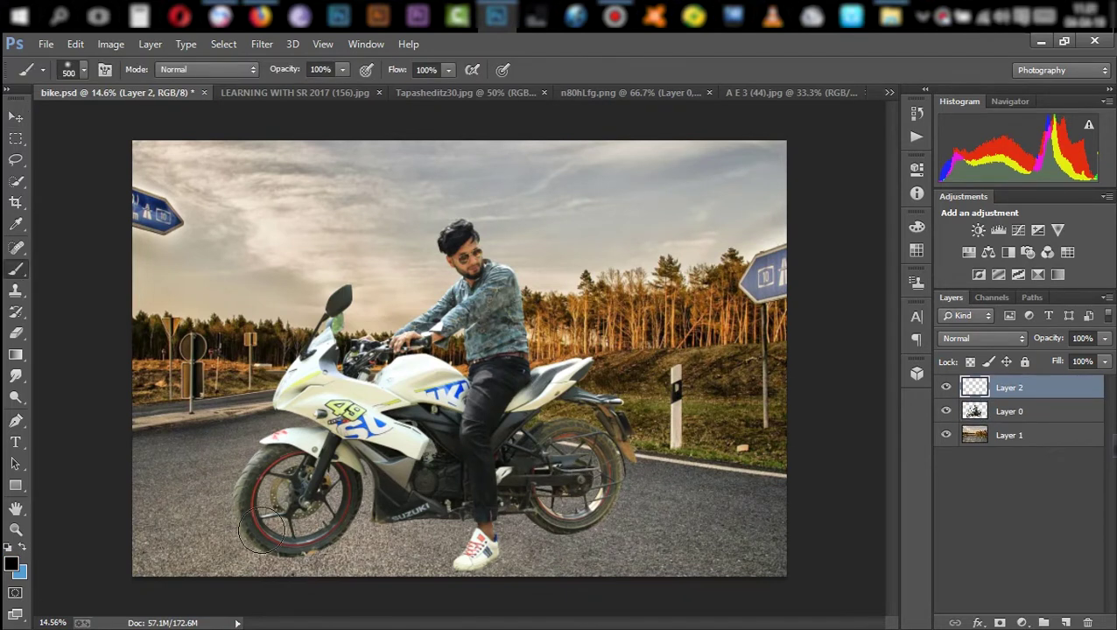
Move Layer 2 below the rider, paint a black shadow from front wheel to shoe, and set it to 39% opacity.
left_click_drag(1031, 388, 1029, 424)
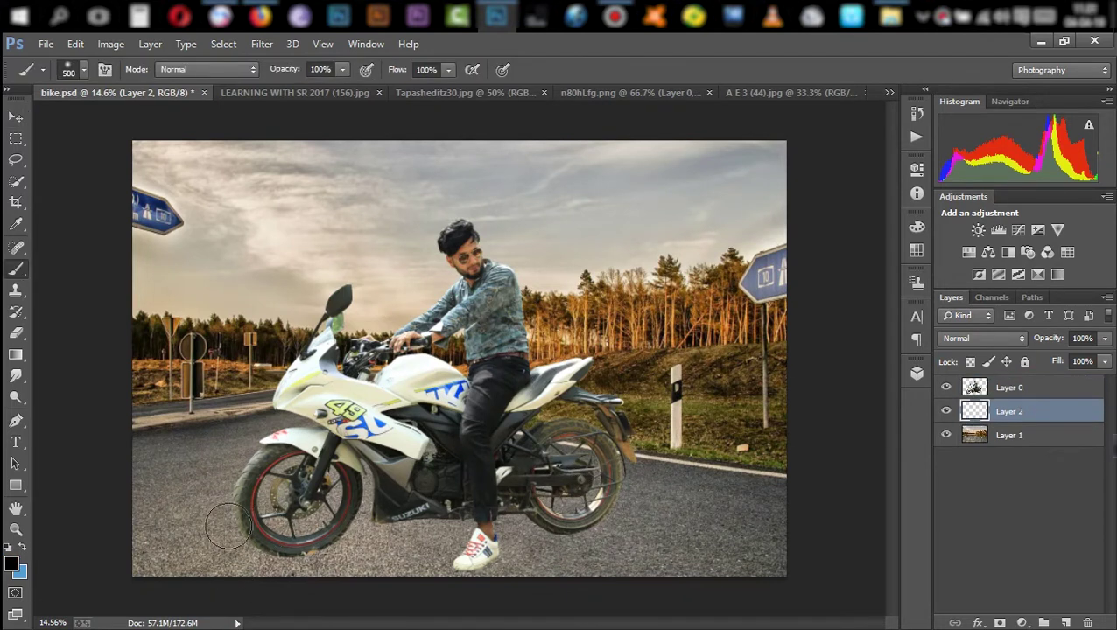
left_click_drag(228, 528, 359, 539)
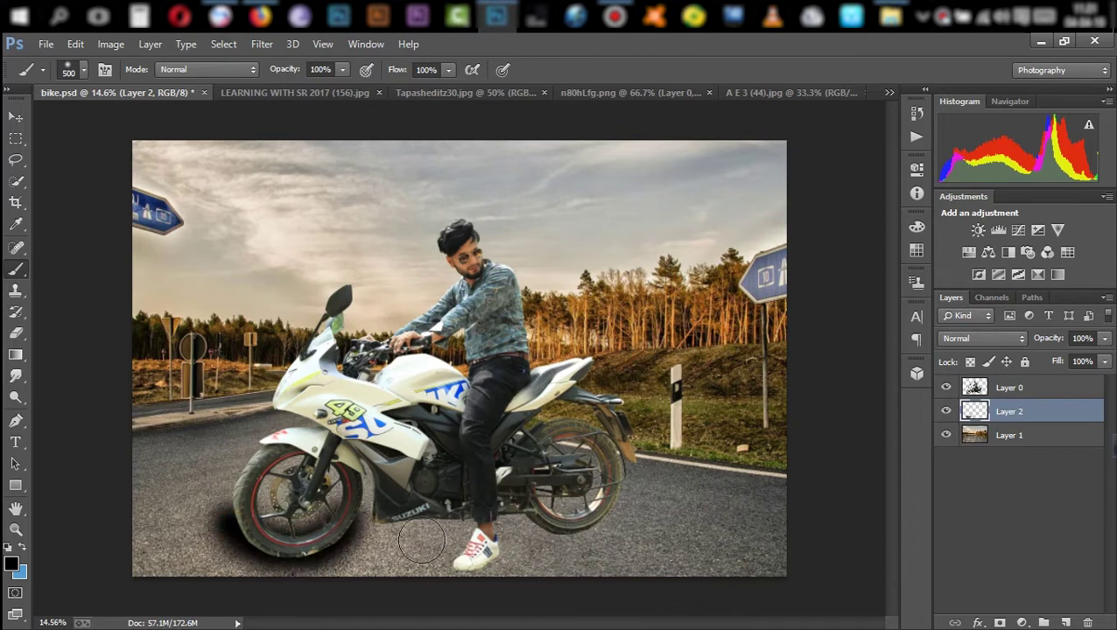
left_click_drag(377, 541, 611, 511)
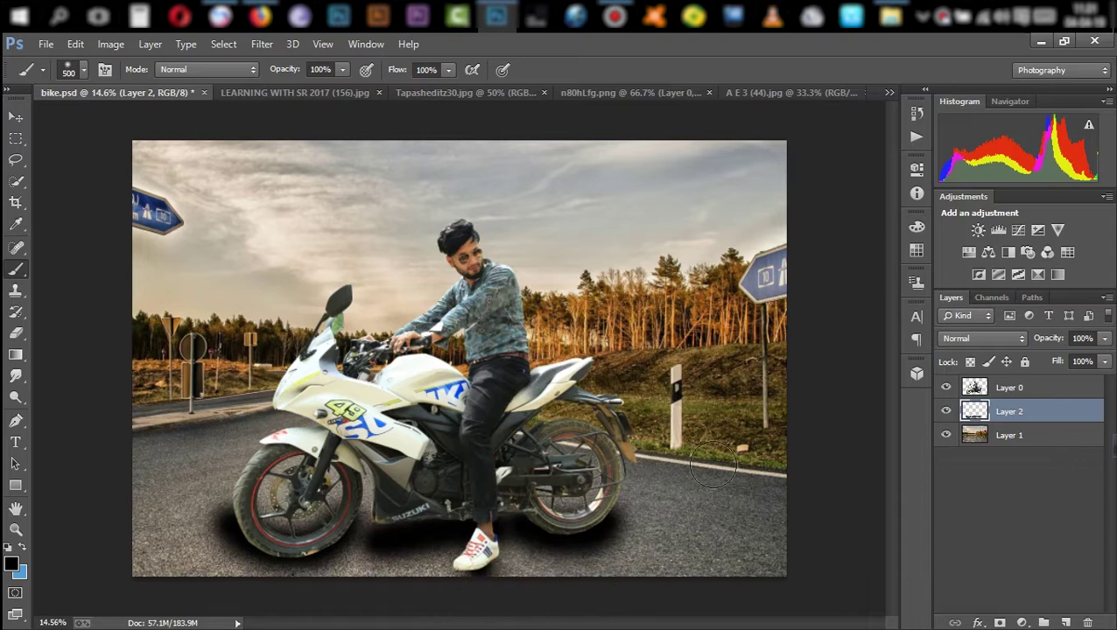
mouse_move(1036, 346)
left_mouse_down()
mouse_move(990, 352)
mouse_move(1040, 357)
left_mouse_up()
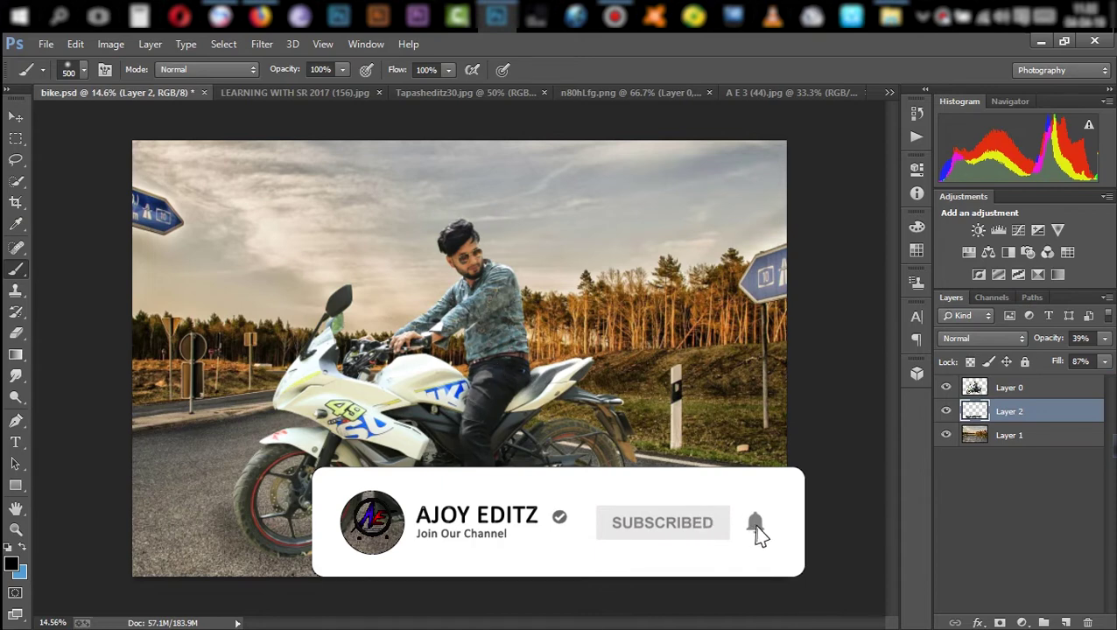
scroll(560, 491, "up", 2)
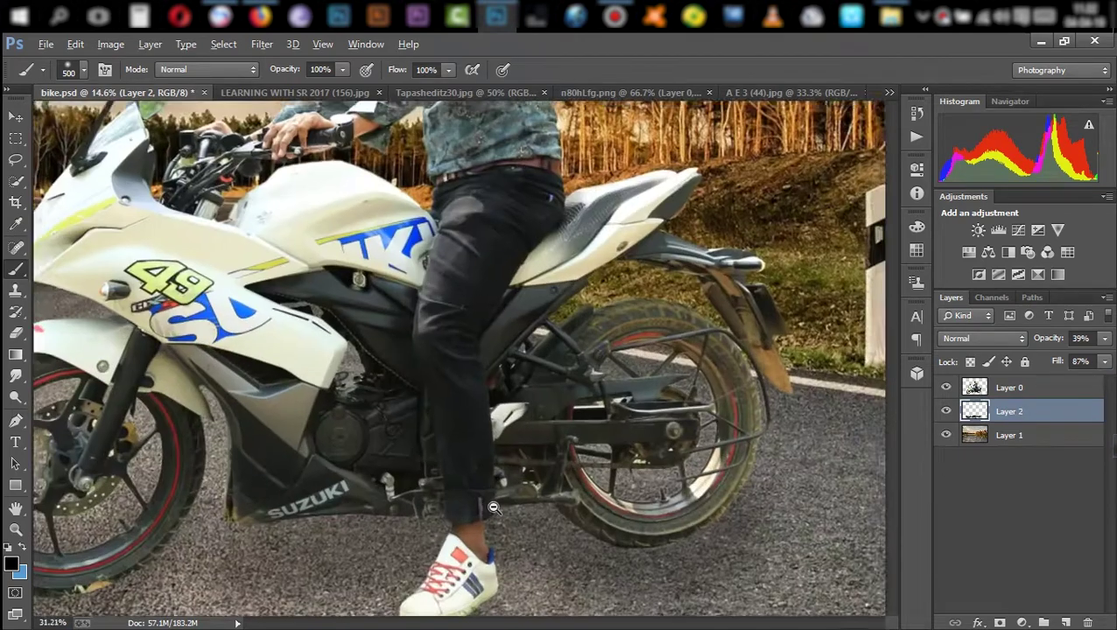
Add a faint shadow under the shoe, then start a new shadow layer with a much smaller brush.
scroll(563, 473, "up", 2)
scroll(563, 464, "up", 1)
left_click_drag(563, 464, 443, 472)
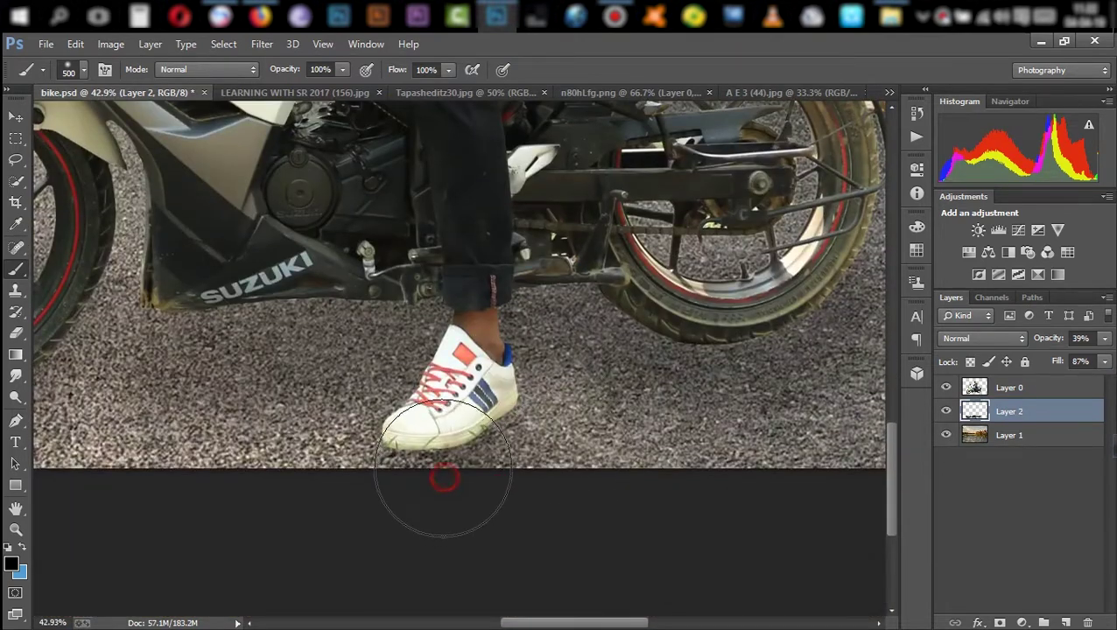
left_click(1062, 610)
mouse_move(674, 387)
left_mouse_down()
mouse_move(539, 406)
mouse_move(578, 391)
mouse_move(527, 410)
left_mouse_up()
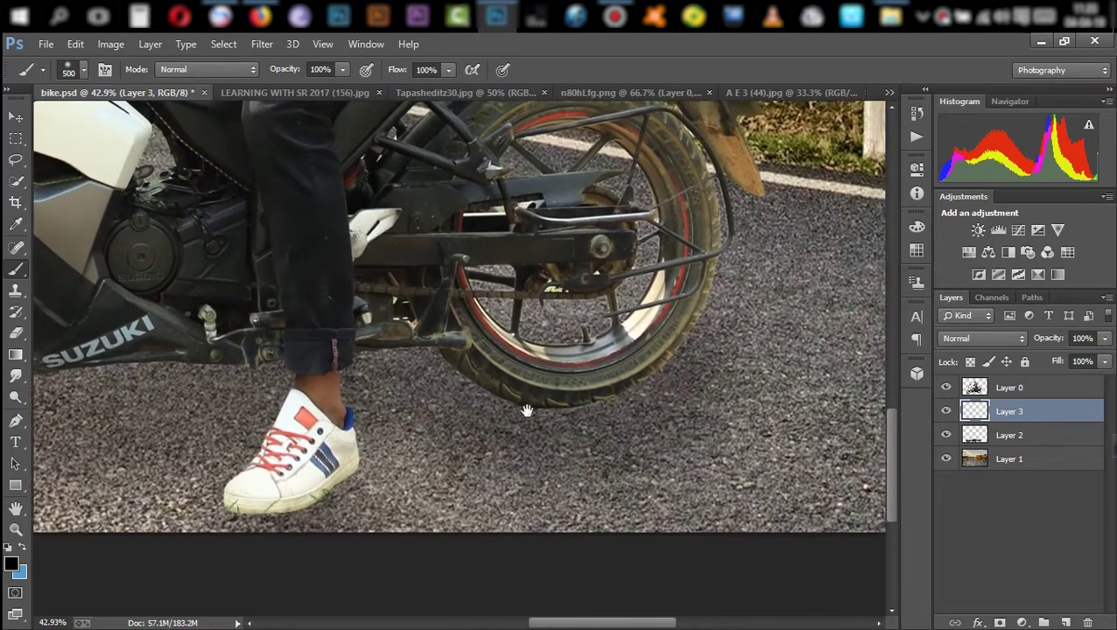
scroll(569, 399, "up", 3)
scroll(604, 399, "up", 1)
key("bracketleft")
key("bracketleft")
key("bracketleft")
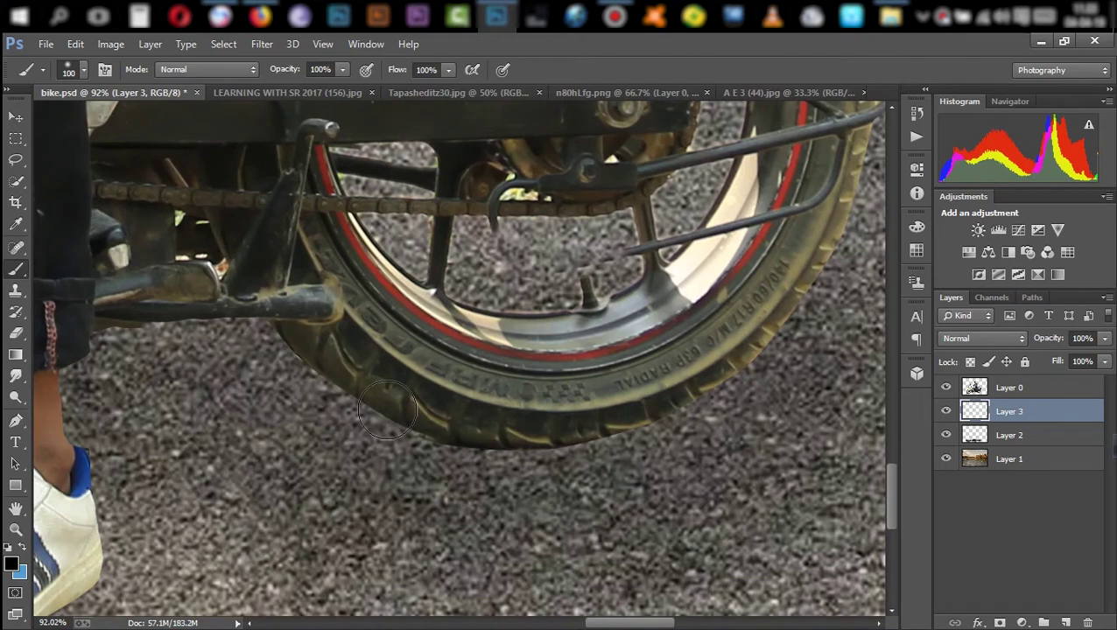
Paint dark contact shadows along the base of the rear tyre.
left_click_drag(386, 411, 710, 381)
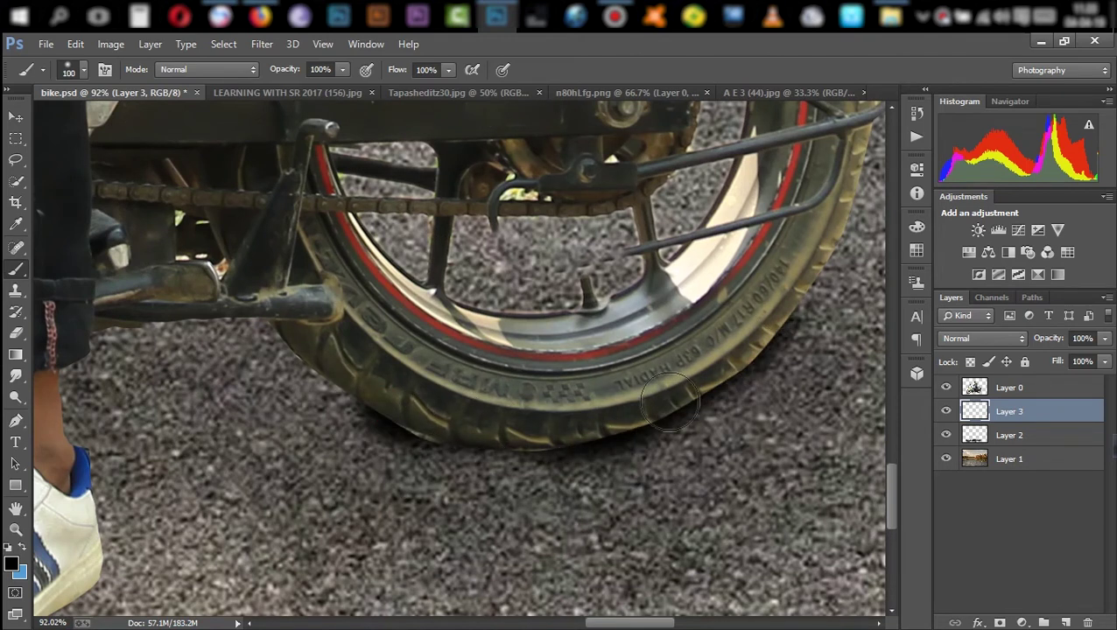
left_click_drag(417, 420, 612, 407)
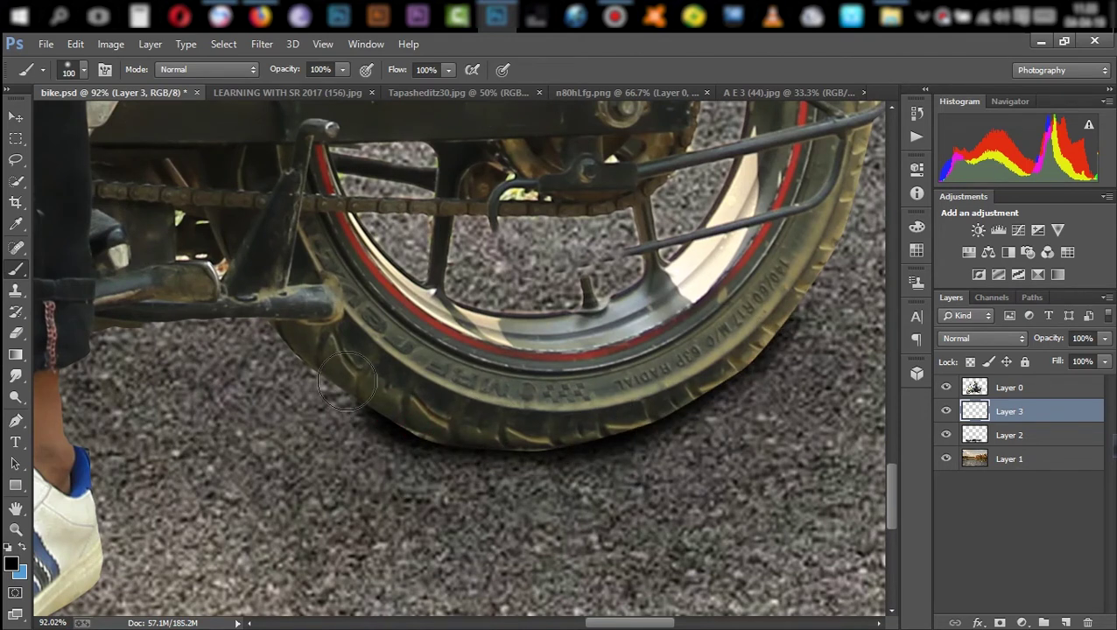
left_click_drag(320, 357, 378, 378)
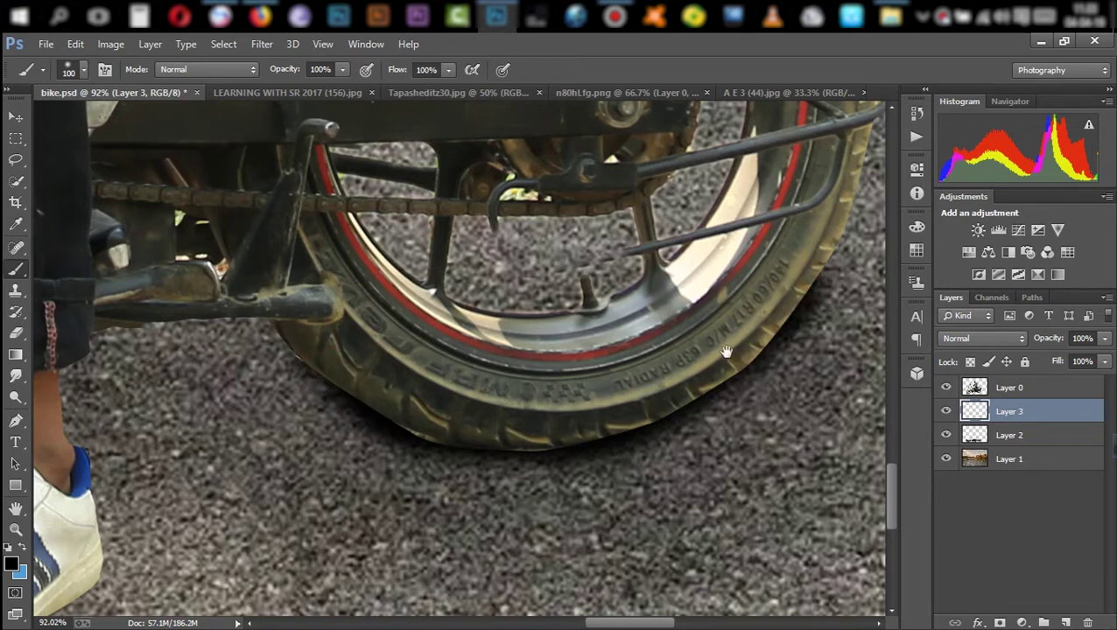
scroll(540, 567, "down", 3)
scroll(540, 568, "down", 2)
scroll(539, 567, "up", 3)
scroll(508, 578, "up", 2)
Paint dark contact shadows under the shoe sole and the front tyre.
left_click_drag(429, 495, 569, 435)
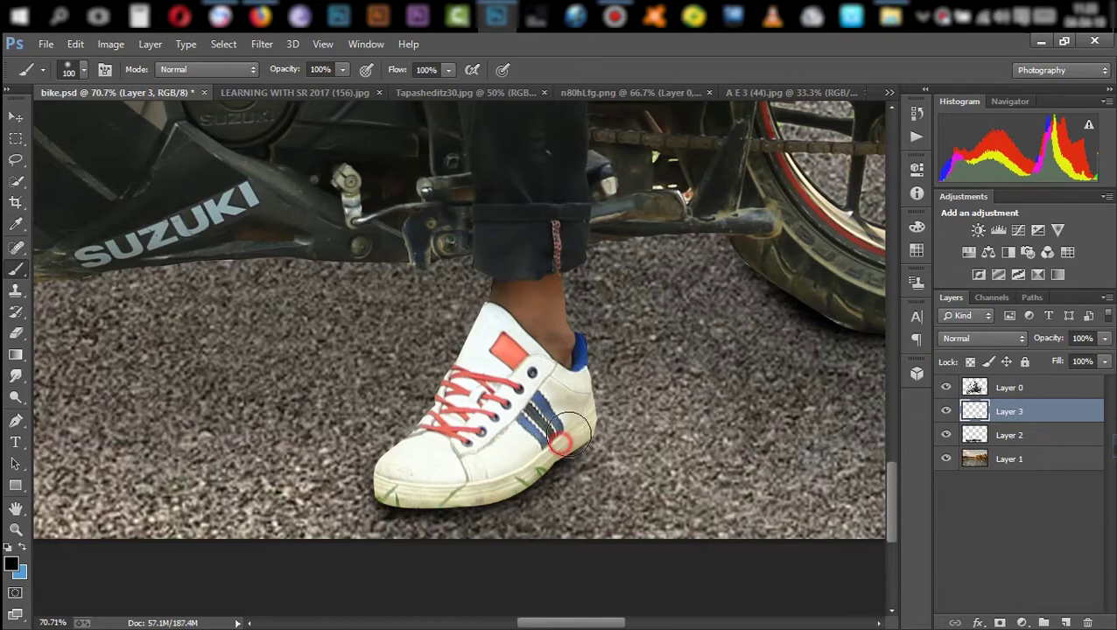
scroll(618, 433, "down", 5)
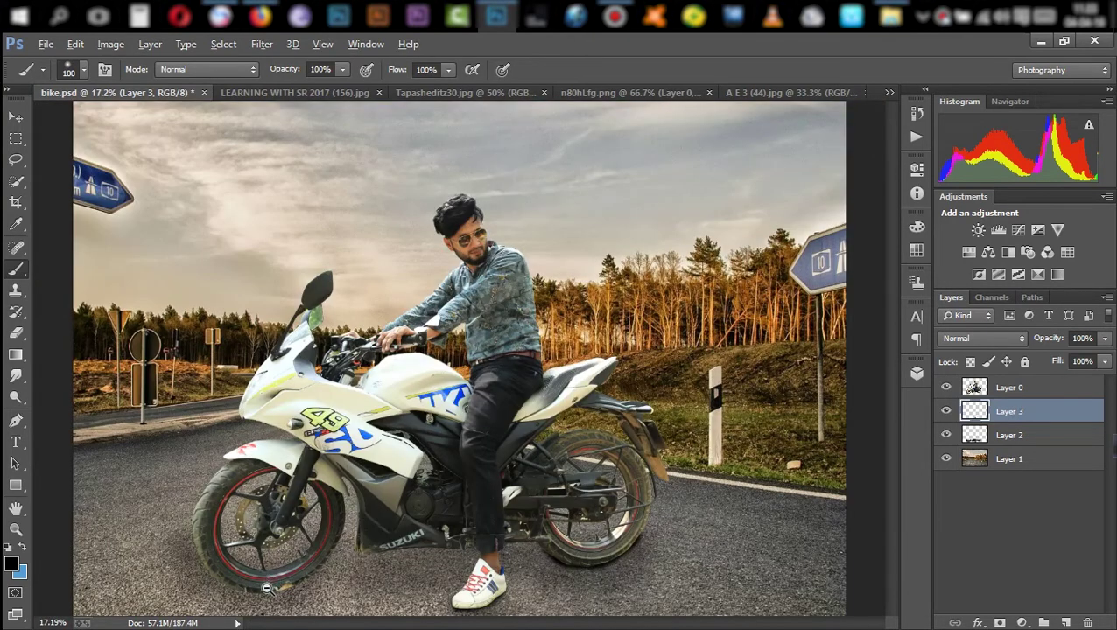
scroll(264, 584, "up", 5)
mouse_move(205, 442)
left_mouse_down()
mouse_move(367, 486)
mouse_move(522, 443)
left_mouse_up()
scroll(591, 479, "down", 4)
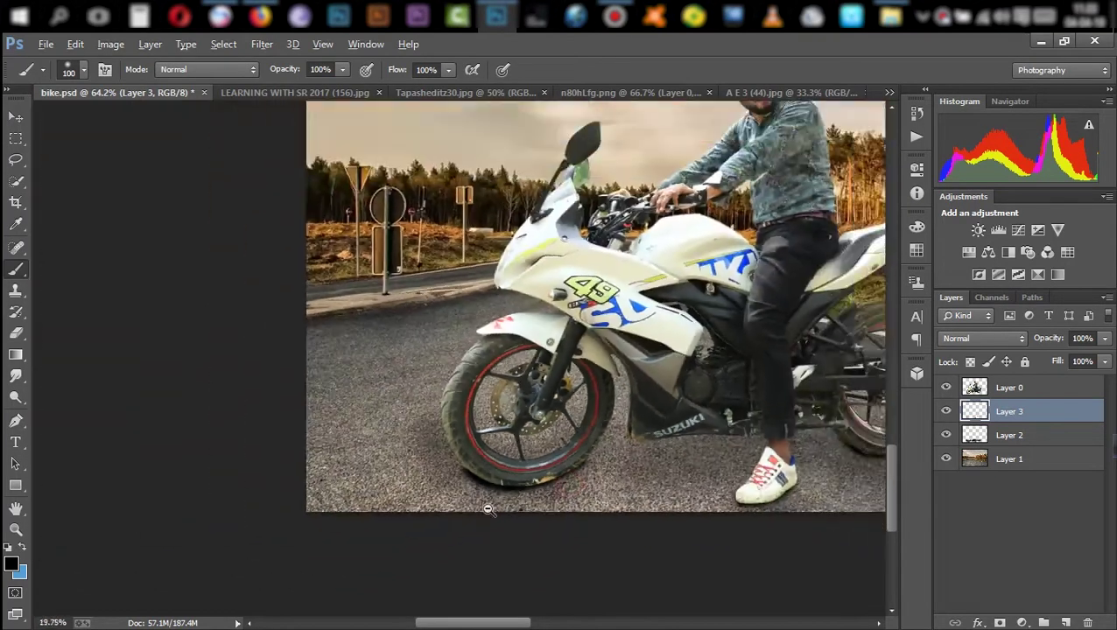
scroll(596, 526, "up", 2)
scroll(598, 570, "up", 2)
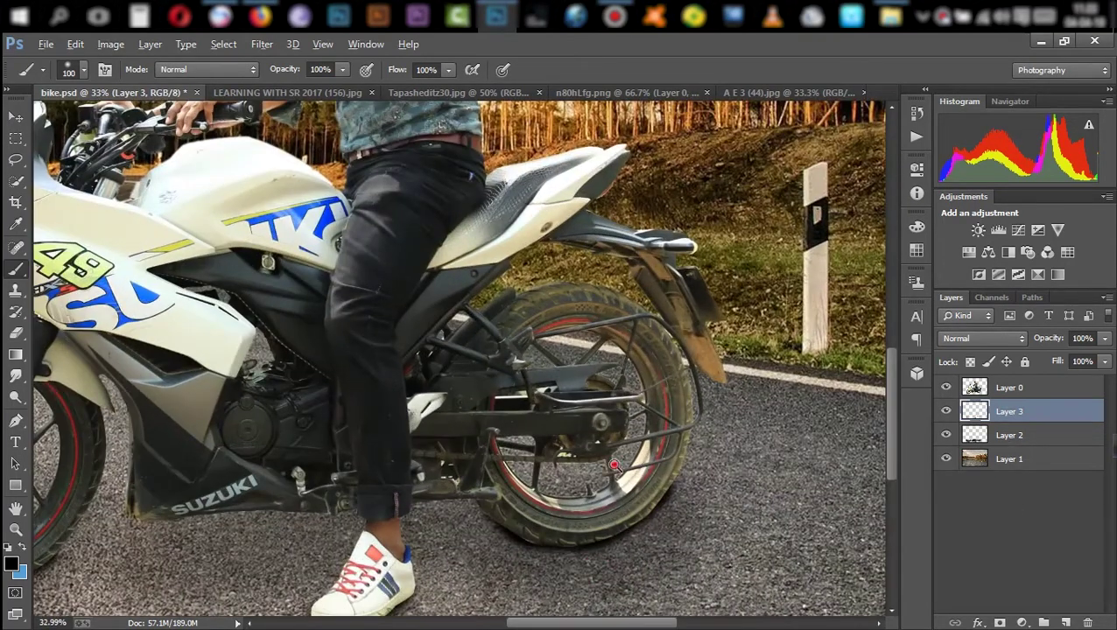
scroll(615, 465, "down", 2)
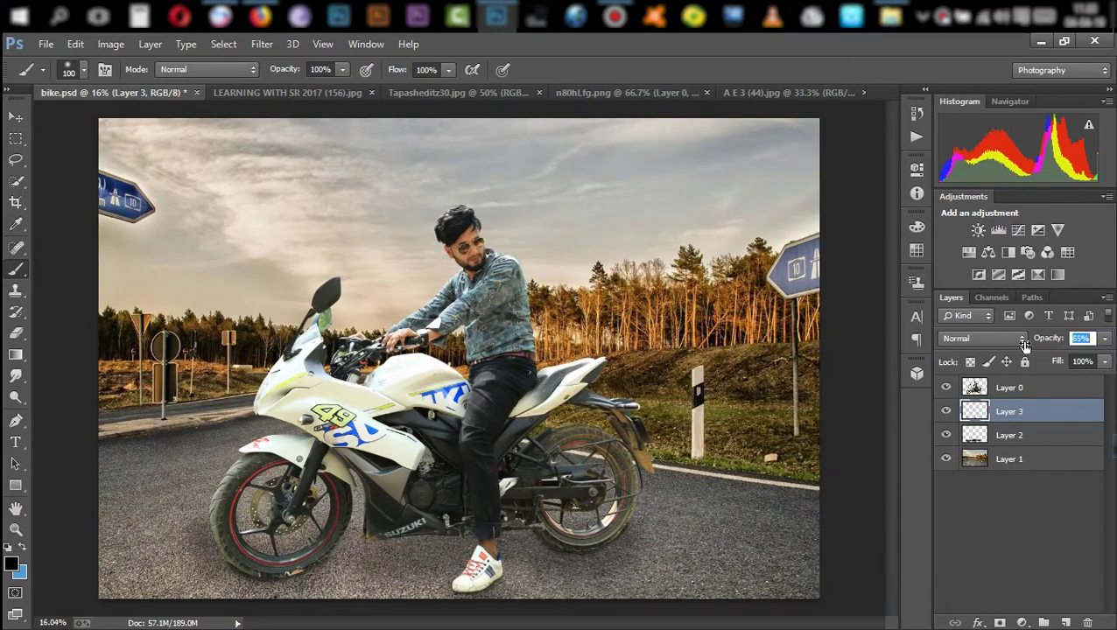
scroll(268, 553, "up", 2)
scroll(297, 495, "up", 1)
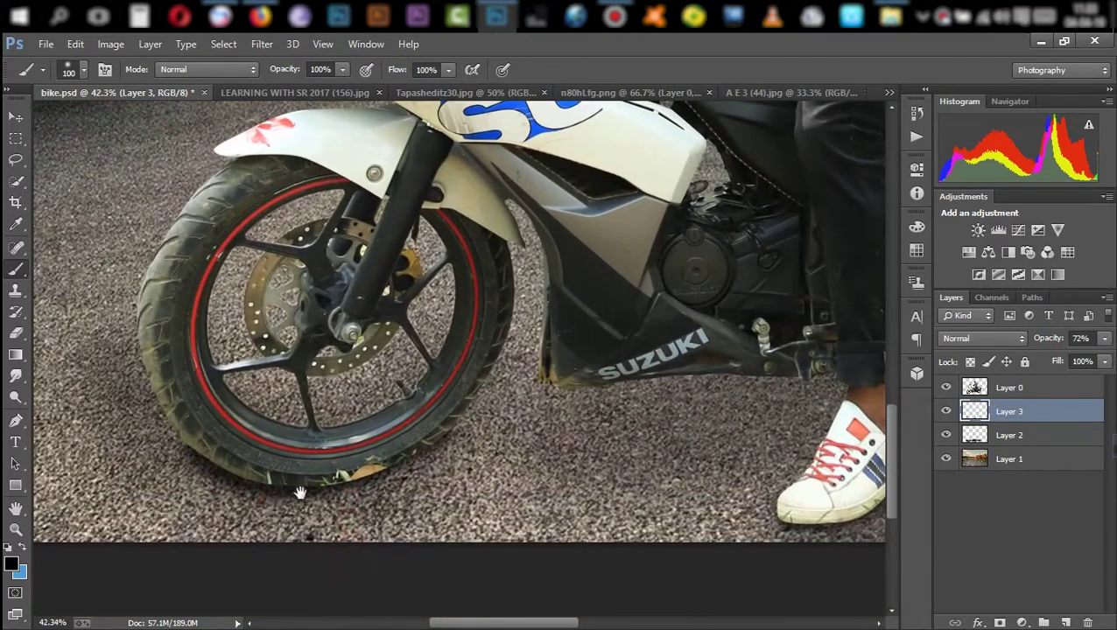
scroll(300, 498, "up", 1)
scroll(299, 498, "up", 1)
left_click(1032, 391)
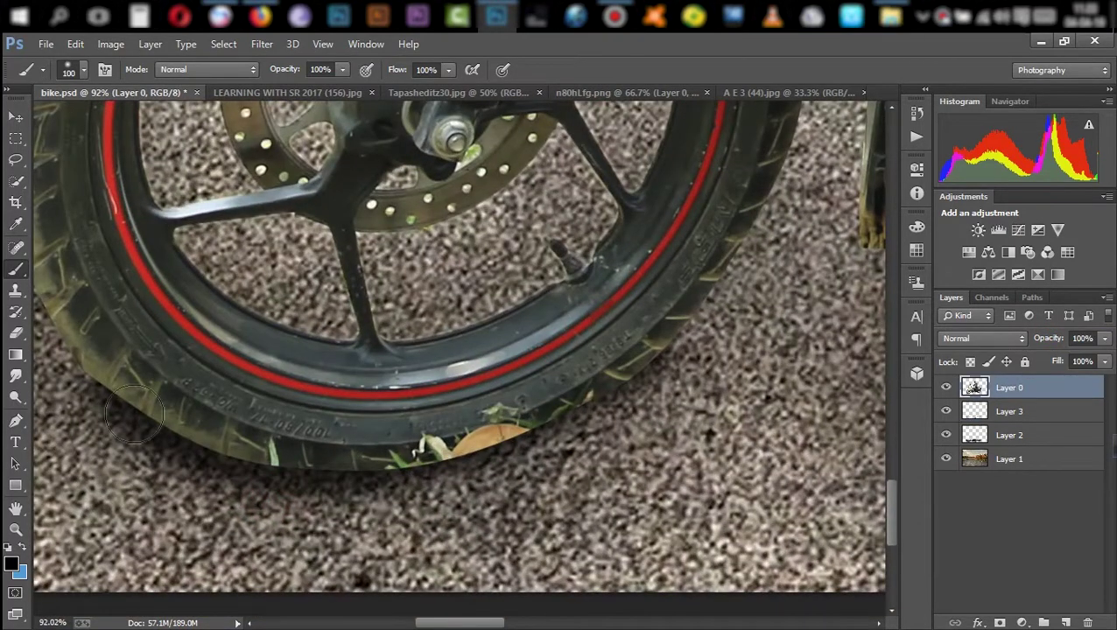
Smudge the orange and grass specks into the front tyre edge with a 65 px soft brush at 23% strength.
key("r")
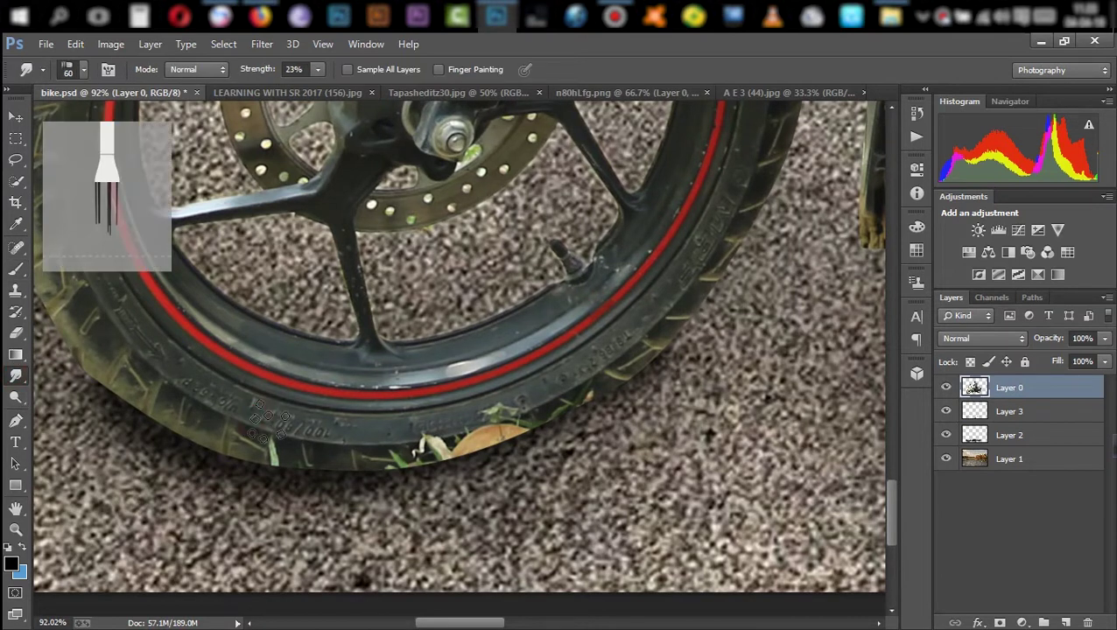
left_click(83, 72)
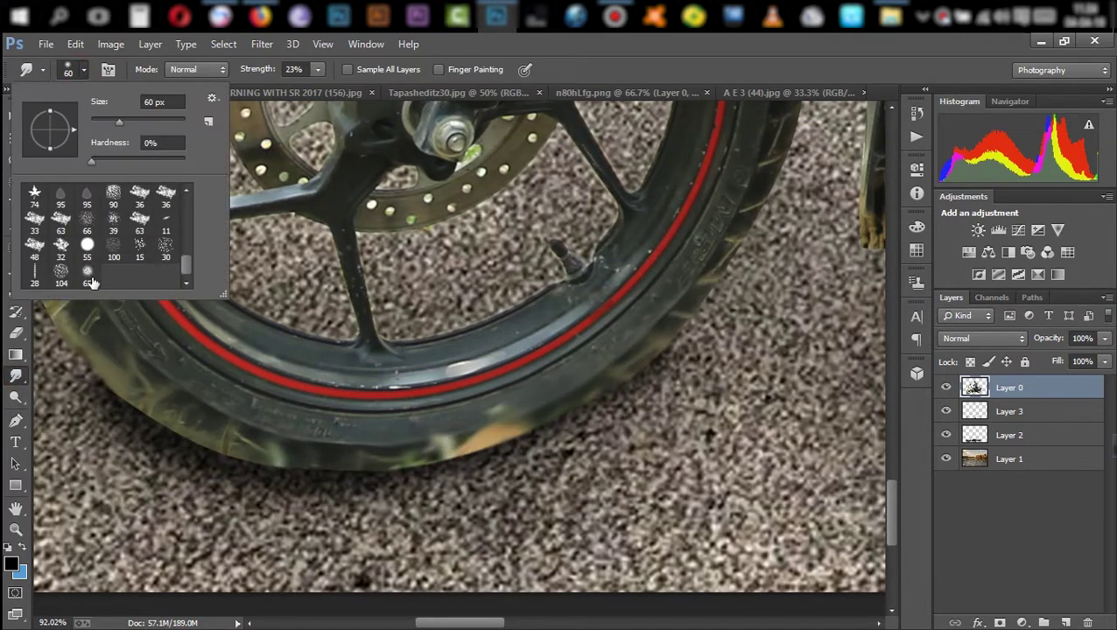
left_click(273, 445)
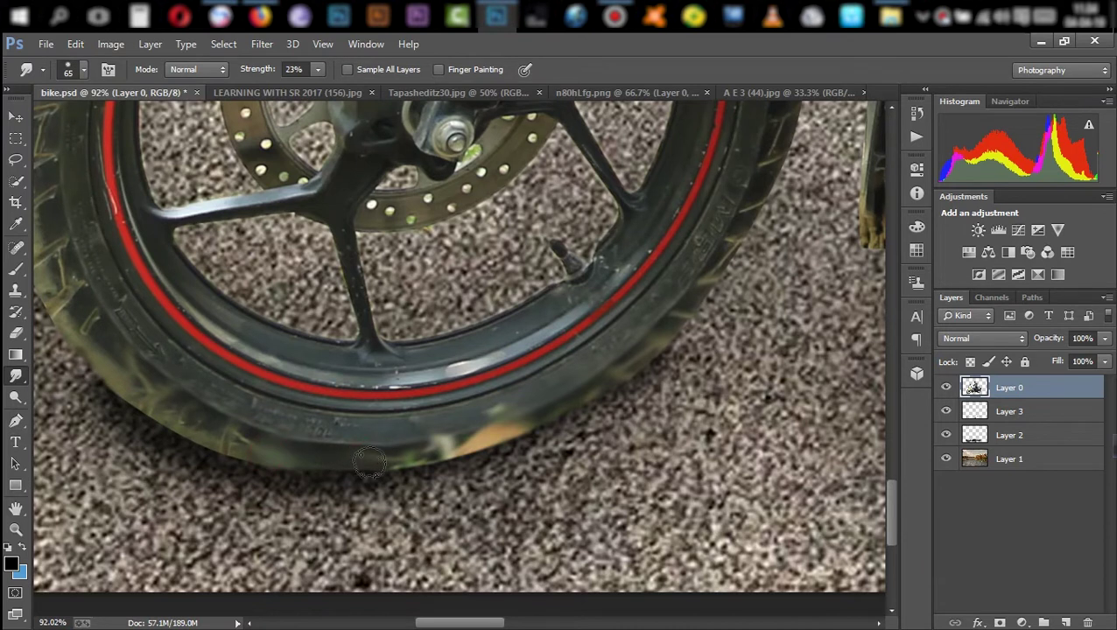
left_click_drag(453, 446, 523, 417)
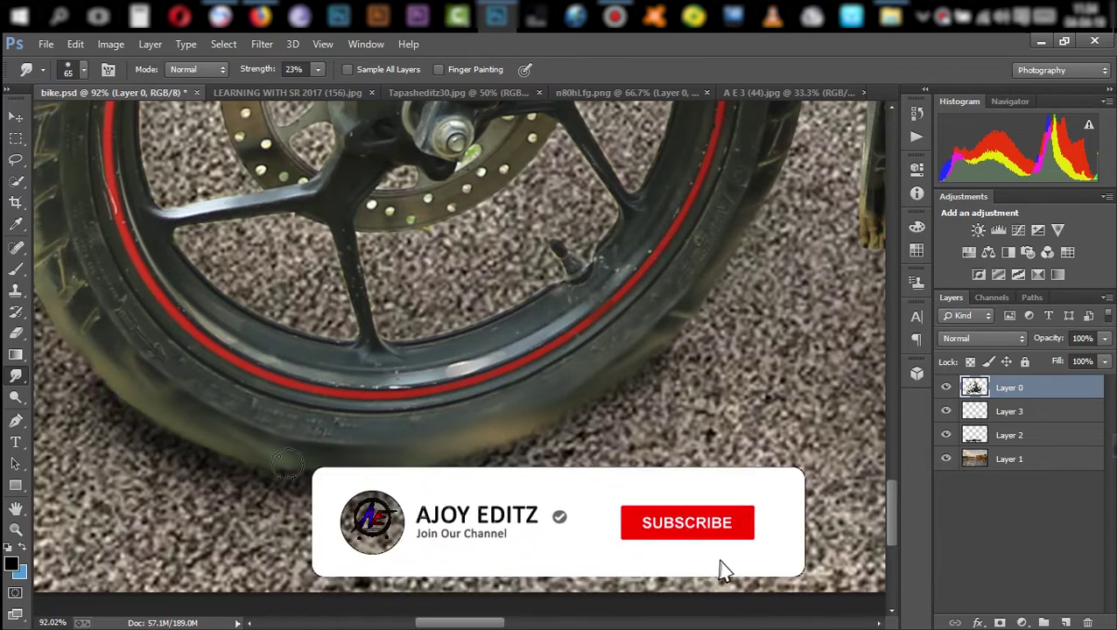
scroll(639, 403, "down", 1)
scroll(553, 402, "down", 2)
scroll(525, 429, "down", 2)
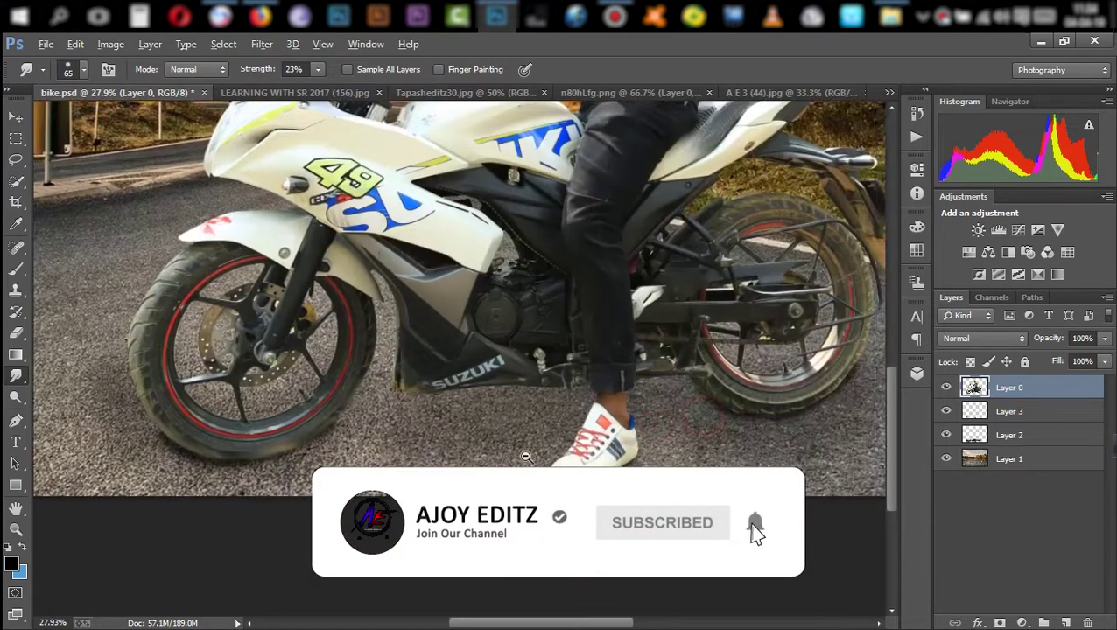
scroll(468, 461, "down", 1)
scroll(464, 457, "up", 2)
scroll(449, 453, "up", 1)
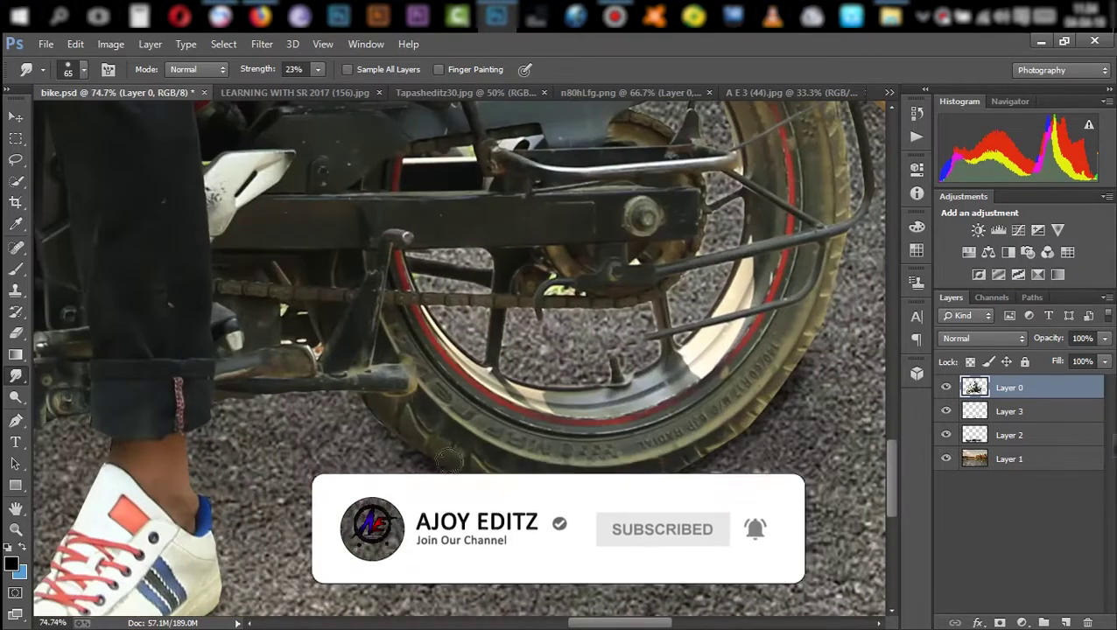
scroll(437, 450, "up", 1)
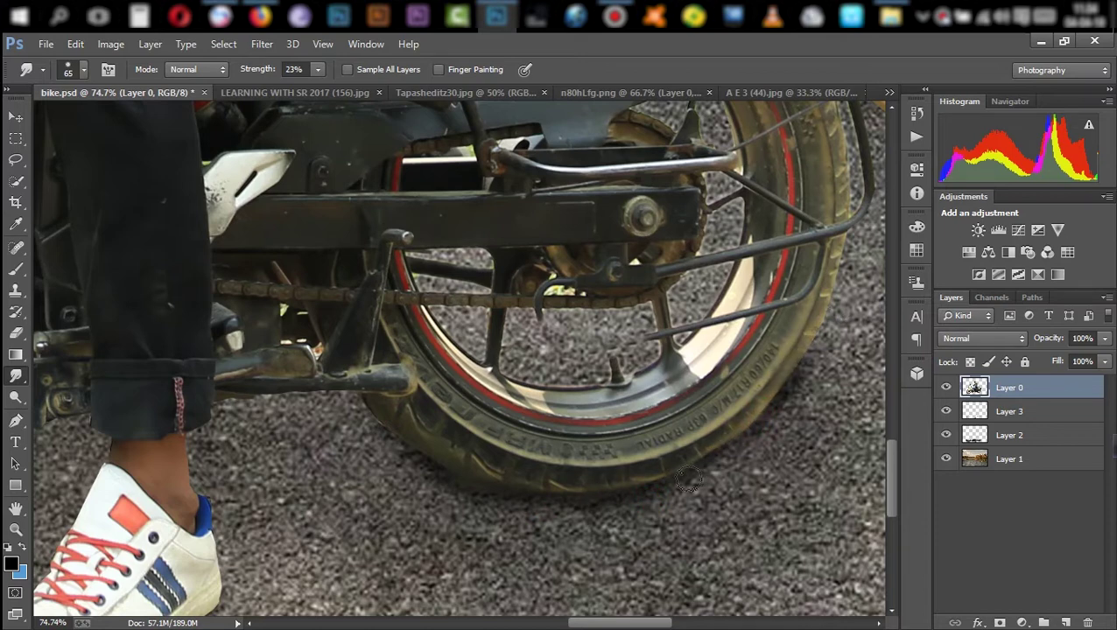
scroll(697, 459, "down", 2)
scroll(674, 429, "down", 1)
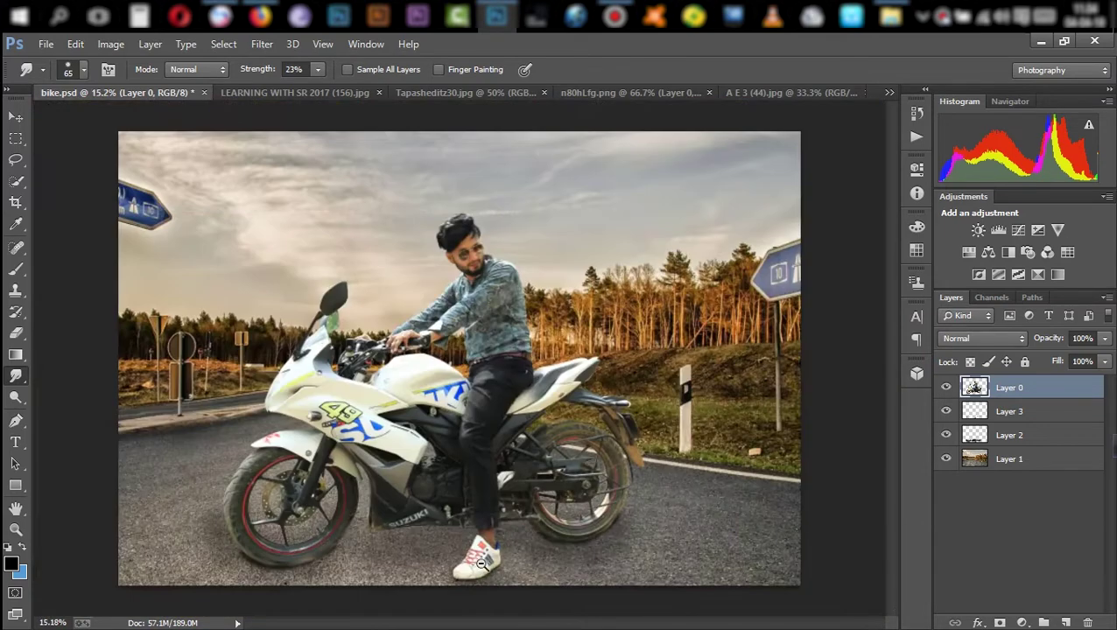
scroll(517, 533, "down", 1)
scroll(461, 571, "down", 1)
scroll(433, 525, "down", 1)
scroll(397, 529, "up", 1)
scroll(434, 529, "up", 1)
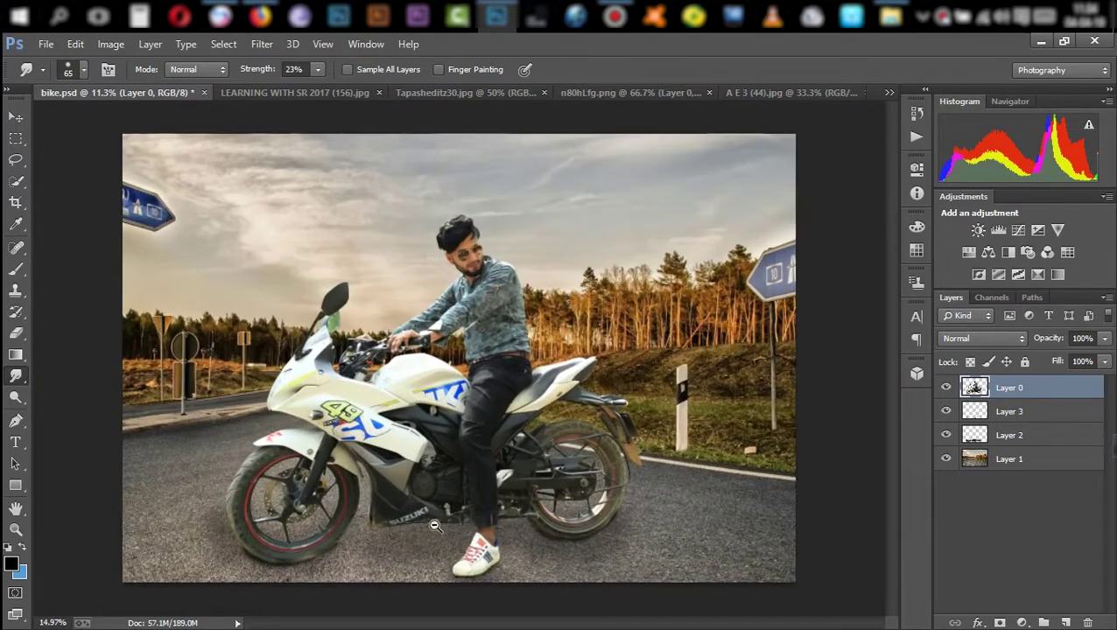
right_click(1034, 391)
left_click(1038, 389)
Duplicate Layer 0, move the copy beneath it, and flip and skew it into a shadow under the bike.
left_click_drag(1038, 388, 1066, 623)
left_click_drag(1038, 387, 1041, 417)
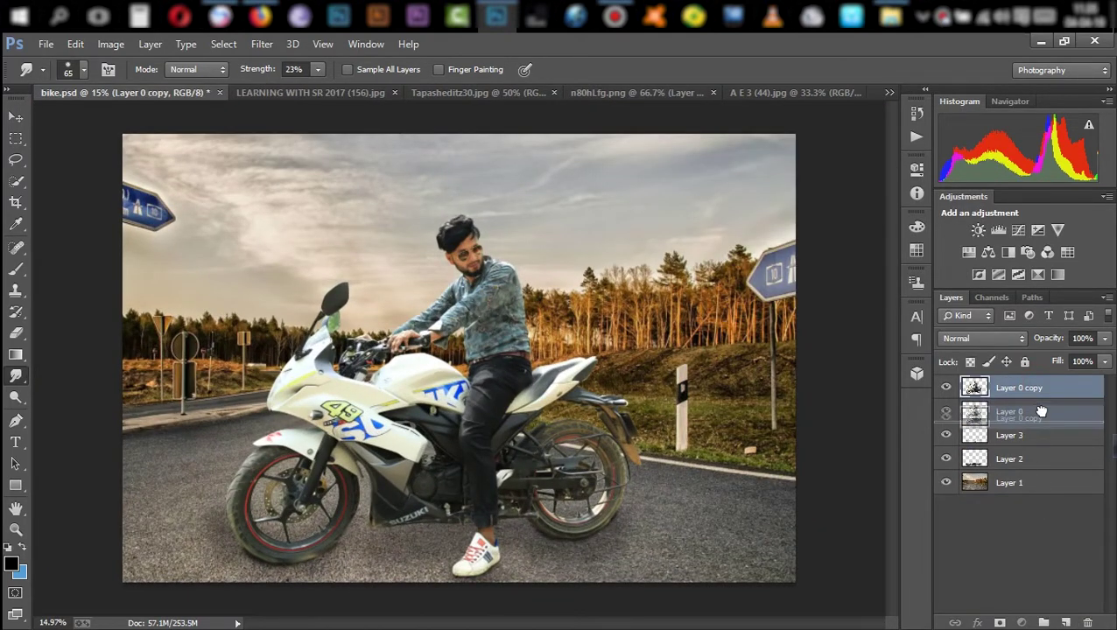
key("ctrl+t")
left_click_drag(486, 206, 417, 604)
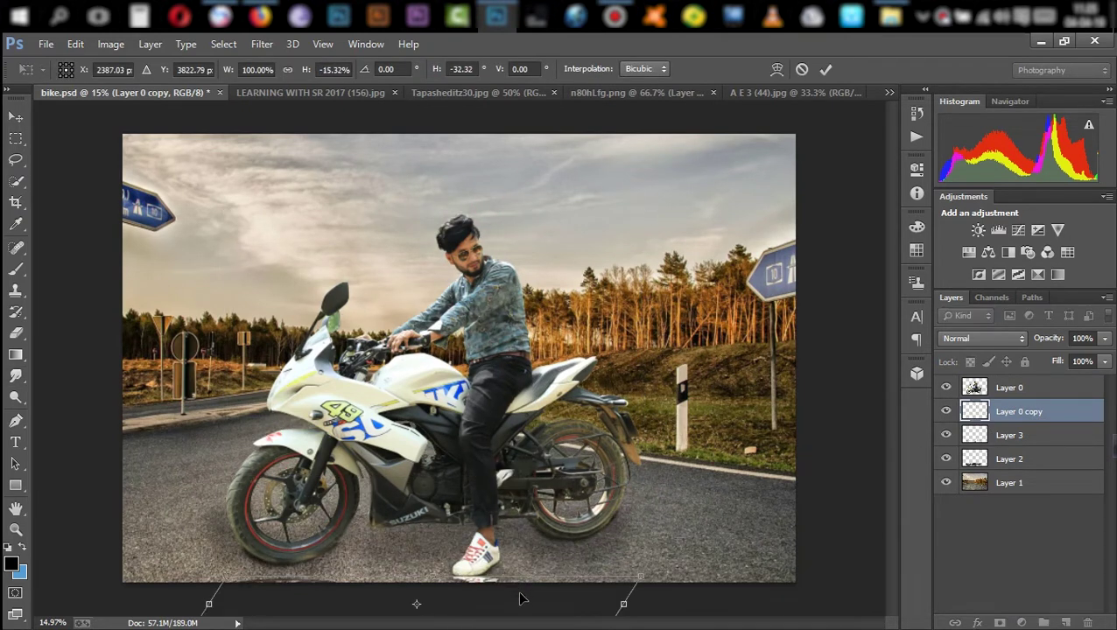
left_click_drag(517, 588, 518, 565)
left_click_drag(717, 543, 713, 517)
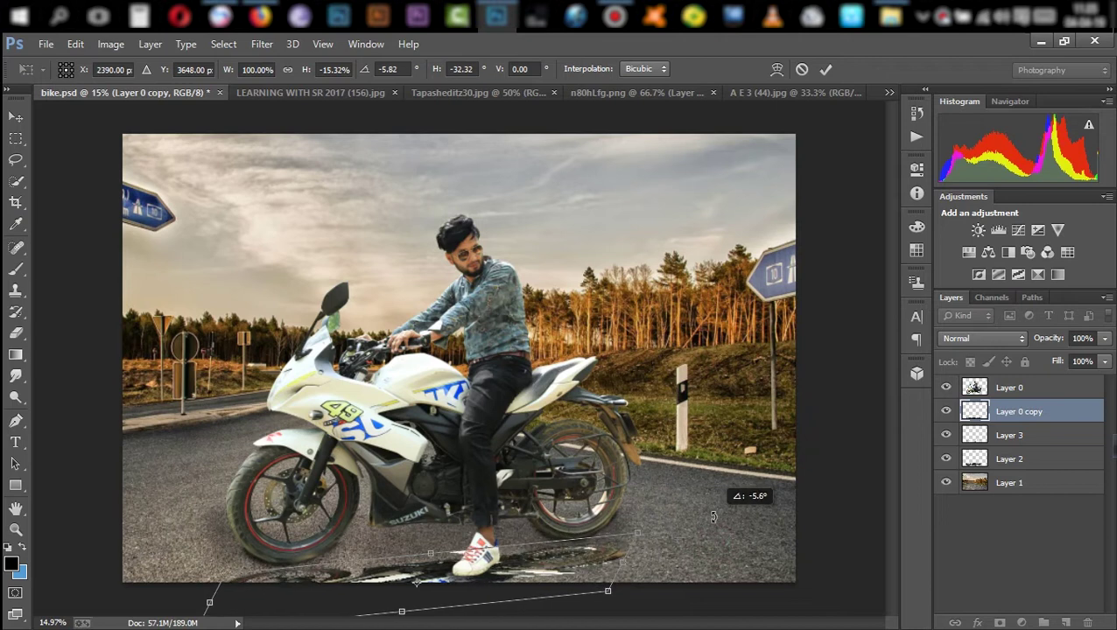
left_click(825, 70)
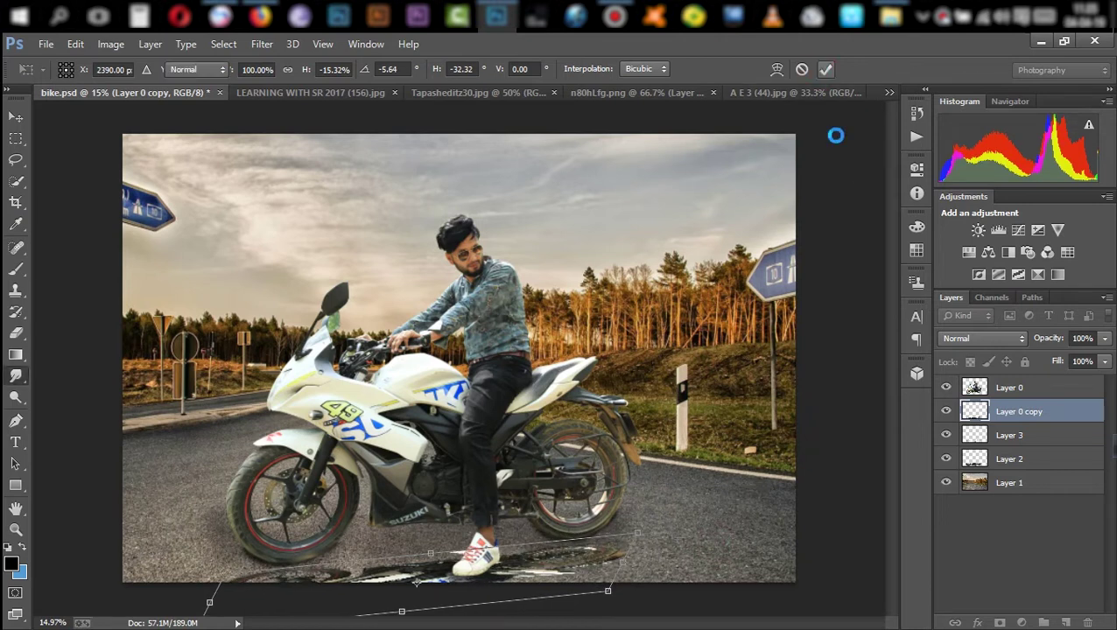
Add a black (000000) Color Overlay layer style to Layer 0 copy.
double_click(1076, 414)
left_click(576, 374)
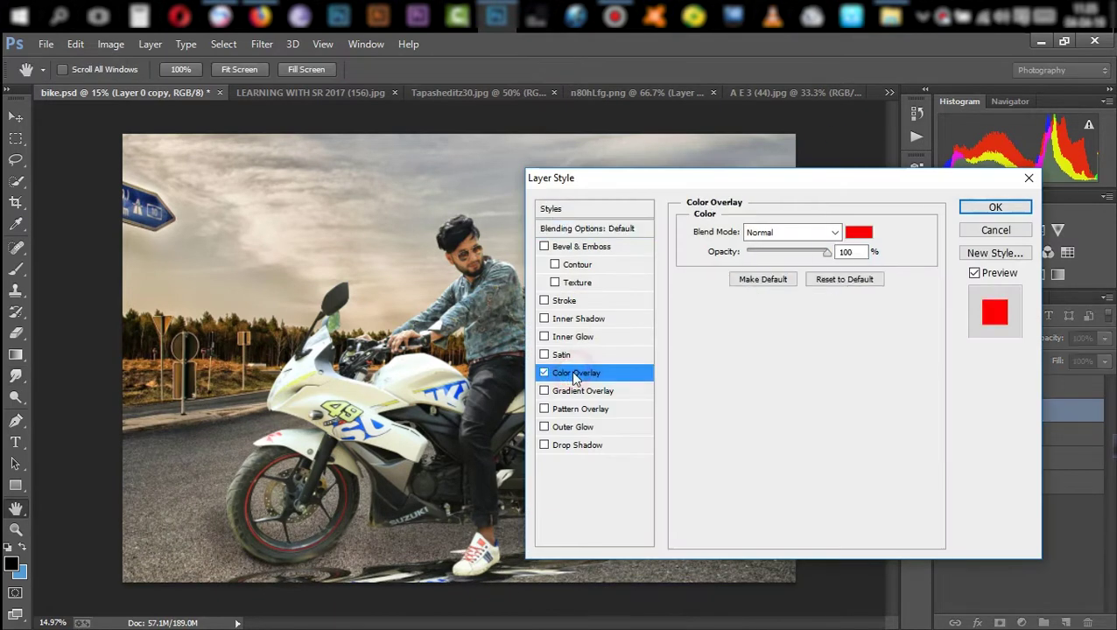
left_click(859, 232)
type("000000")
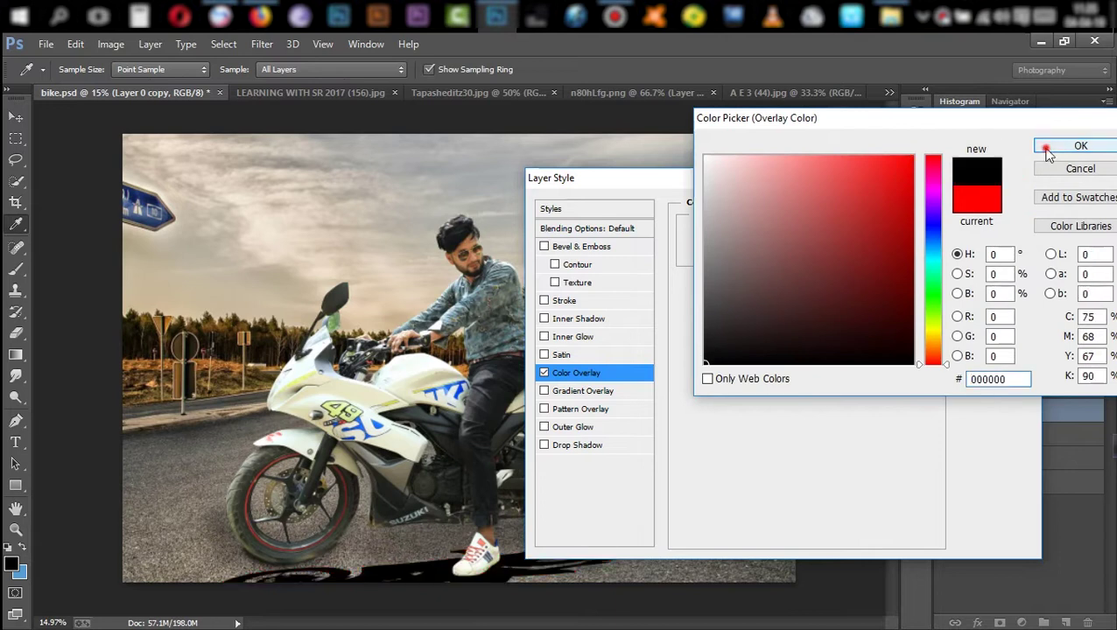
left_click(1048, 147)
left_click(992, 207)
Fade the Layer 0 copy shadow to 21% opacity.
left_click_drag(1021, 339, 963, 342)
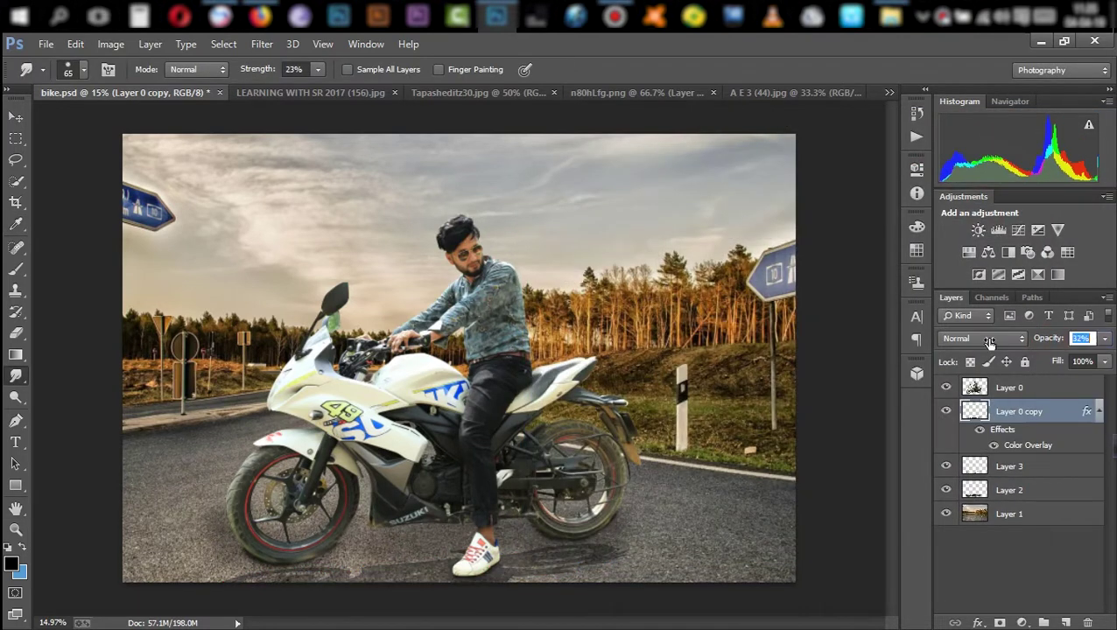
scroll(620, 402, "down", 3)
scroll(613, 403, "down", 2)
scroll(587, 404, "up", 2)
scroll(568, 405, "up", 3)
scroll(567, 405, "down", 2)
scroll(567, 405, "up", 2)
scroll(612, 420, "up", 2)
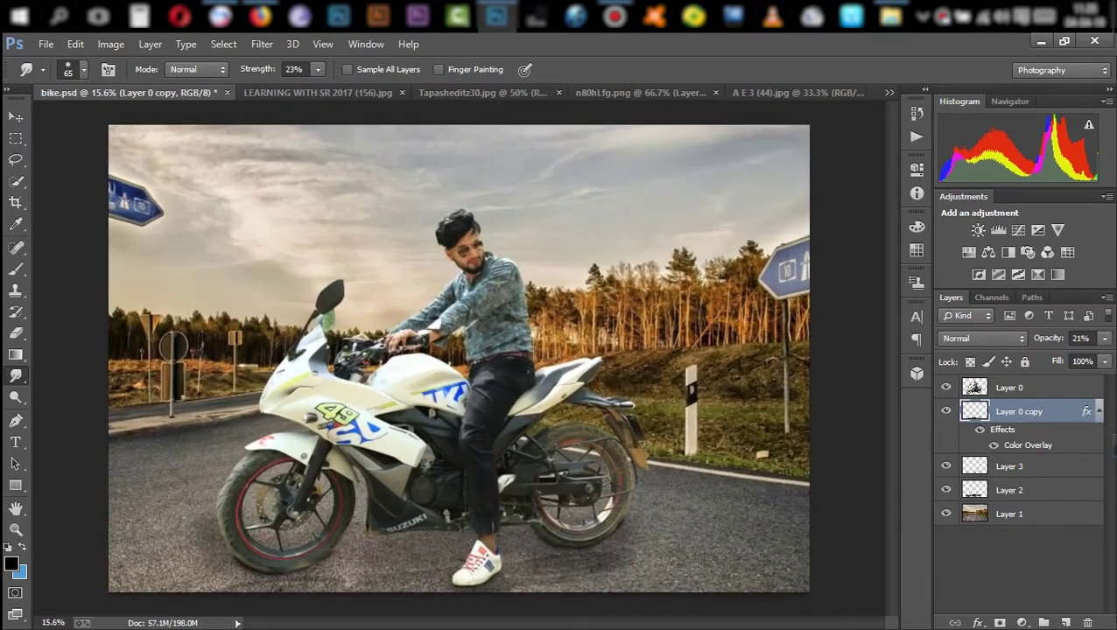
left_click(1024, 515)
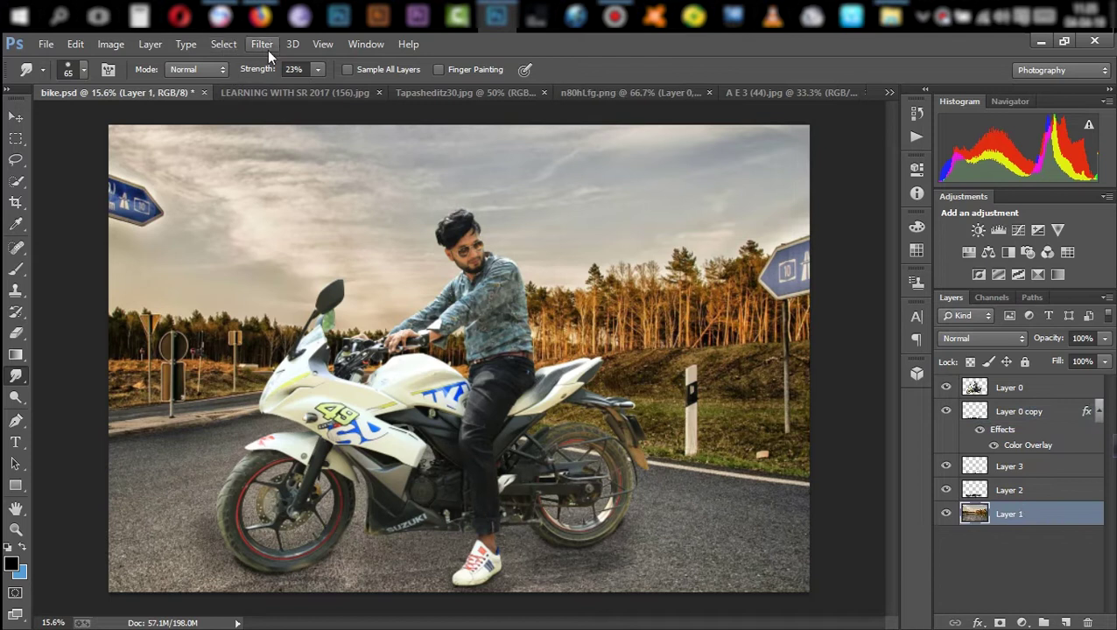
Apply a 15 px Tilt-Shift blur to Layer 1, with the sharp focus band moved down onto the road.
left_click(267, 50)
mouse_move(269, 241)
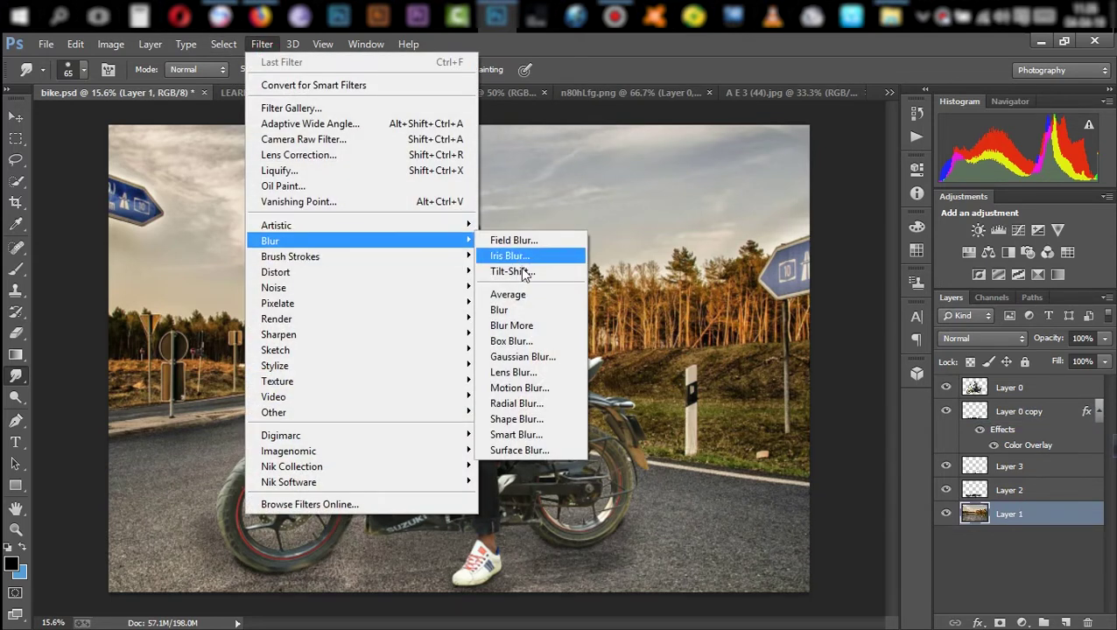
left_click(515, 272)
left_click_drag(592, 456, 598, 613)
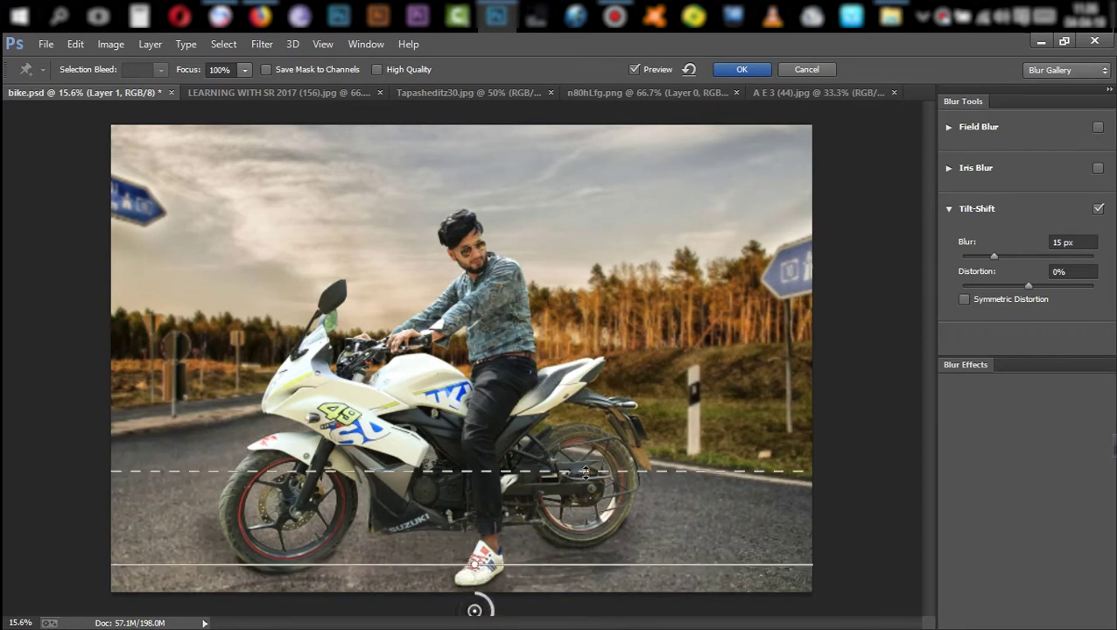
left_click_drag(586, 472, 579, 427)
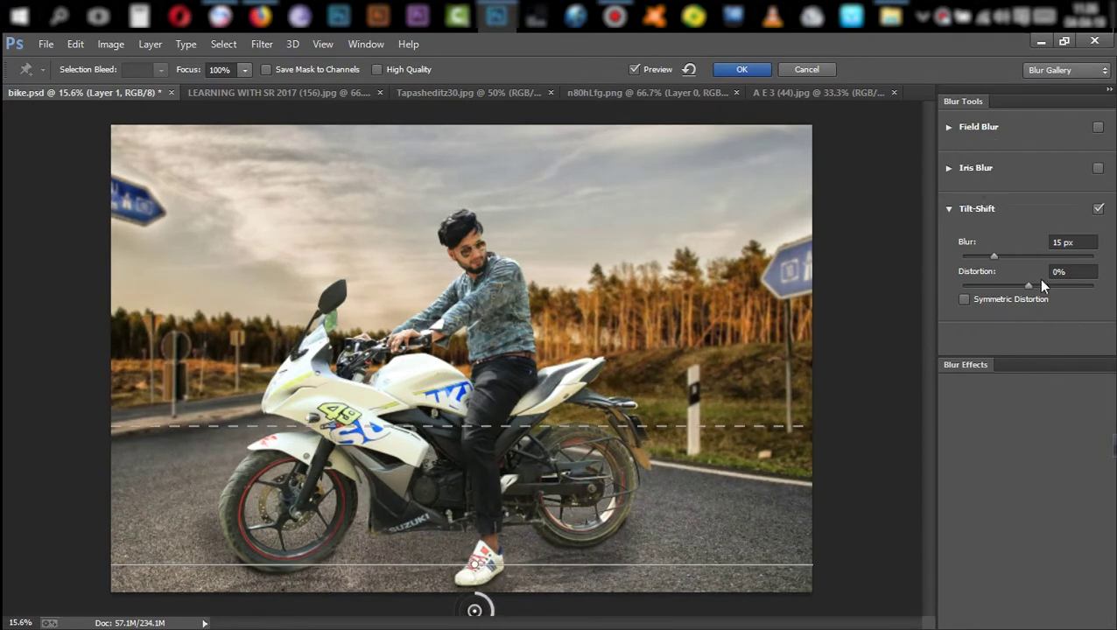
left_click(754, 73)
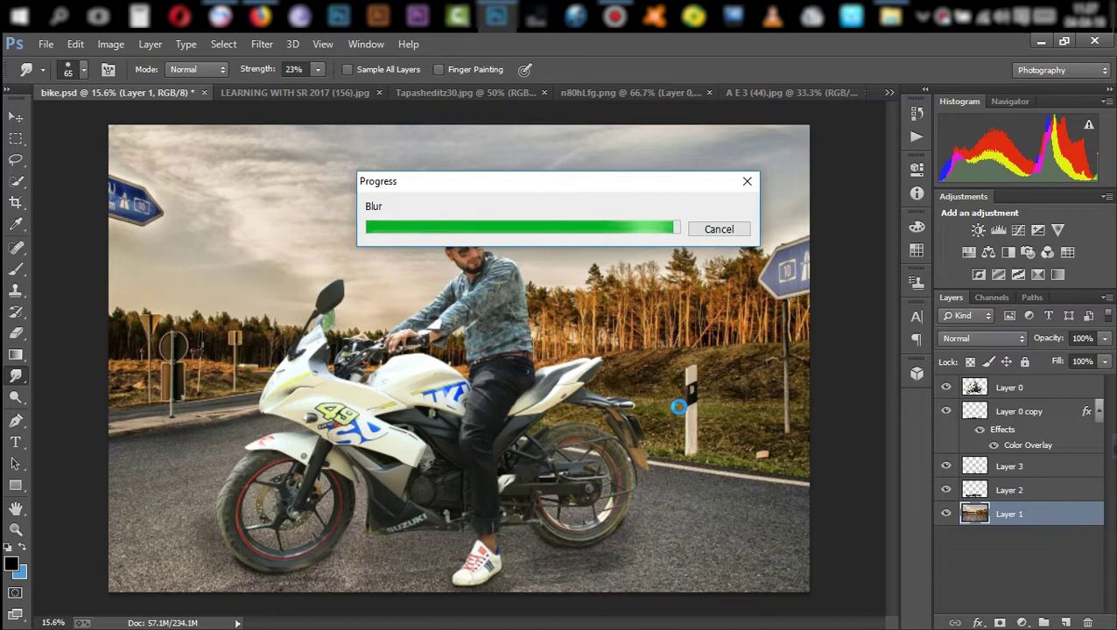
left_click(1005, 384)
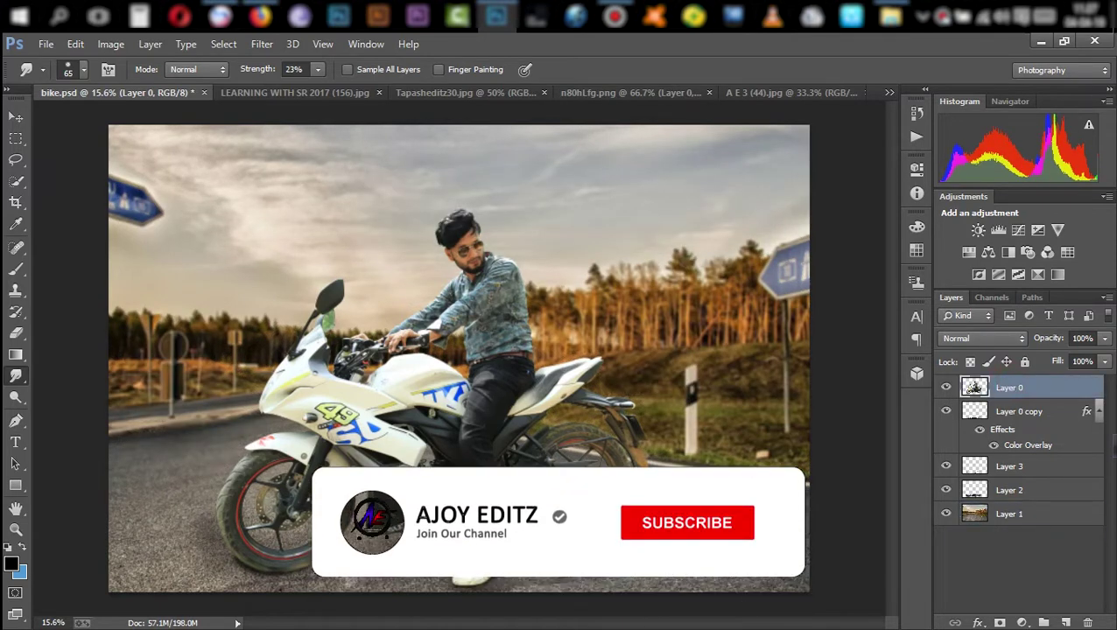
Quick-select the rear tyre's lower arc, left side, inner rim and top.
scroll(569, 447, "up", 5)
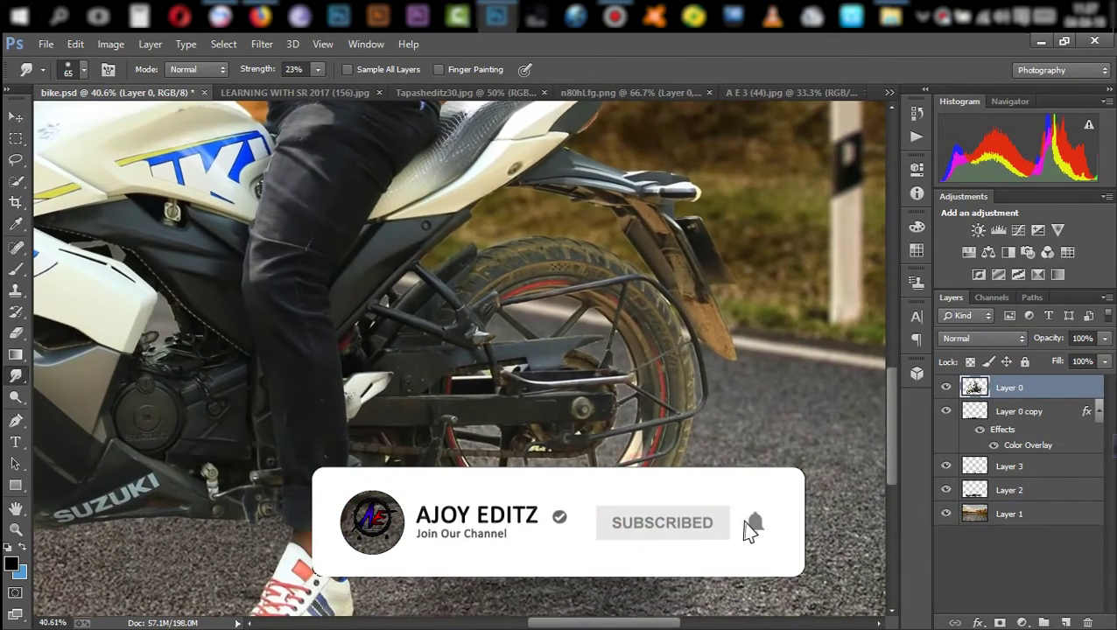
scroll(520, 409, "down", 1)
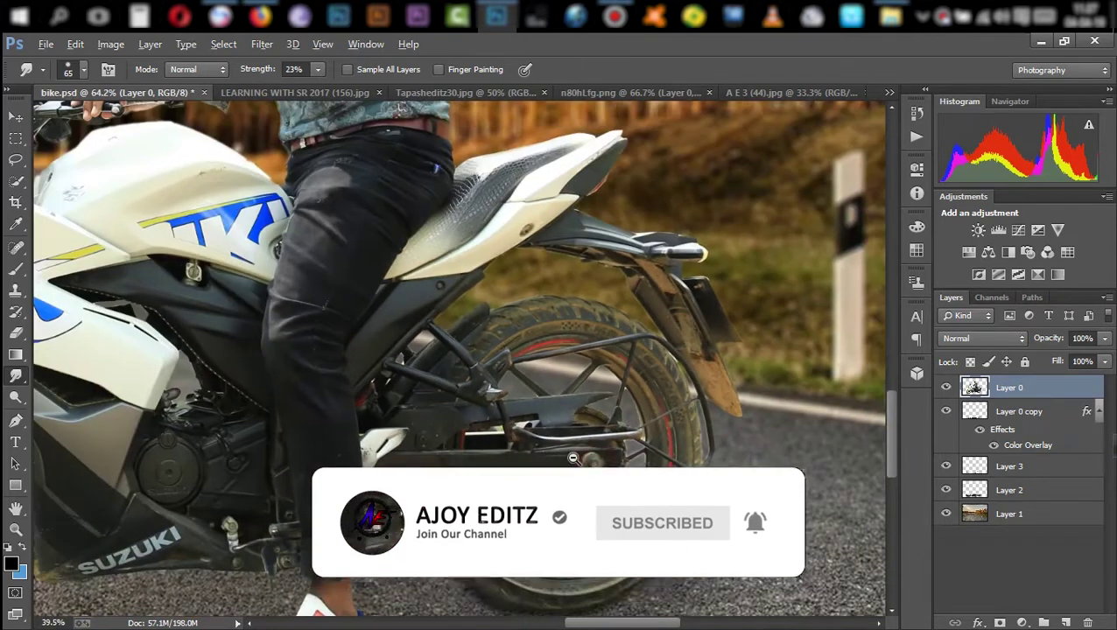
left_click_drag(519, 409, 540, 439)
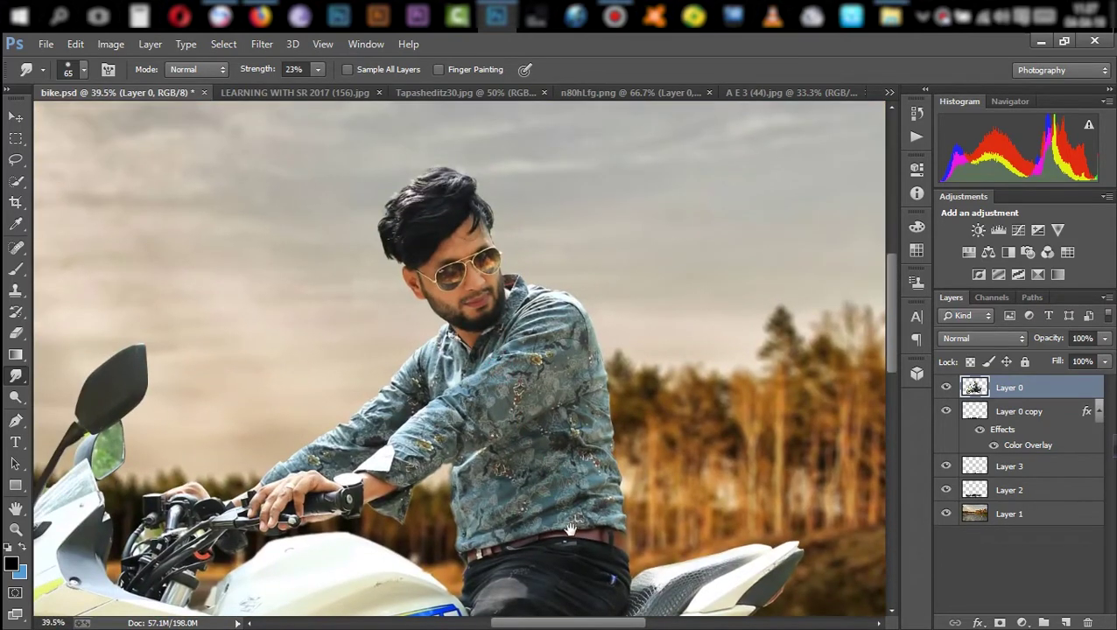
scroll(573, 542, "down", 5)
scroll(595, 451, "down", 4)
scroll(549, 421, "up", 2)
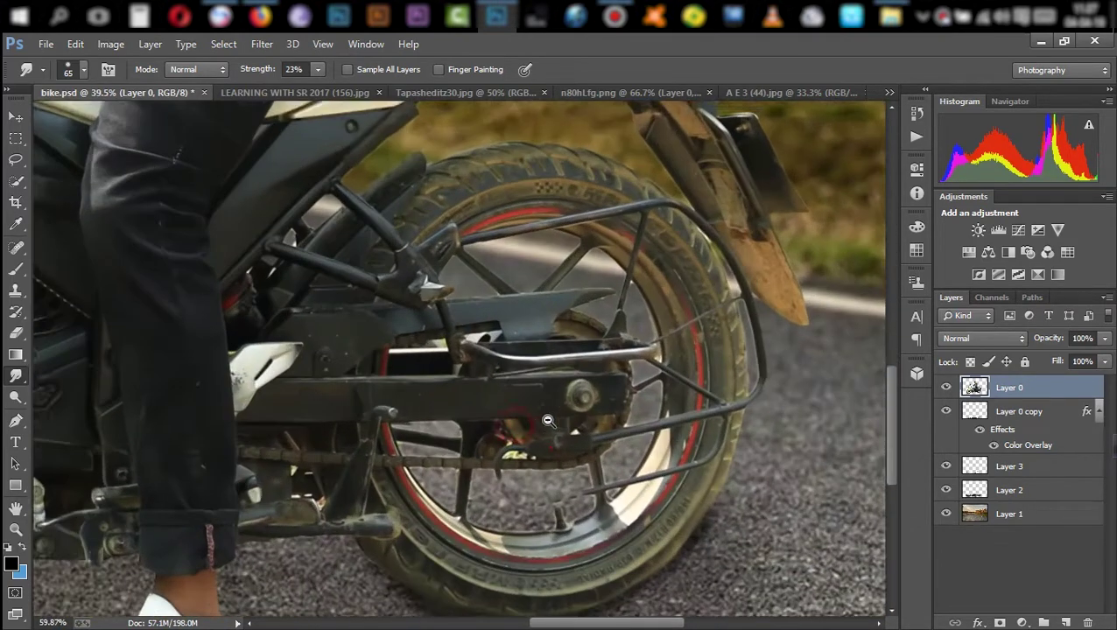
left_click_drag(548, 421, 535, 378)
left_click(946, 387)
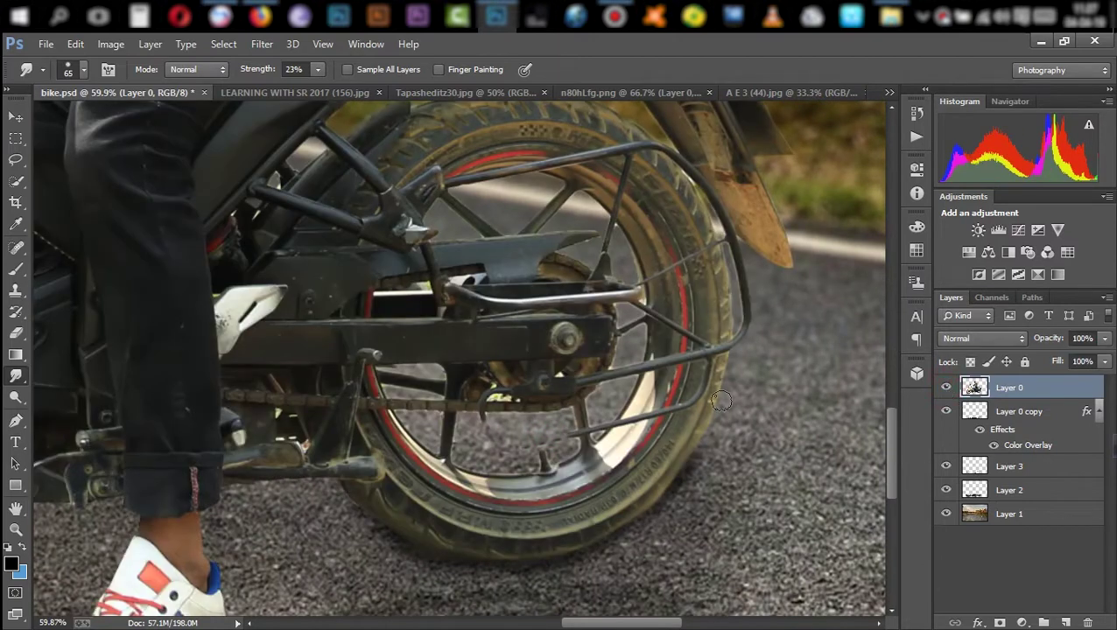
left_click(31, 182)
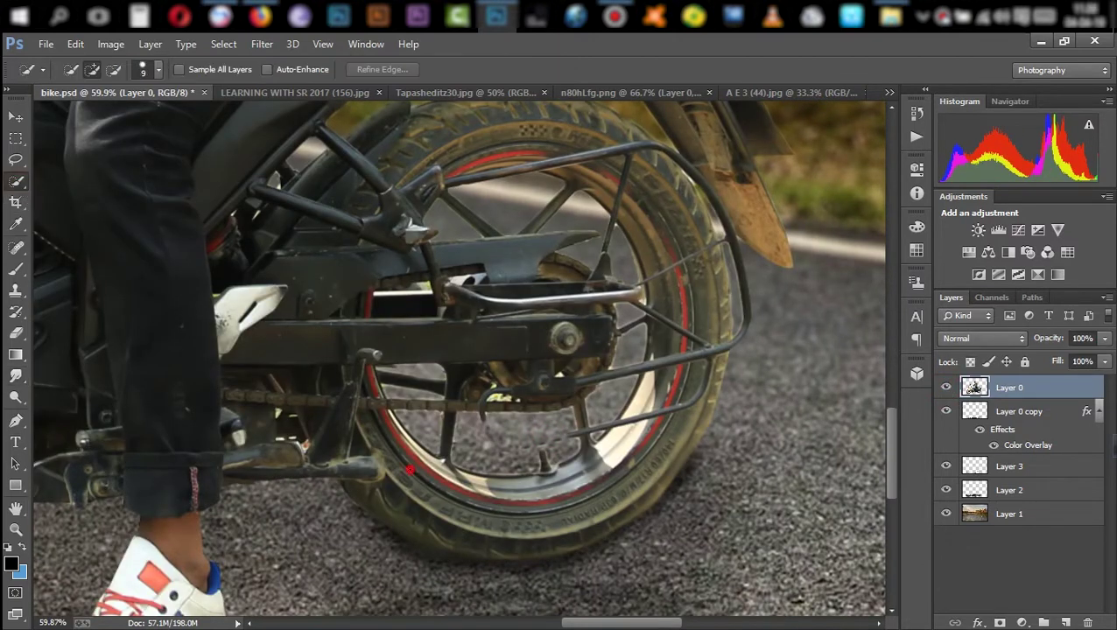
mouse_move(487, 539)
left_mouse_down()
mouse_move(456, 540)
mouse_move(714, 385)
left_mouse_up()
left_click_drag(372, 427, 398, 420)
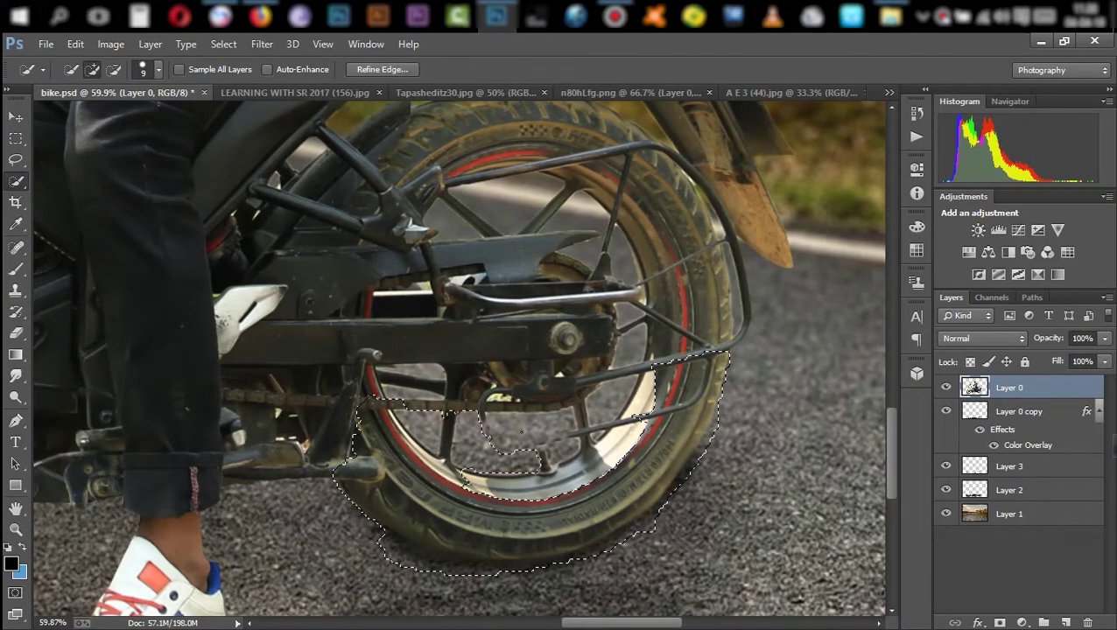
left_click_drag(596, 433, 627, 322)
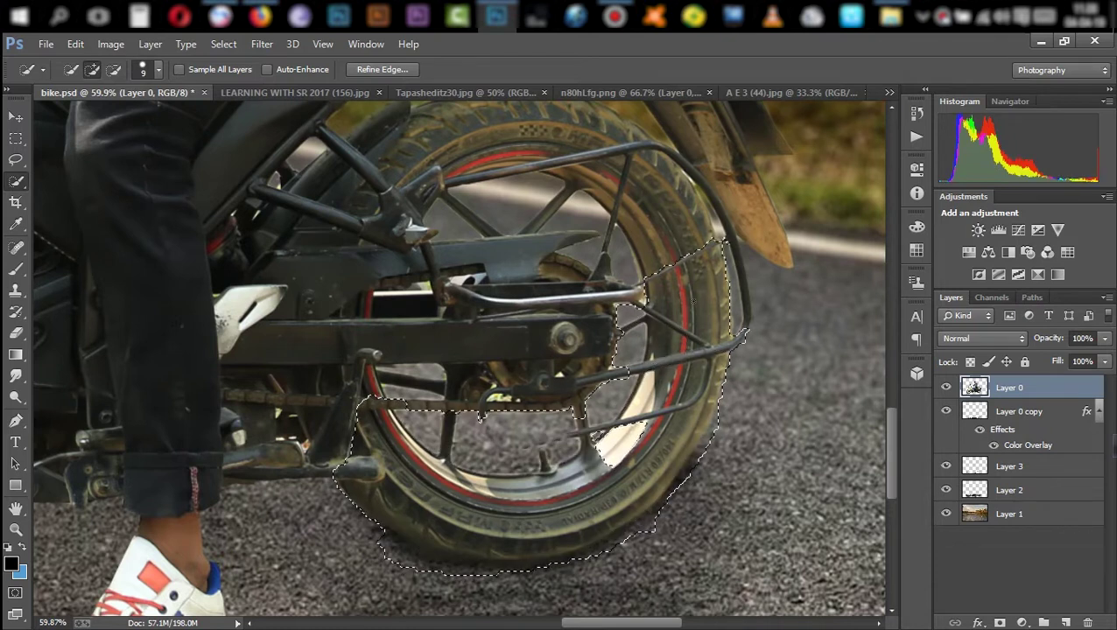
mouse_move(647, 147)
left_mouse_down()
mouse_move(508, 130)
mouse_move(385, 175)
left_mouse_up()
Subtract the swingarm, bracket and area above the tyre from the wheel selection.
scroll(385, 175, "up", 2)
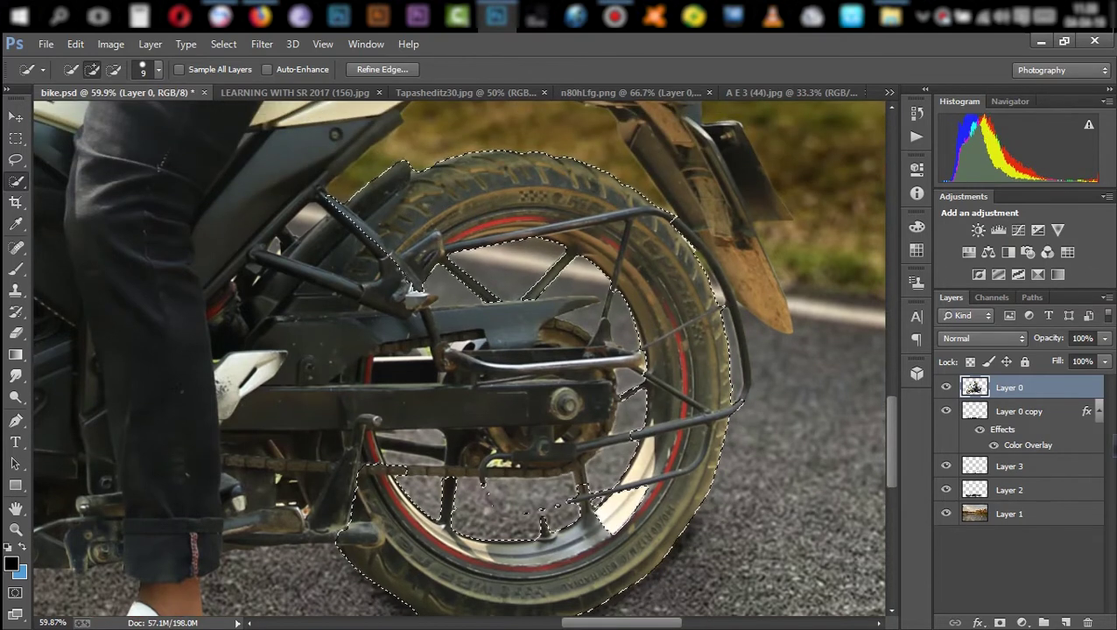
key("alt")
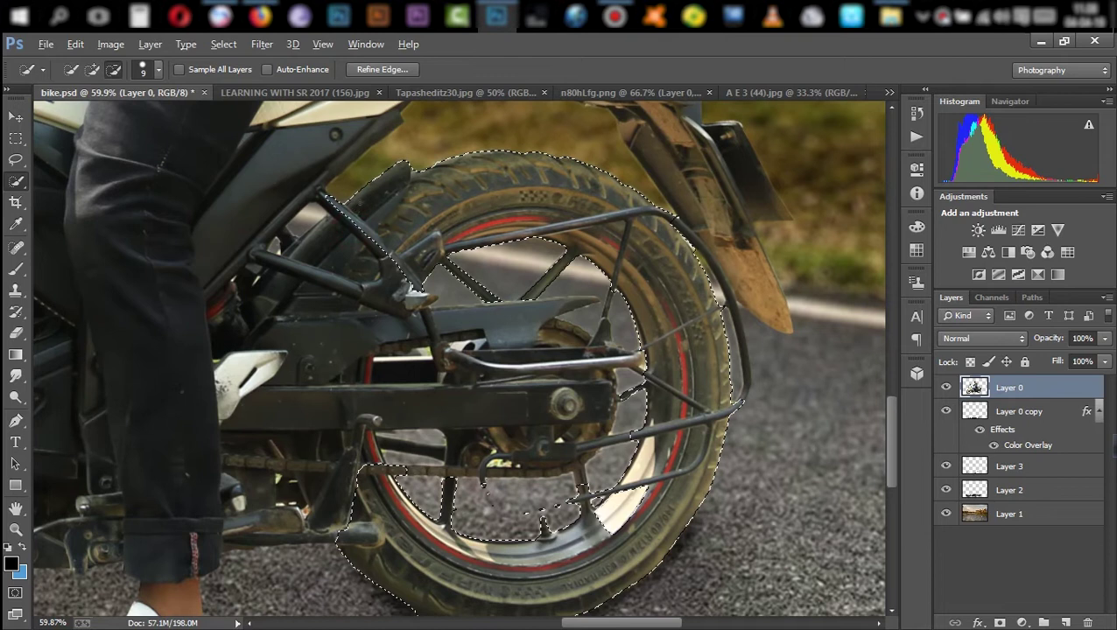
left_click(388, 180, "alt")
left_click(425, 276, "alt")
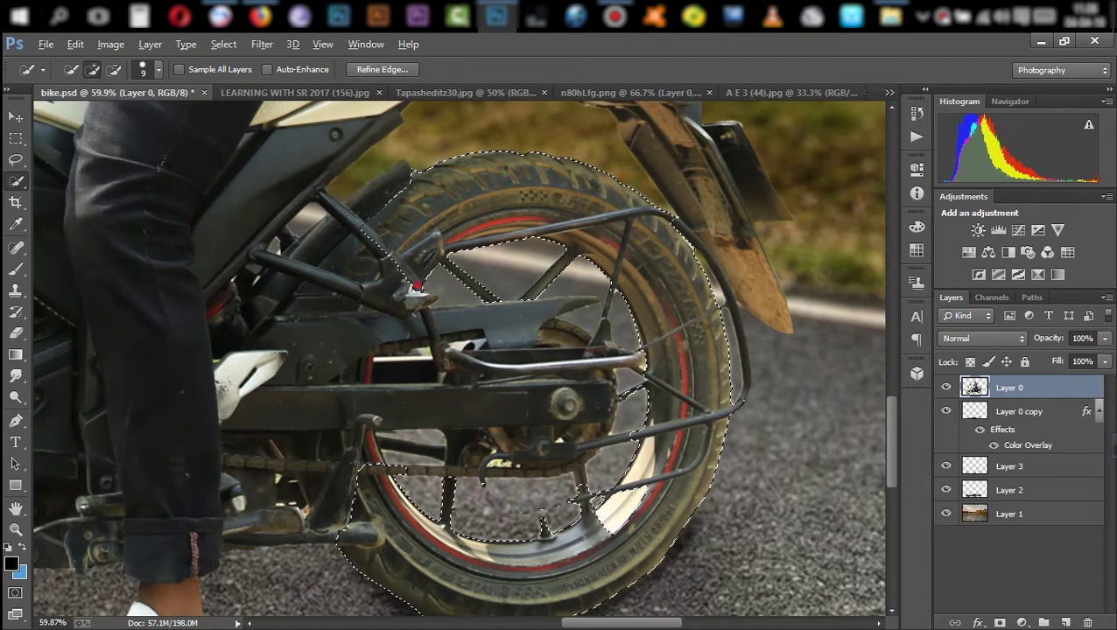
left_click(431, 243)
left_click(546, 241, "alt")
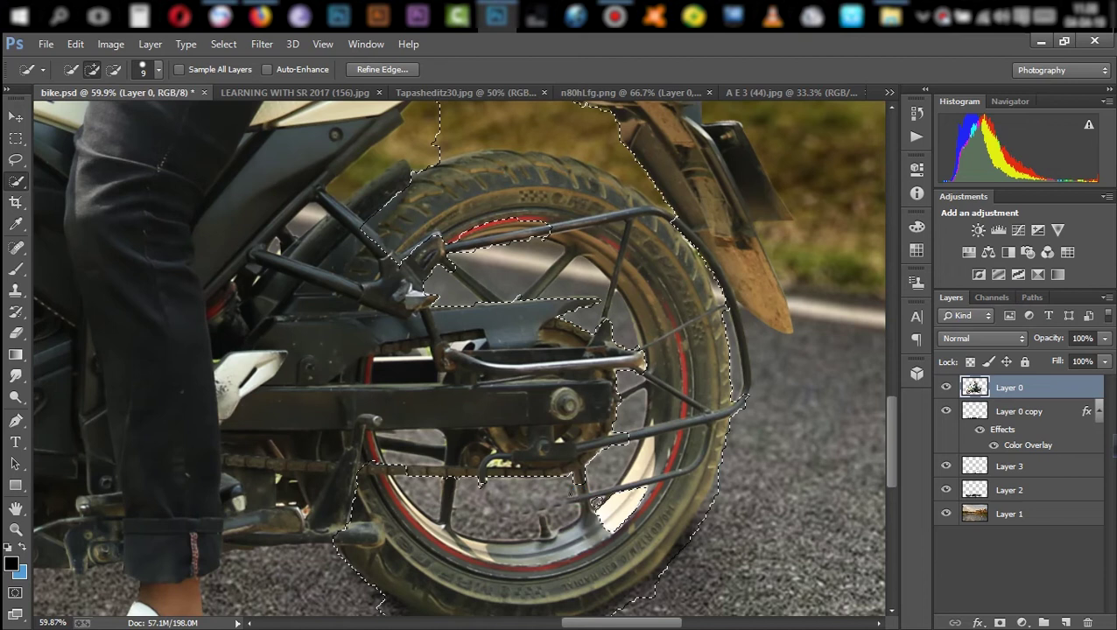
left_click(613, 521)
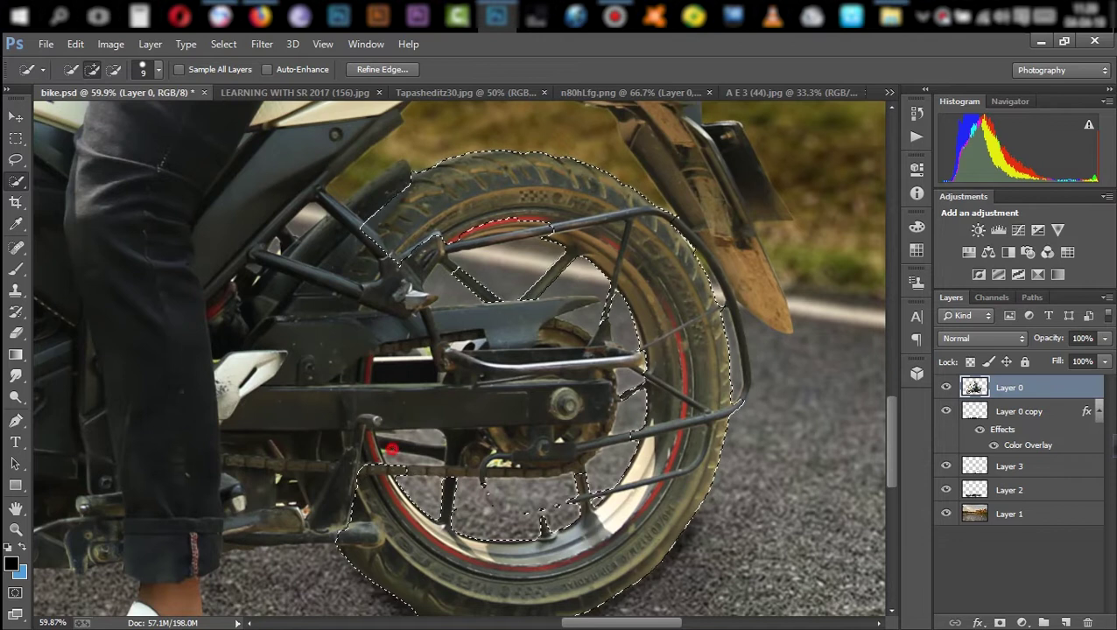
left_click(391, 451)
key("ctrl+z")
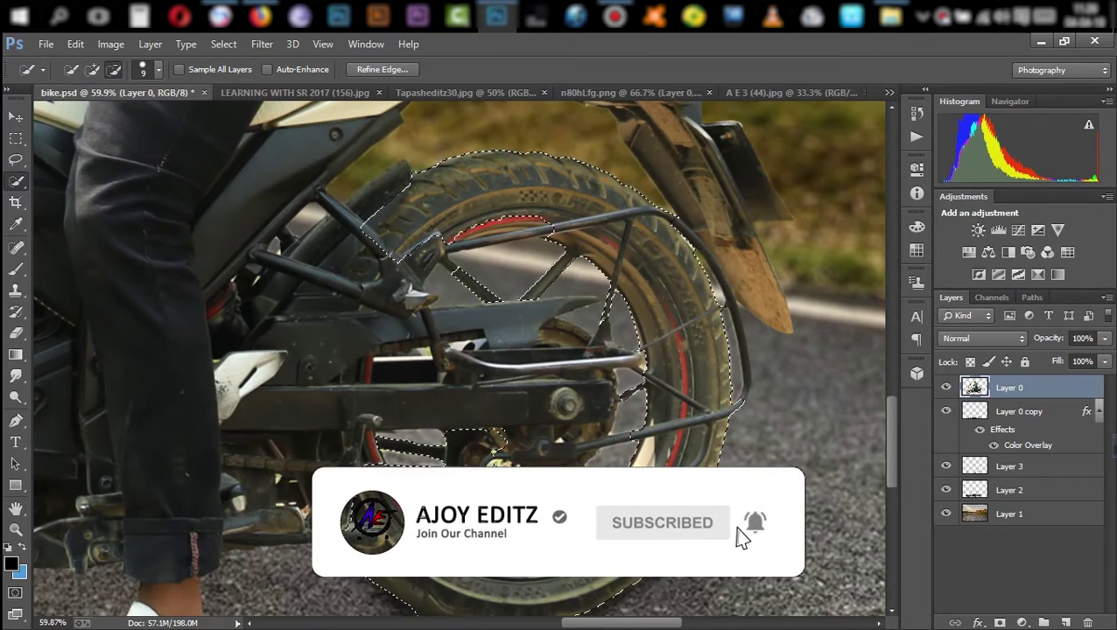
left_click(557, 526)
key("ctrl+z")
key("alt")
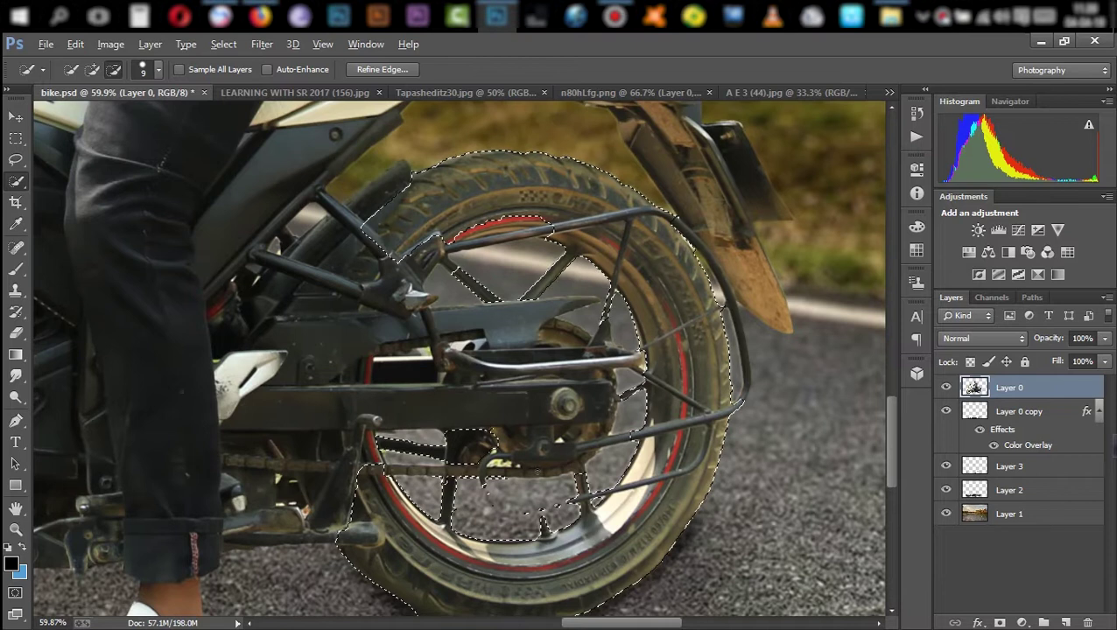
Feather the rear-wheel selection to soften its edge.
right_click(531, 543)
left_click(613, 243)
key("Return")
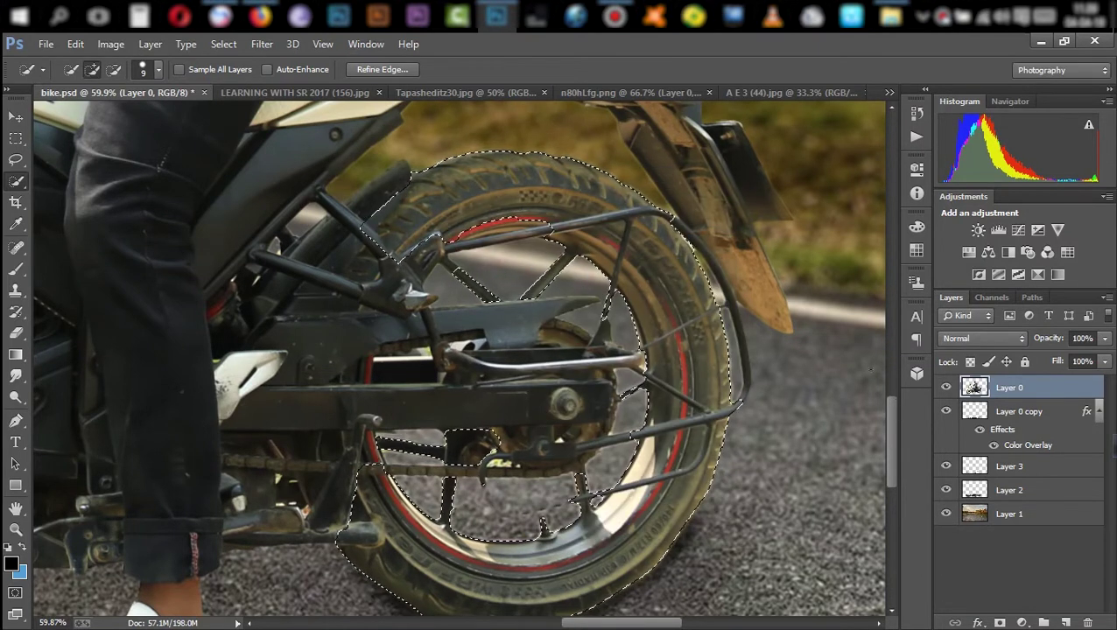
left_click(262, 44)
mouse_move(270, 241)
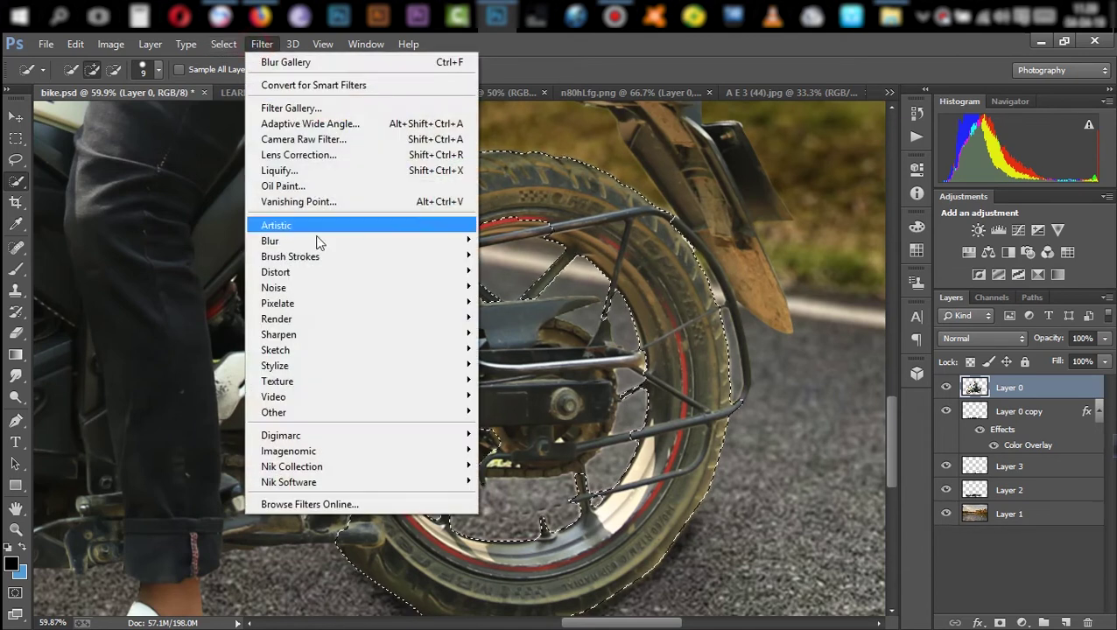
Apply a Motion Blur at angle 0 and distance 37 pixels to the selected rear wheel.
left_click(525, 392)
left_click_drag(781, 430, 798, 428)
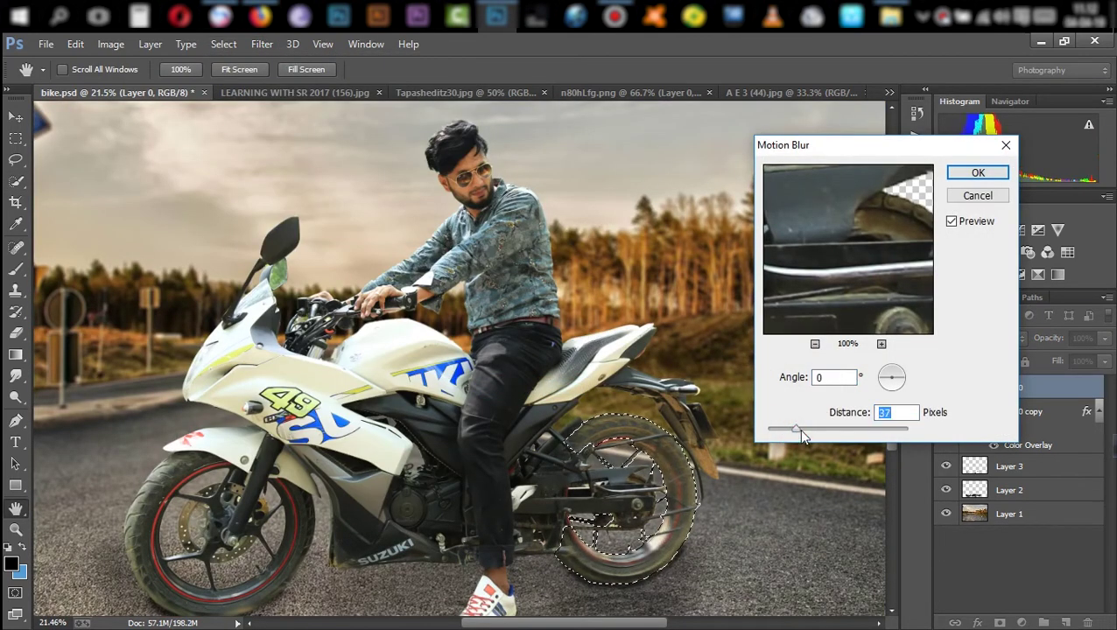
left_click(978, 173)
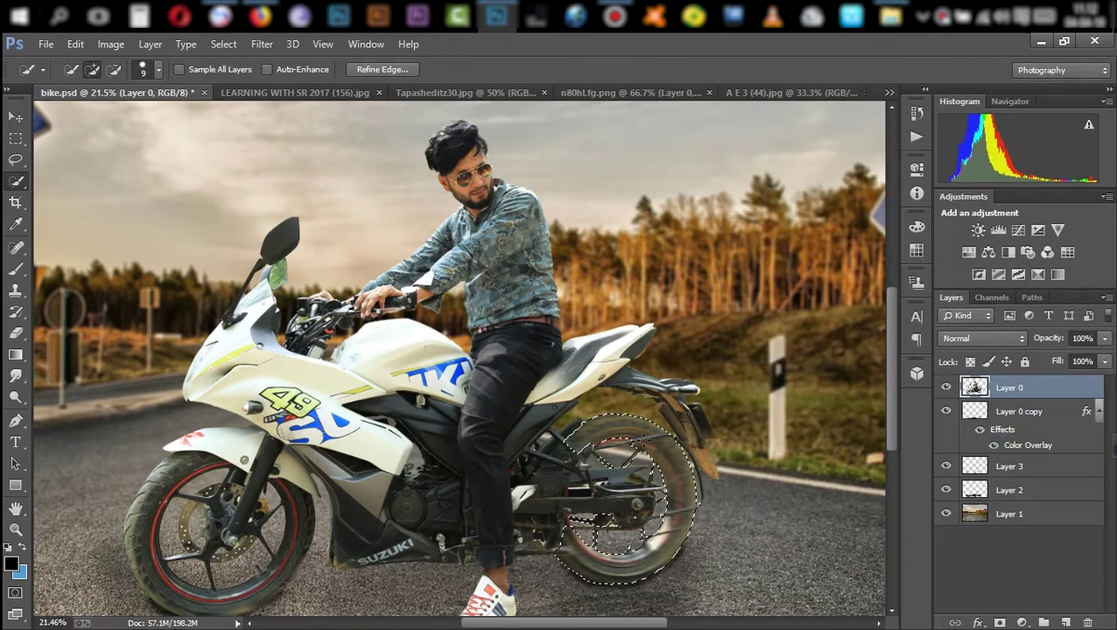
scroll(626, 435, "up", 2)
scroll(626, 435, "up", 3)
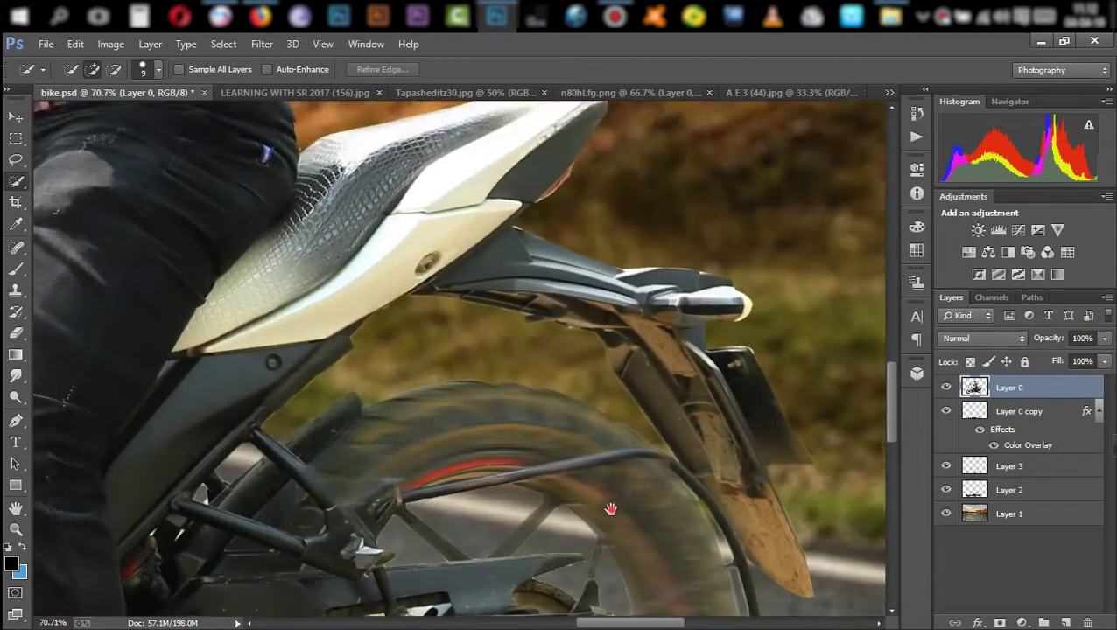
scroll(668, 179, "up", 1)
scroll(669, 308, "down", 2)
scroll(669, 308, "down", 3)
scroll(639, 289, "up", 1)
scroll(620, 269, "up", 1)
scroll(619, 269, "down", 2)
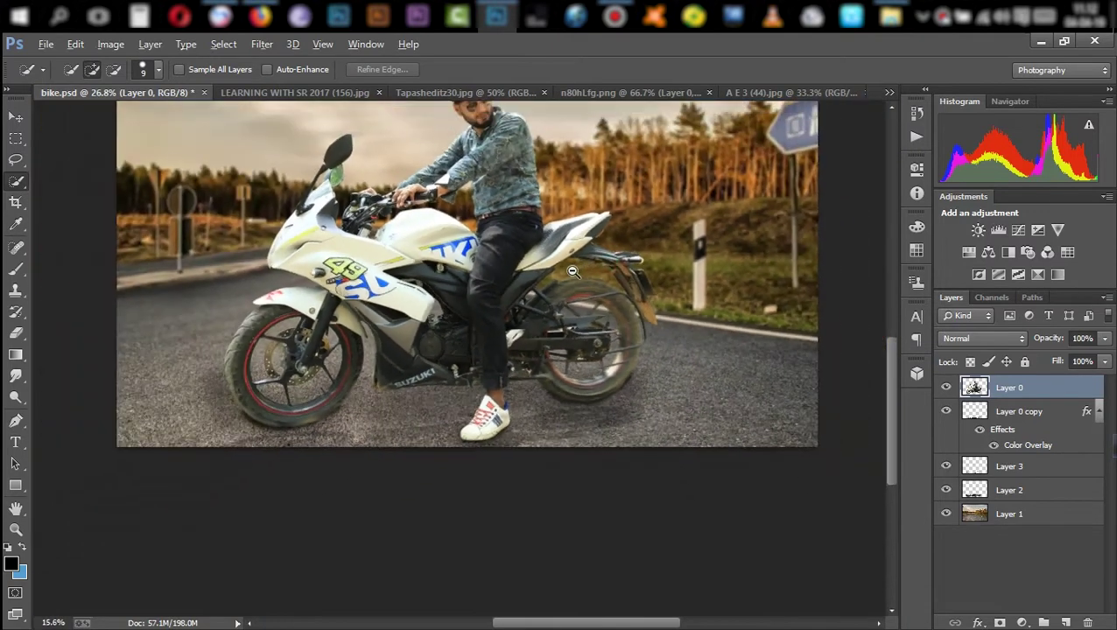
scroll(617, 265, "up", 2)
scroll(613, 261, "up", 1)
scroll(604, 251, "down", 1)
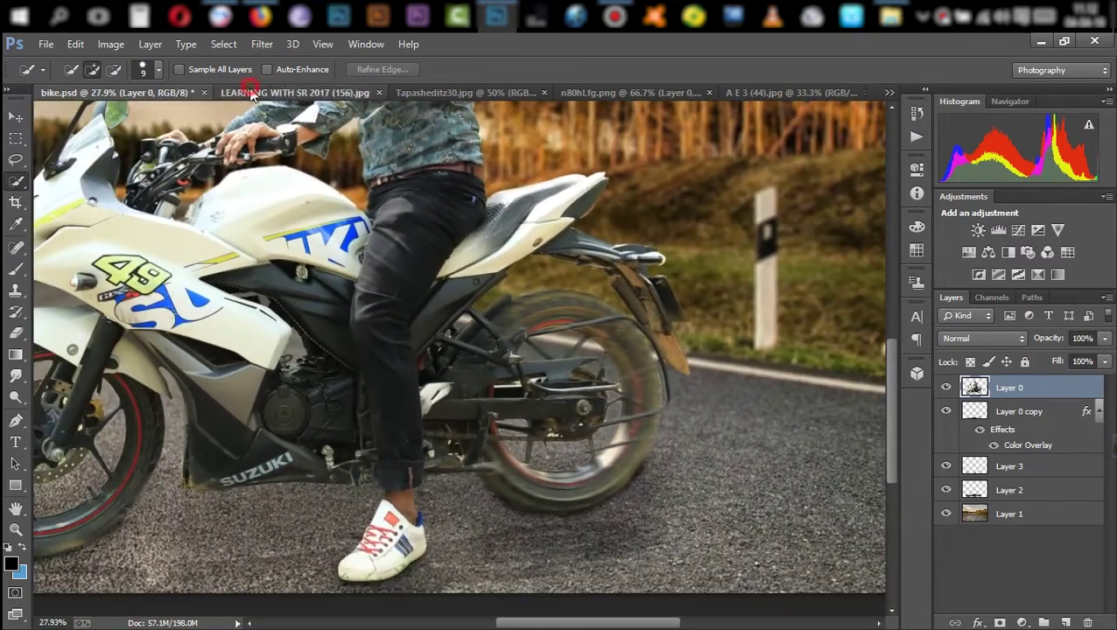
Bring the smoke image into bike.psd in Screen mode, beside the rear wheel.
left_click(263, 92)
left_click(21, 121)
mouse_move(472, 357)
left_mouse_down()
mouse_move(464, 366)
mouse_move(87, 92)
mouse_move(472, 377)
mouse_move(659, 458)
mouse_move(666, 448)
left_mouse_up()
left_click(1007, 338)
left_click(952, 139)
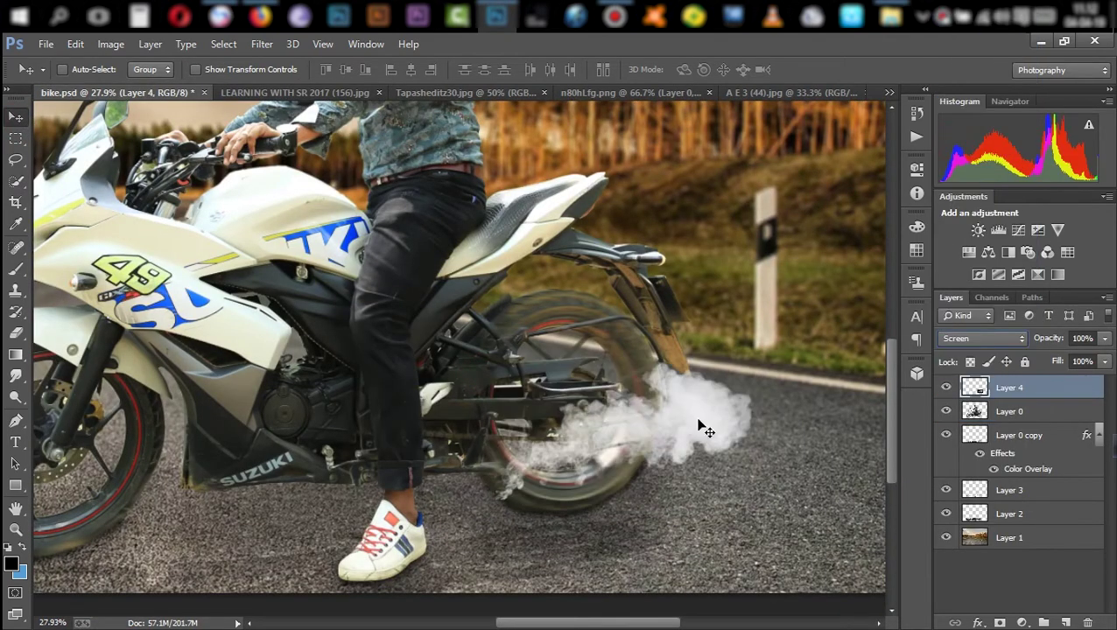
left_click_drag(663, 433, 715, 437)
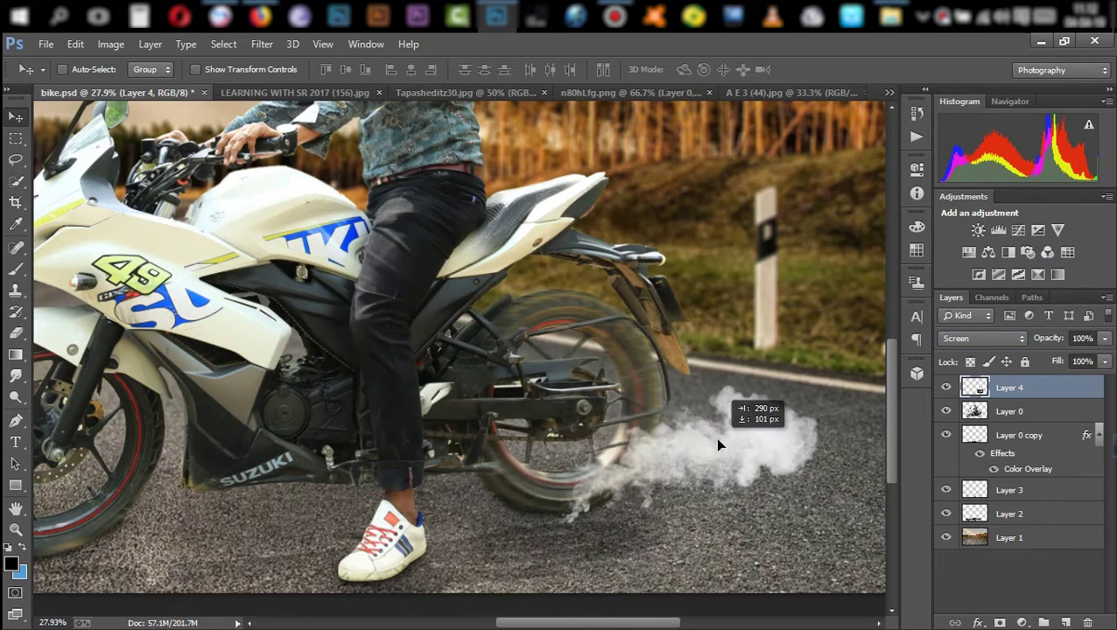
Scale, rotate, flip vertically and position the smoke to trail behind the wheel.
key("ctrl+t")
left_click_drag(839, 375, 666, 323)
right_click(535, 456)
left_click(587, 373)
right_click(532, 451)
left_click(586, 374)
right_click(511, 427)
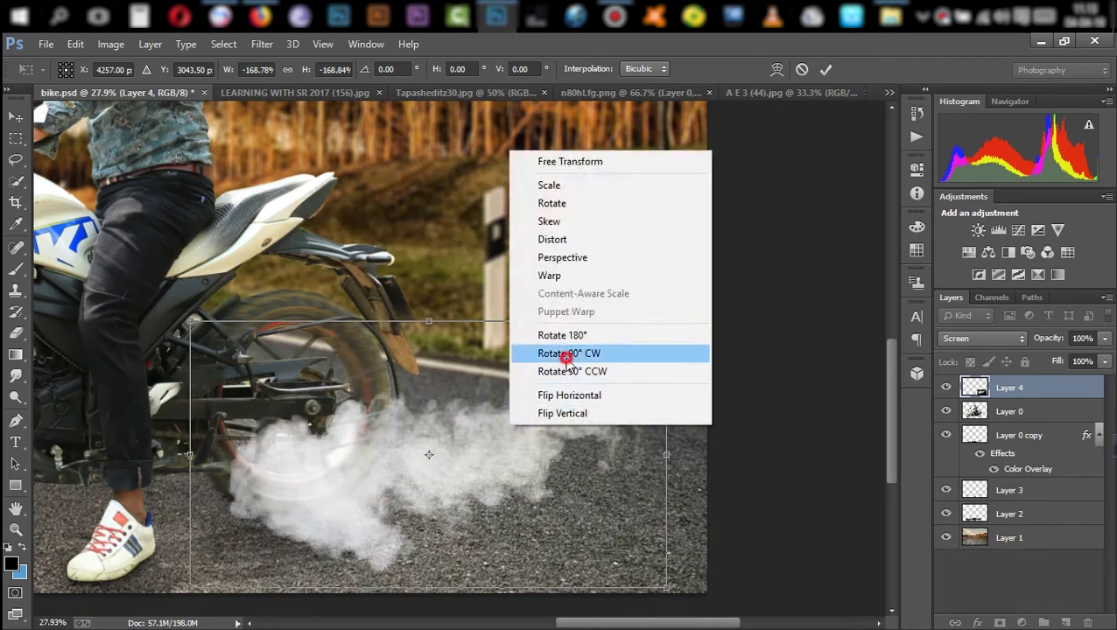
left_click(564, 356)
right_click(536, 412)
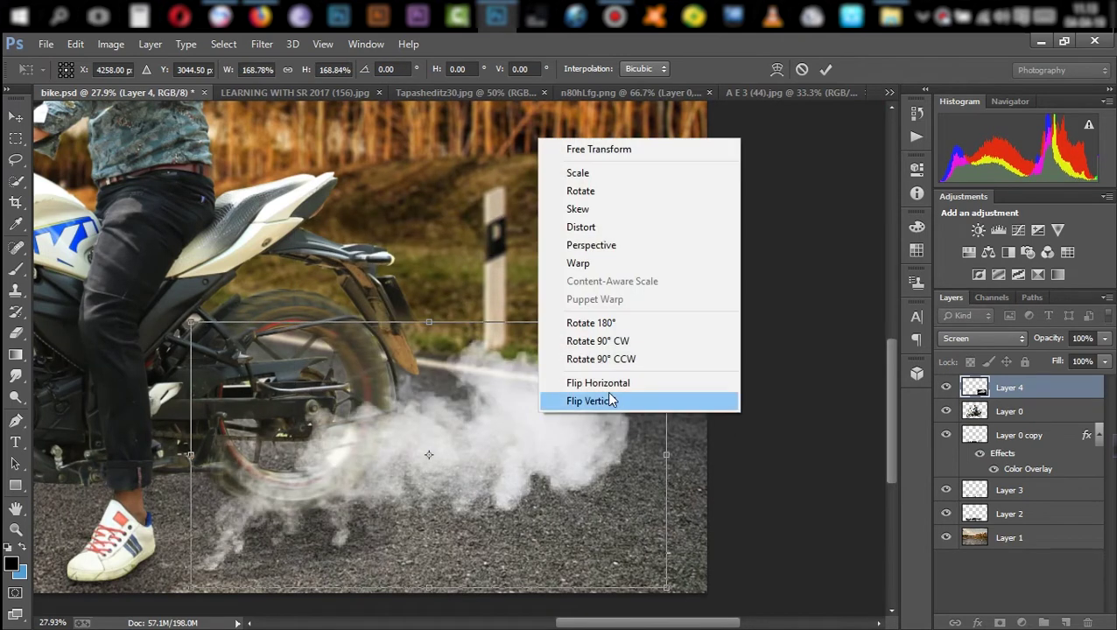
left_click(610, 399)
left_click_drag(704, 308, 556, 114)
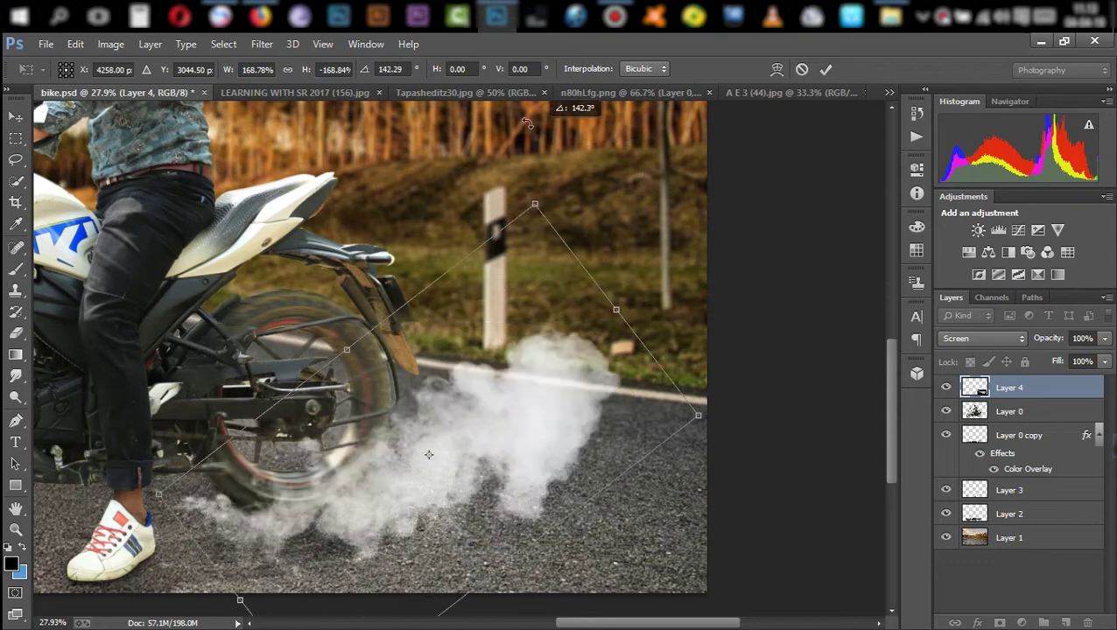
left_click_drag(502, 368, 547, 347)
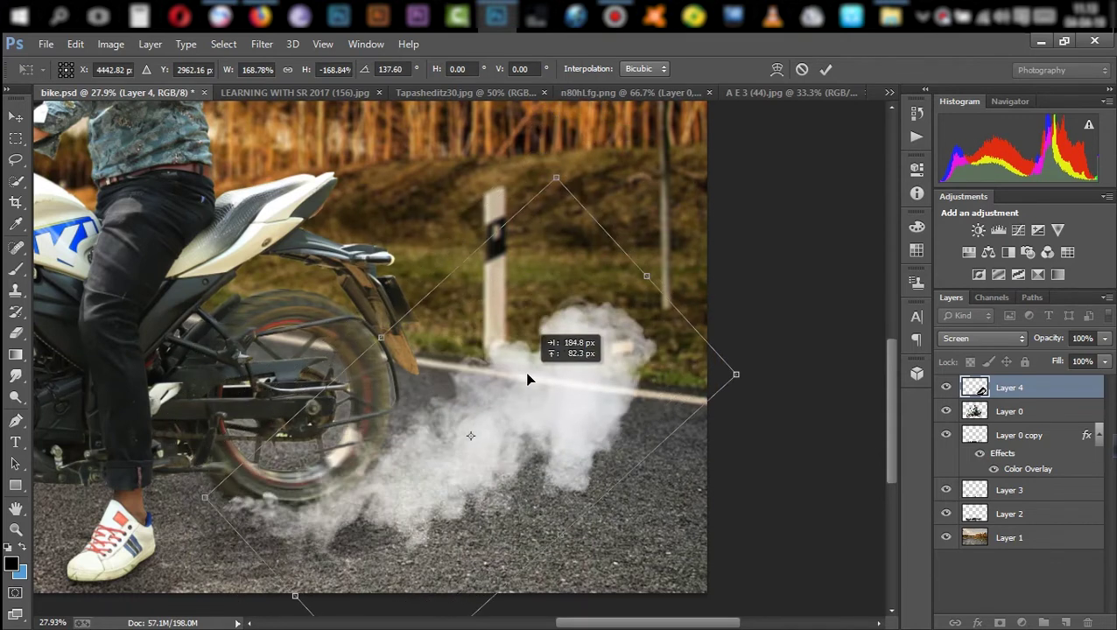
left_click(826, 69)
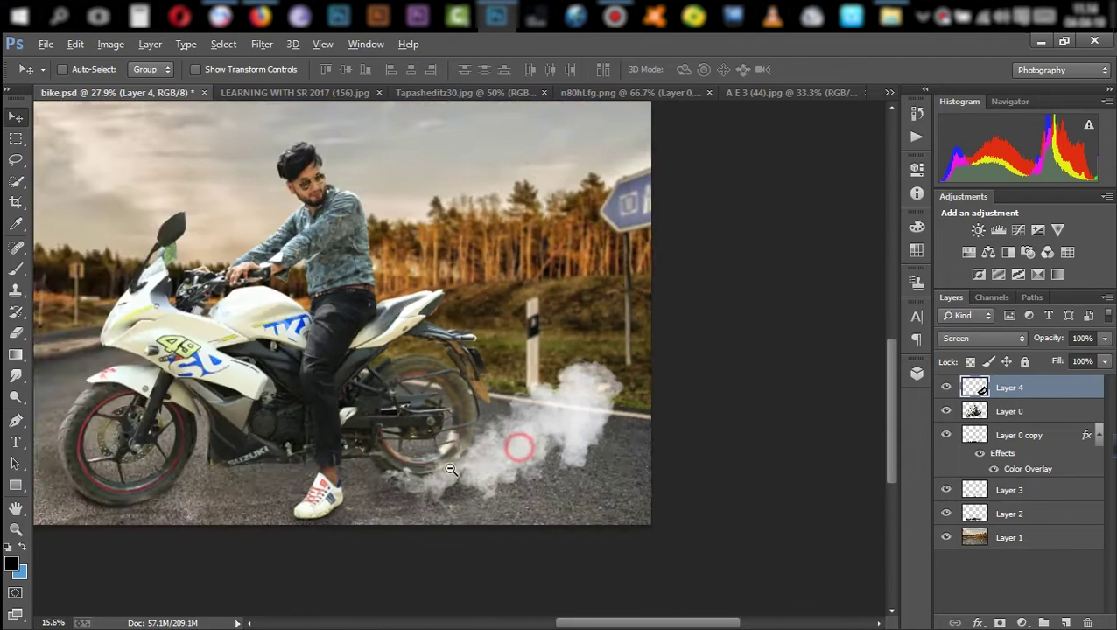
Warp the smoke to bend upward and pull its lower-left toward the wheel.
mouse_move(519, 443)
left_mouse_down()
mouse_move(442, 488)
mouse_move(565, 403)
left_mouse_up()
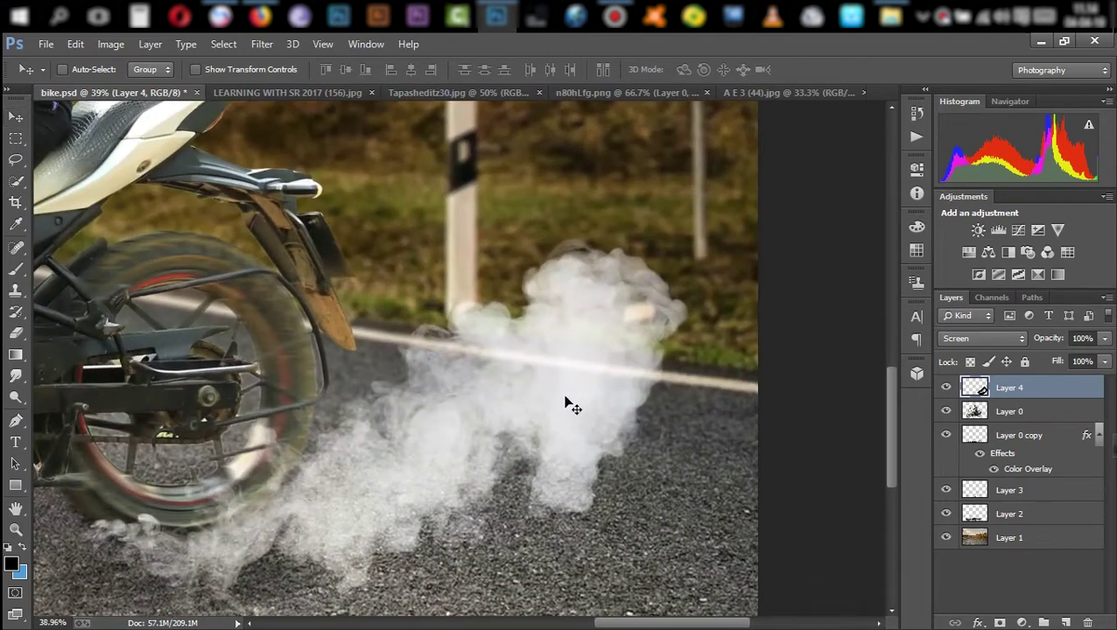
key("ctrl+t")
right_click(565, 403)
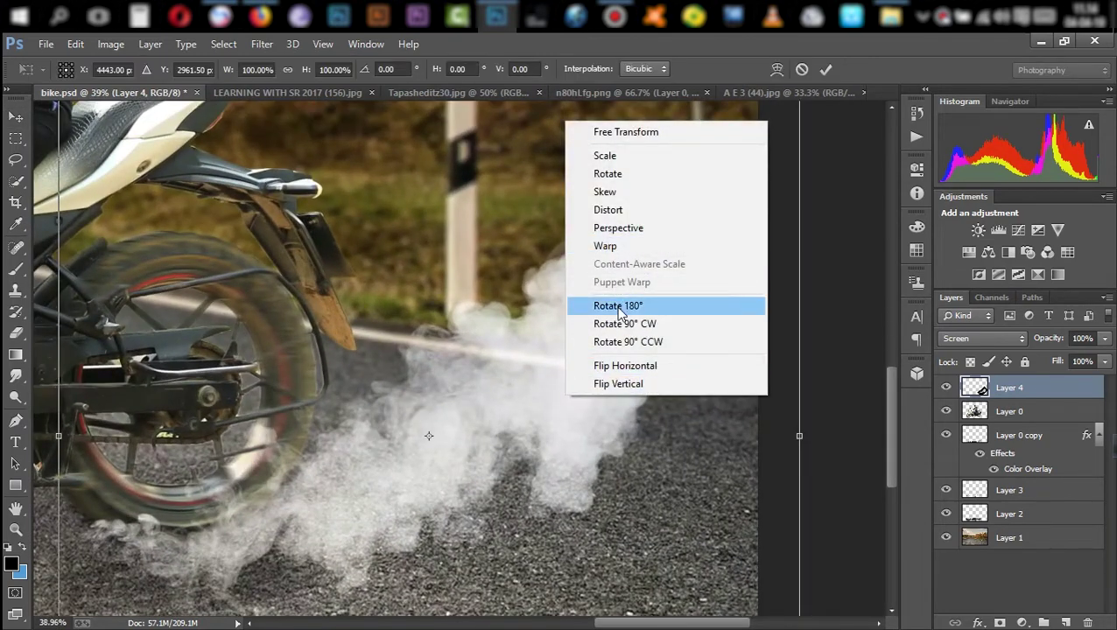
left_click(605, 246)
mouse_move(602, 317)
left_mouse_down()
mouse_move(549, 303)
mouse_move(544, 279)
left_mouse_up()
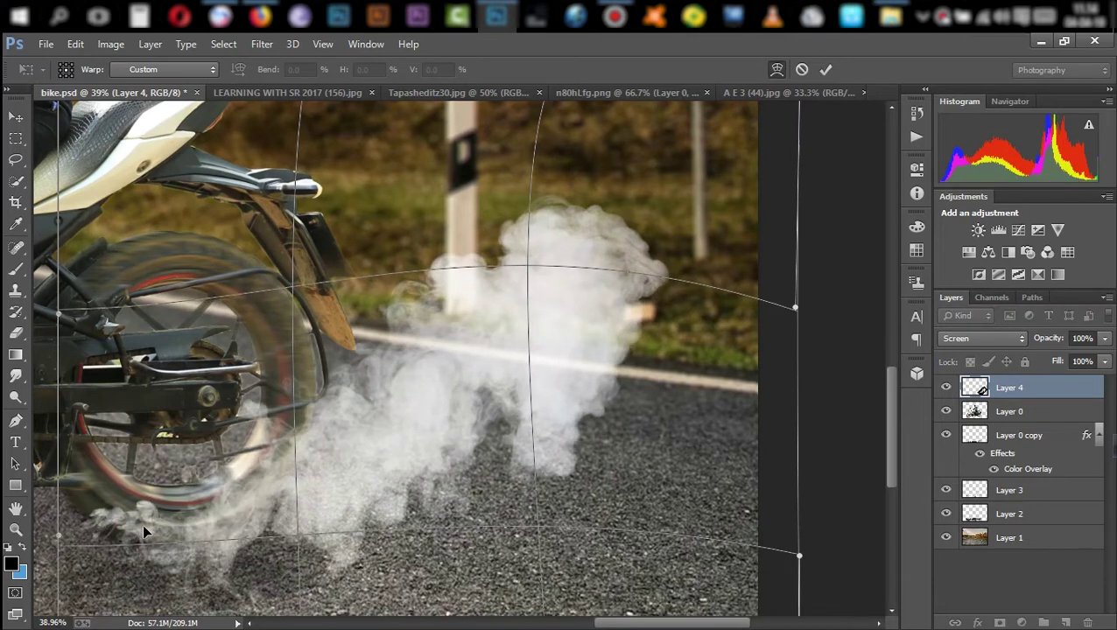
left_click_drag(128, 536, 155, 528)
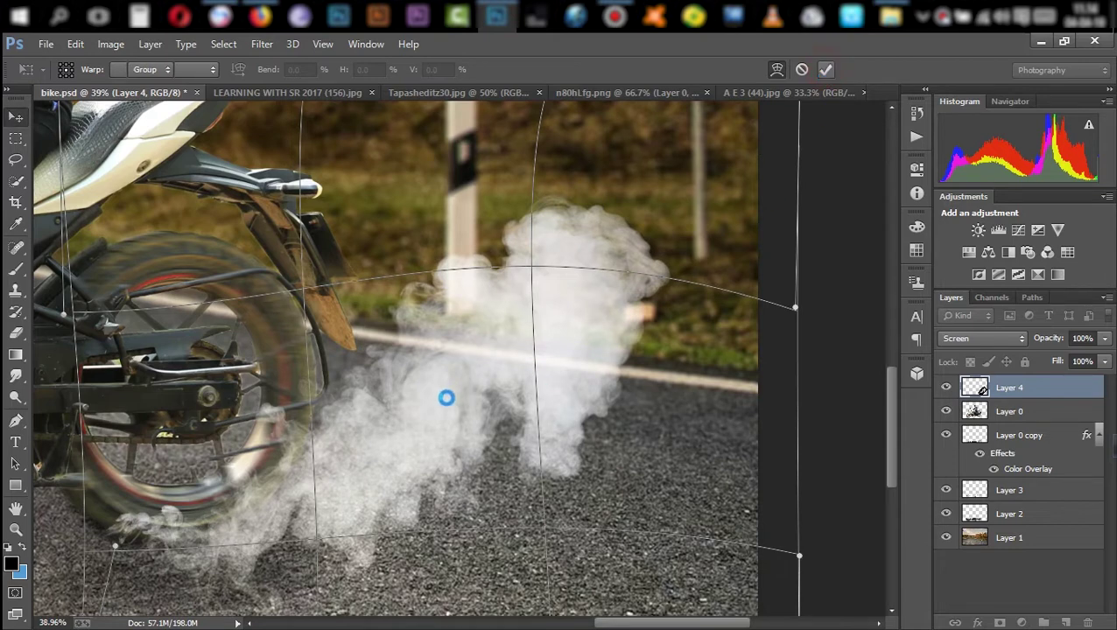
key("Return")
Erase the excess Layer 4 smoke on the road below the rear wheel.
key("ctrl+0")
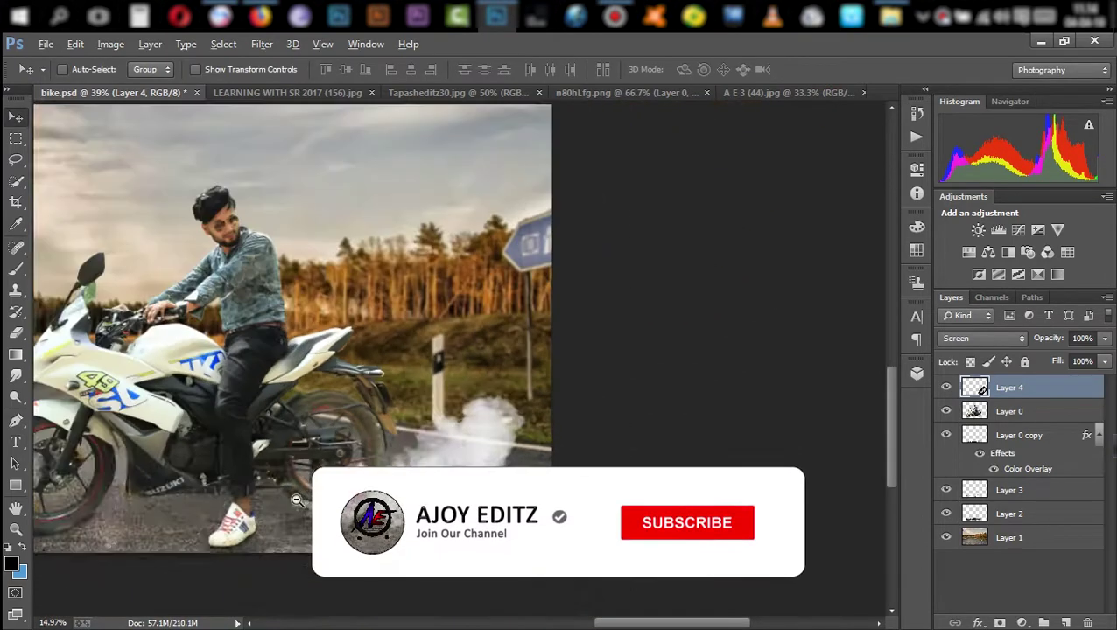
scroll(560, 551, "up", 2)
scroll(560, 551, "up", 2)
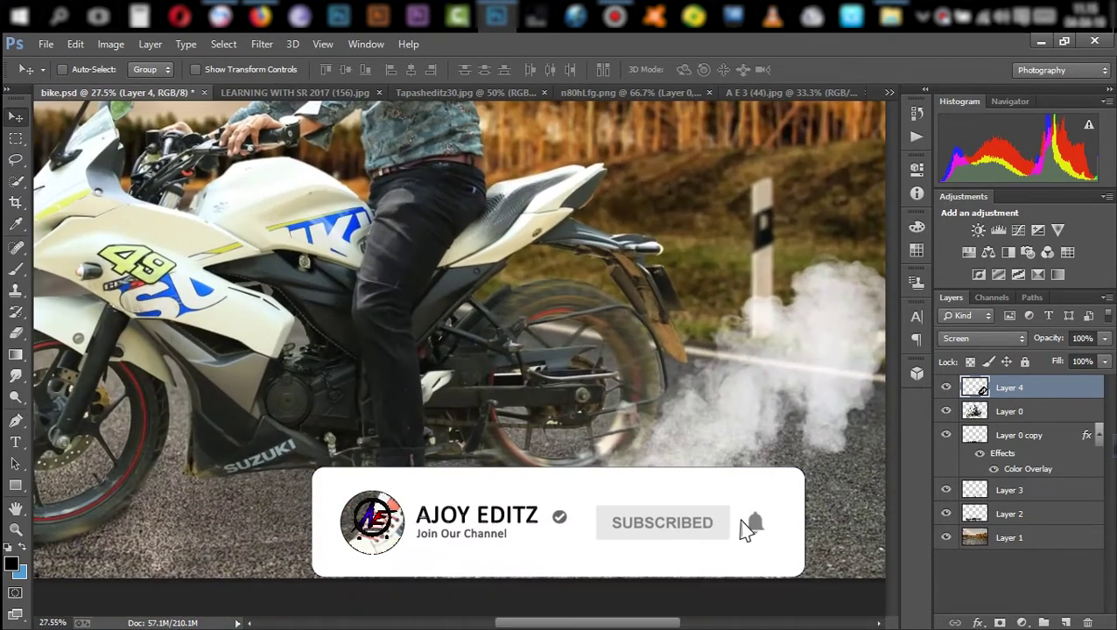
scroll(666, 539, "up", 2)
scroll(666, 538, "up", 2)
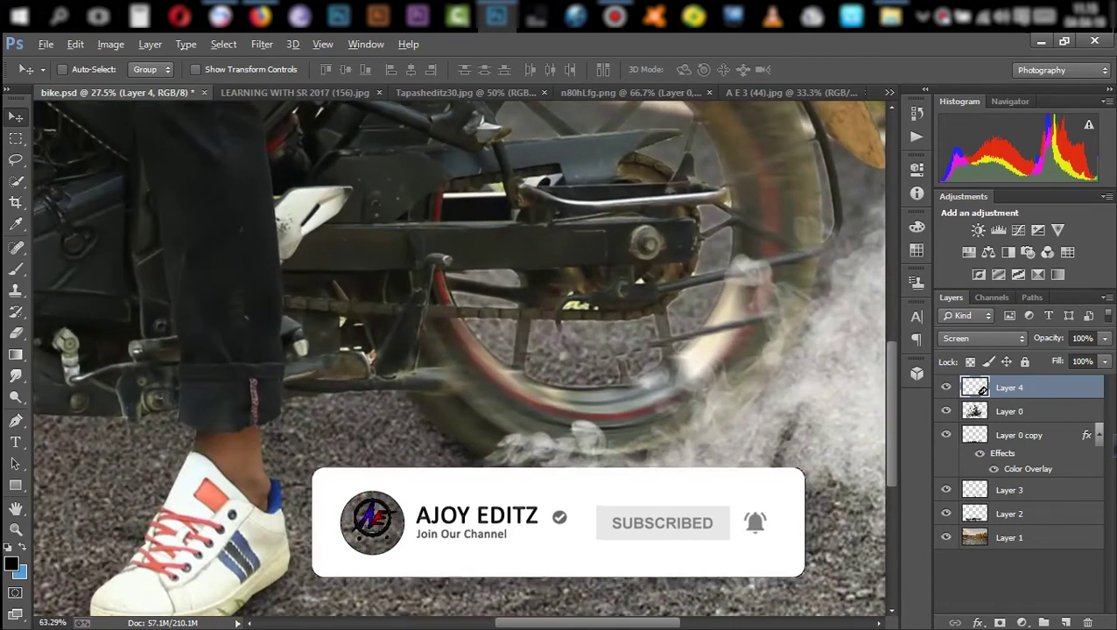
left_click(21, 337)
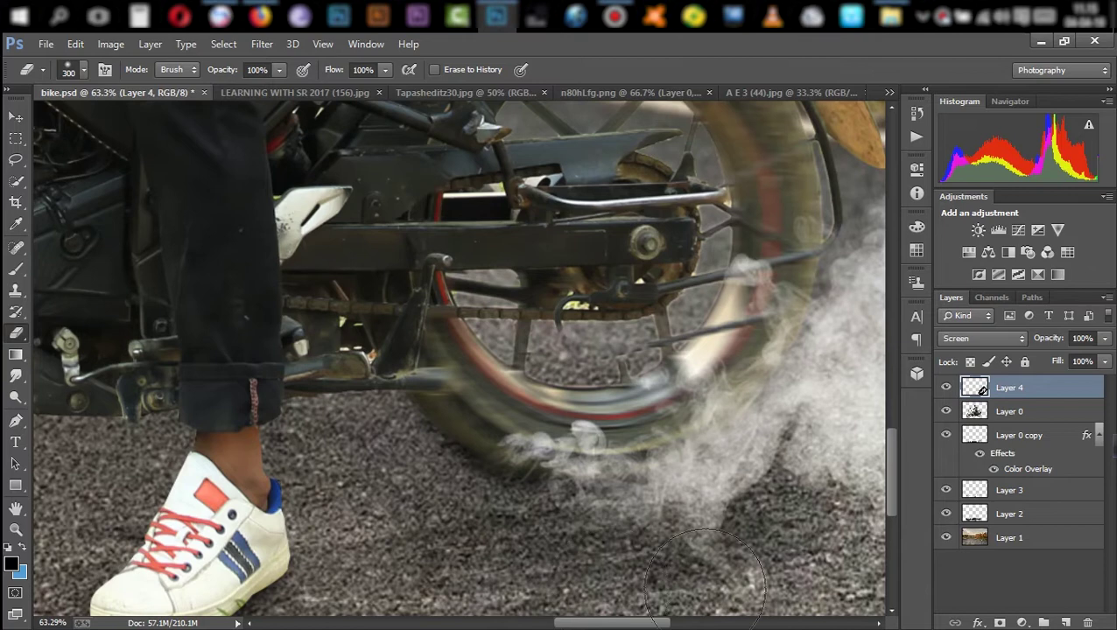
left_click_drag(698, 581, 683, 536)
scroll(528, 475, "down", 4)
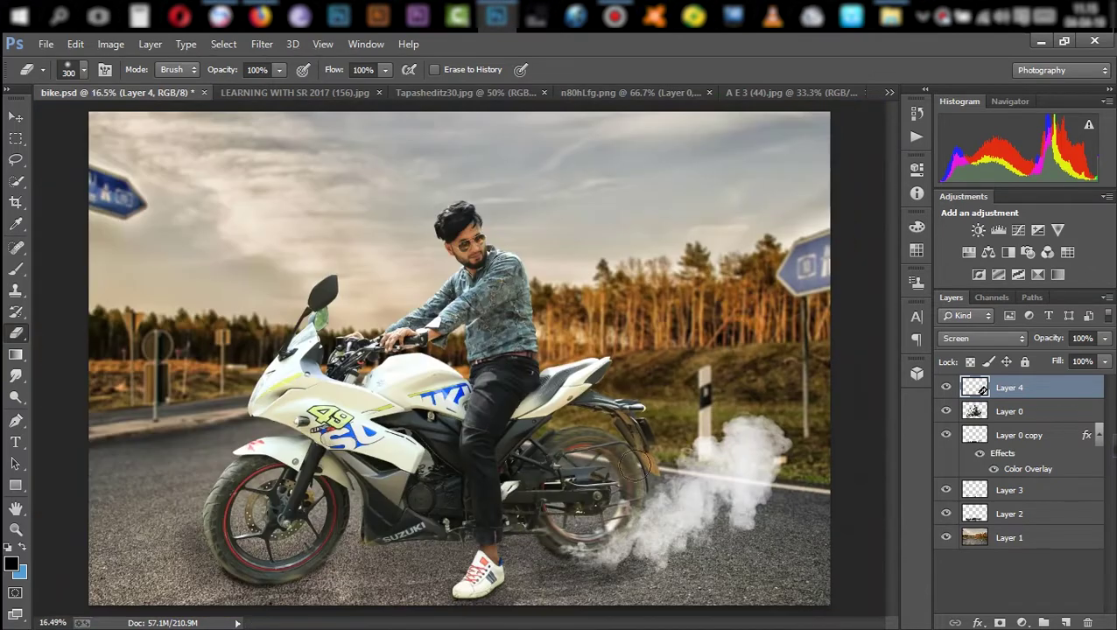
left_click(604, 93)
Bring the fire image into bike.psd in Screen mode, over the rear wheel.
left_click(16, 116)
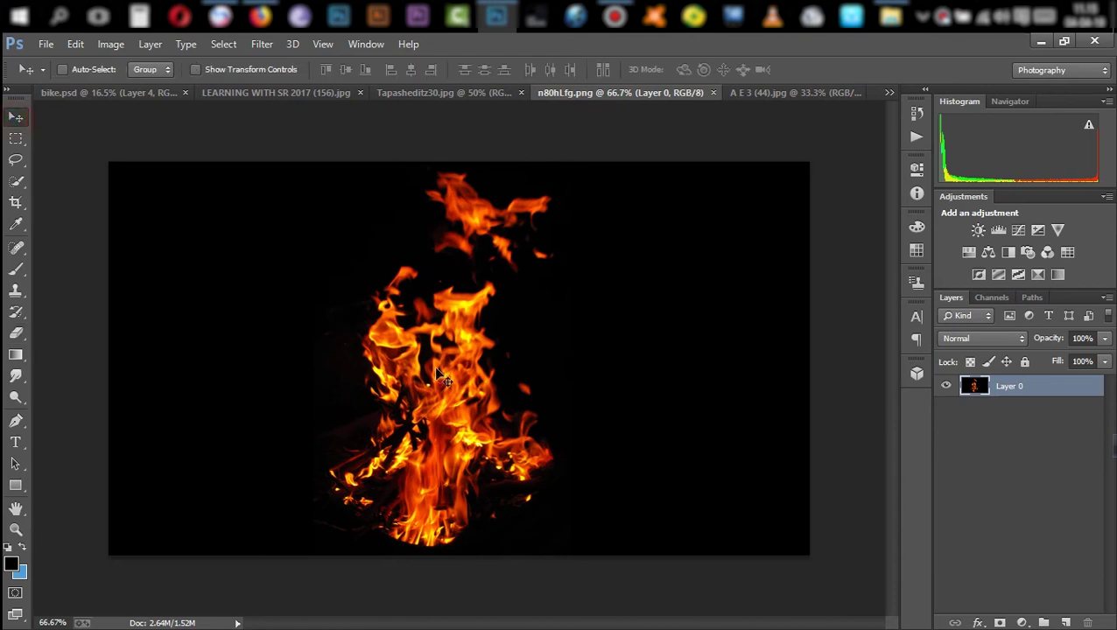
left_click_drag(438, 374, 464, 372)
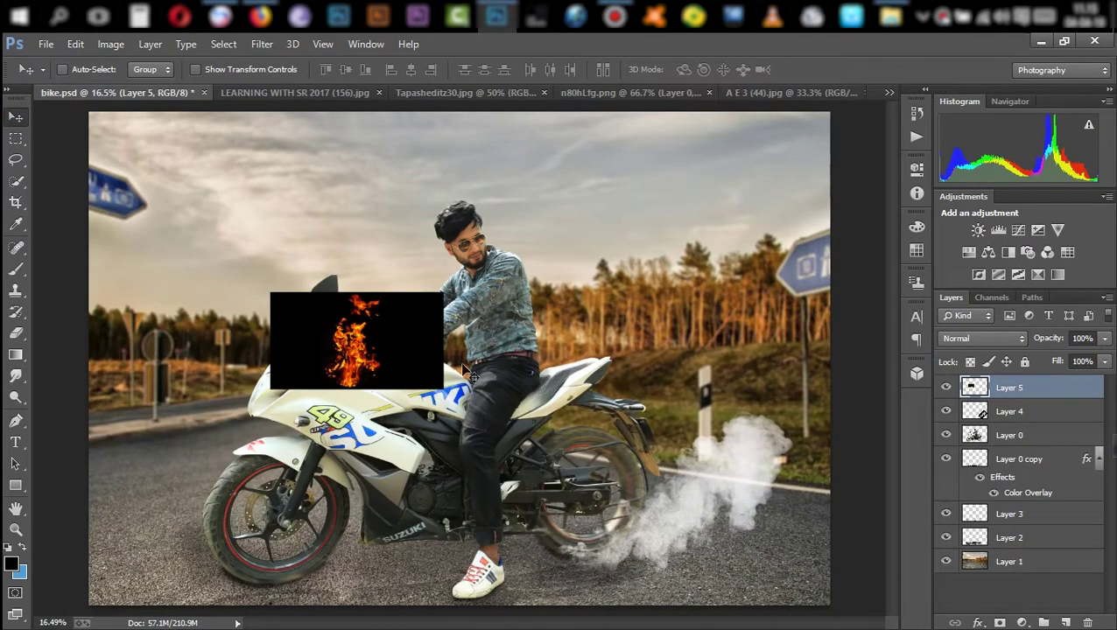
left_click(982, 339)
left_click(963, 143)
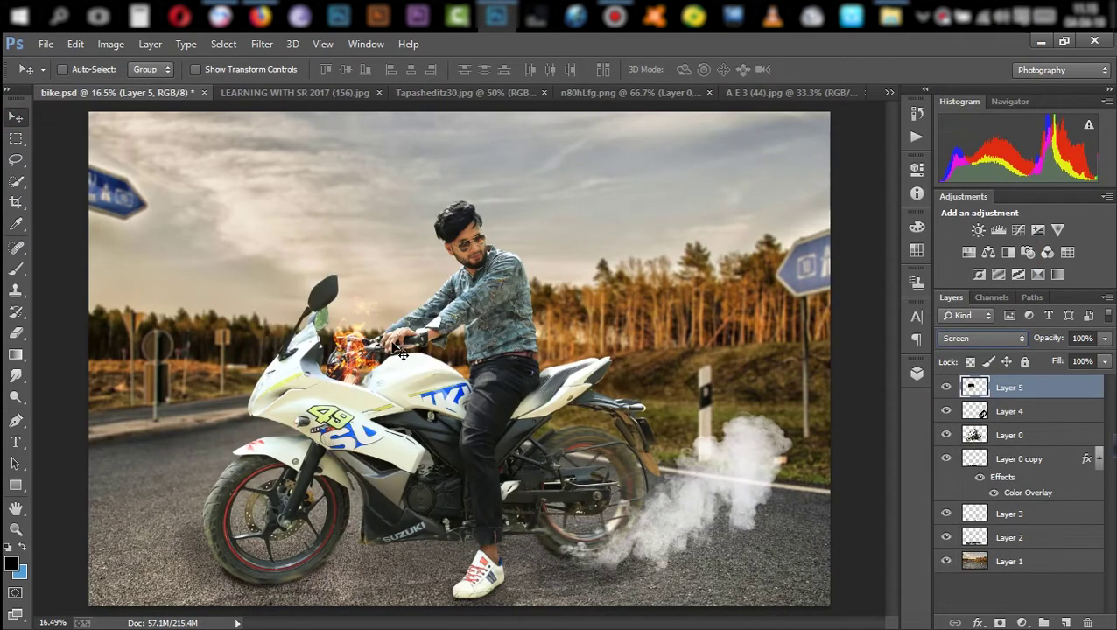
left_click_drag(361, 355, 610, 534)
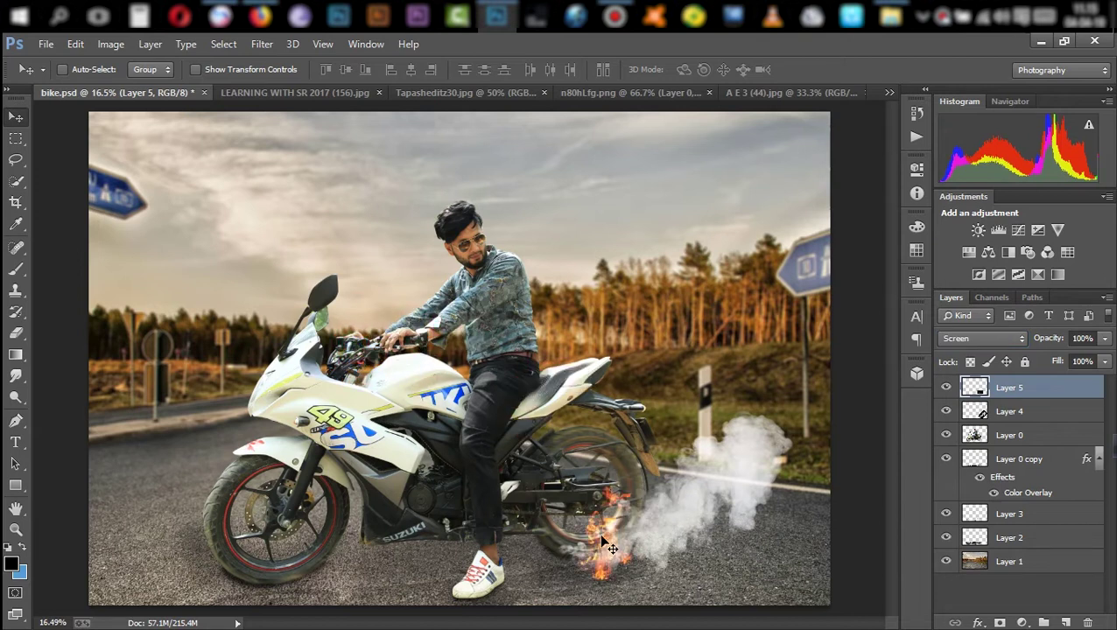
Rotate, tilt and stretch the flames taller around the rear wheel.
key("ctrl+t")
right_click(666, 545)
left_click(692, 488)
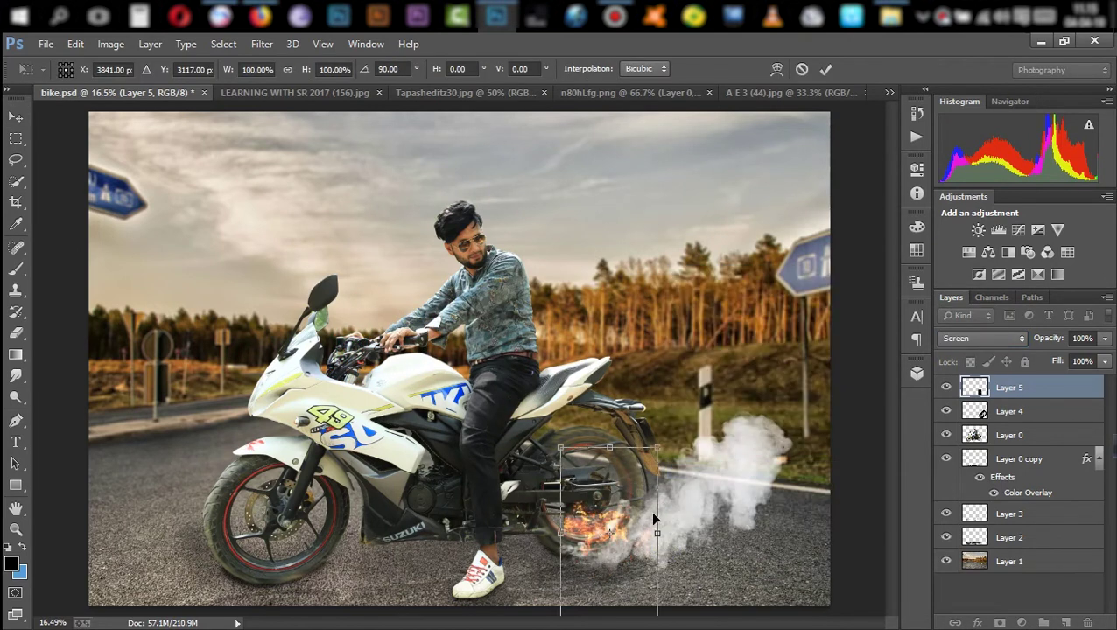
left_click_drag(687, 436, 587, 623)
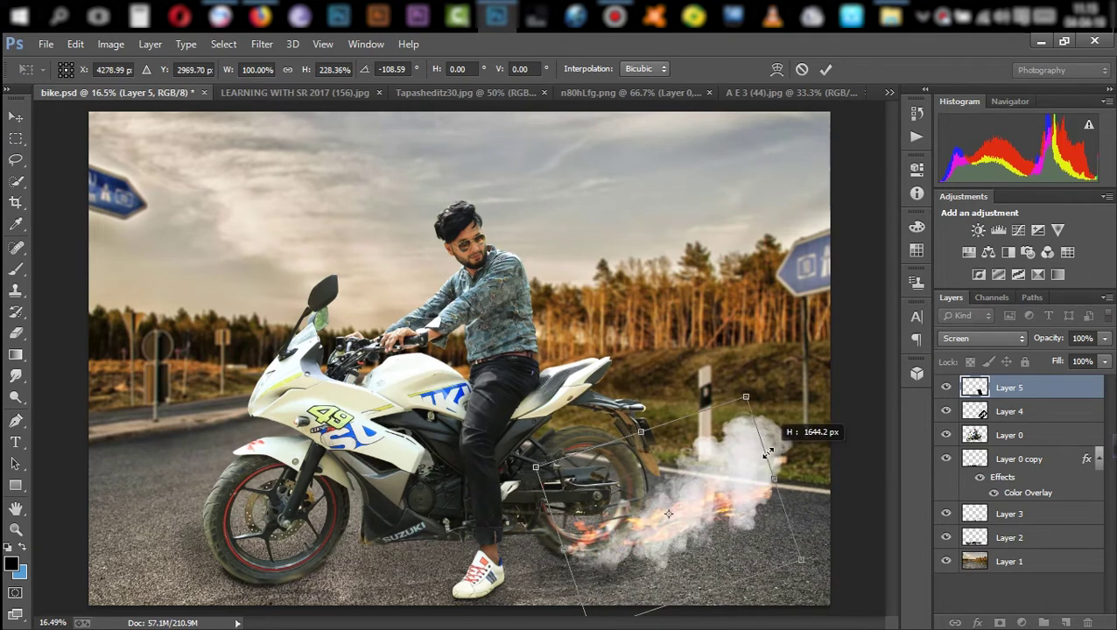
mouse_move(656, 519)
left_mouse_down()
mouse_move(704, 502)
mouse_move(650, 523)
left_mouse_up()
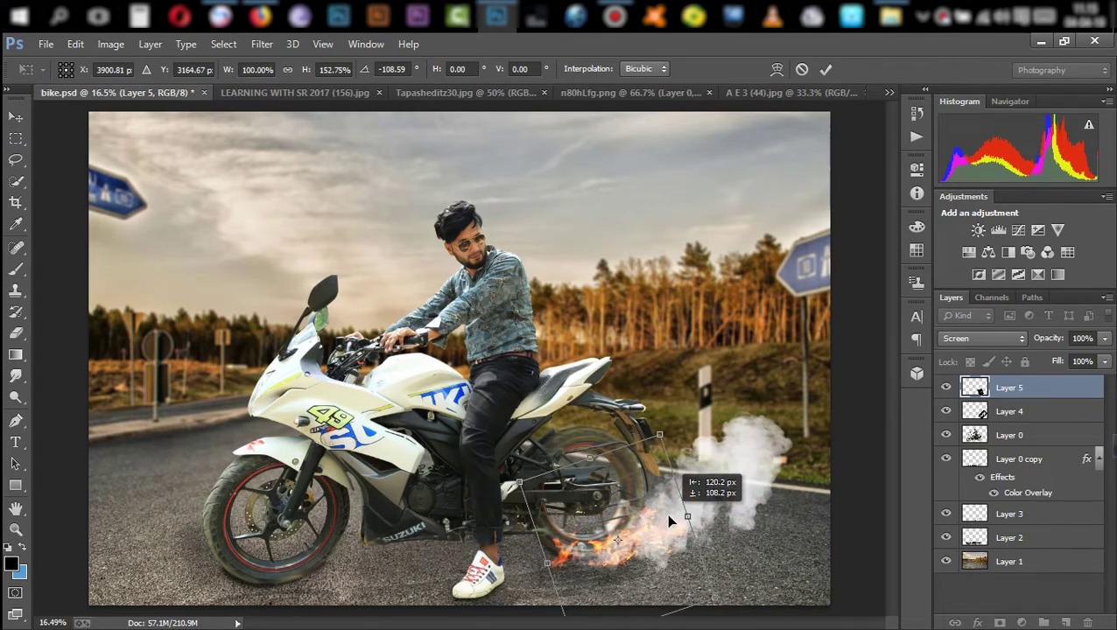
left_click(692, 377, "ctrl+alt")
left_click_drag(648, 379, 701, 379)
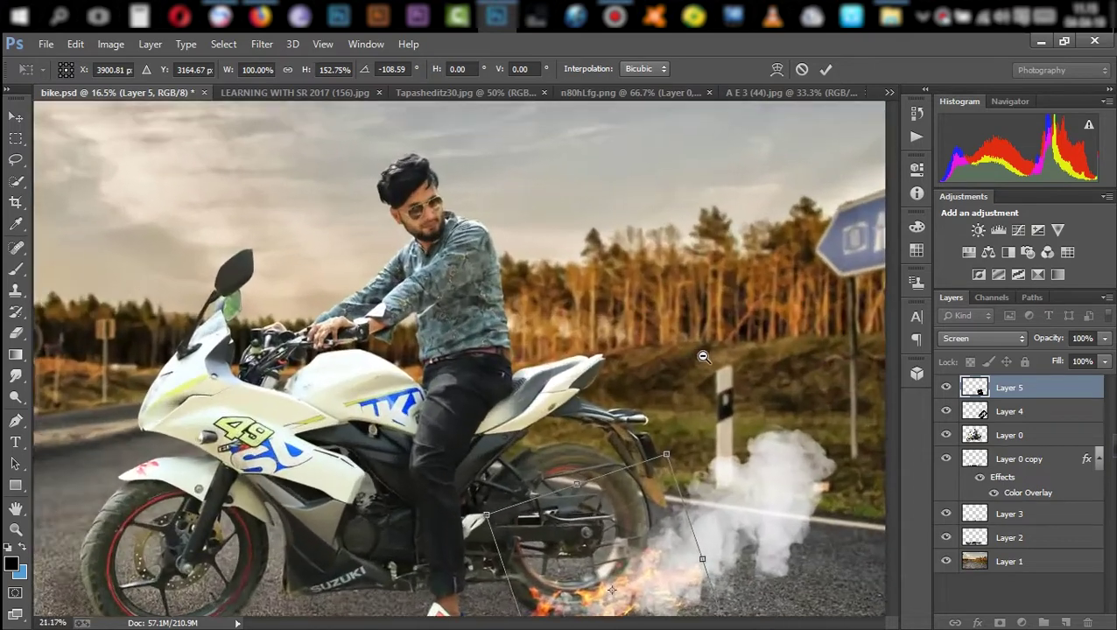
left_click(825, 69)
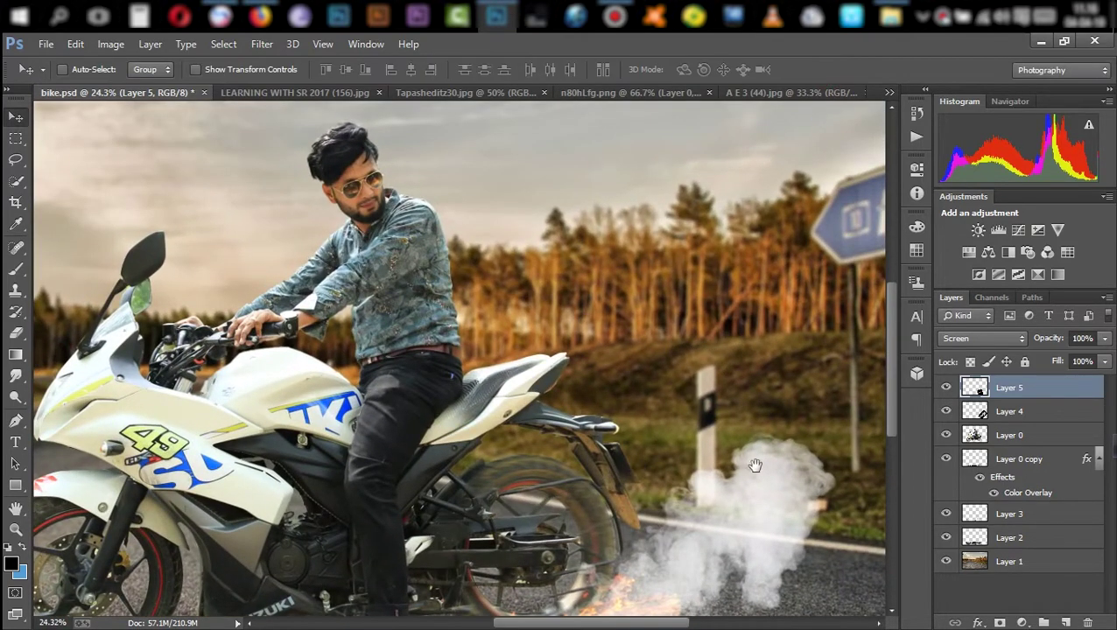
mouse_move(525, 456)
left_mouse_down()
mouse_move(554, 462)
mouse_move(525, 462)
left_mouse_up()
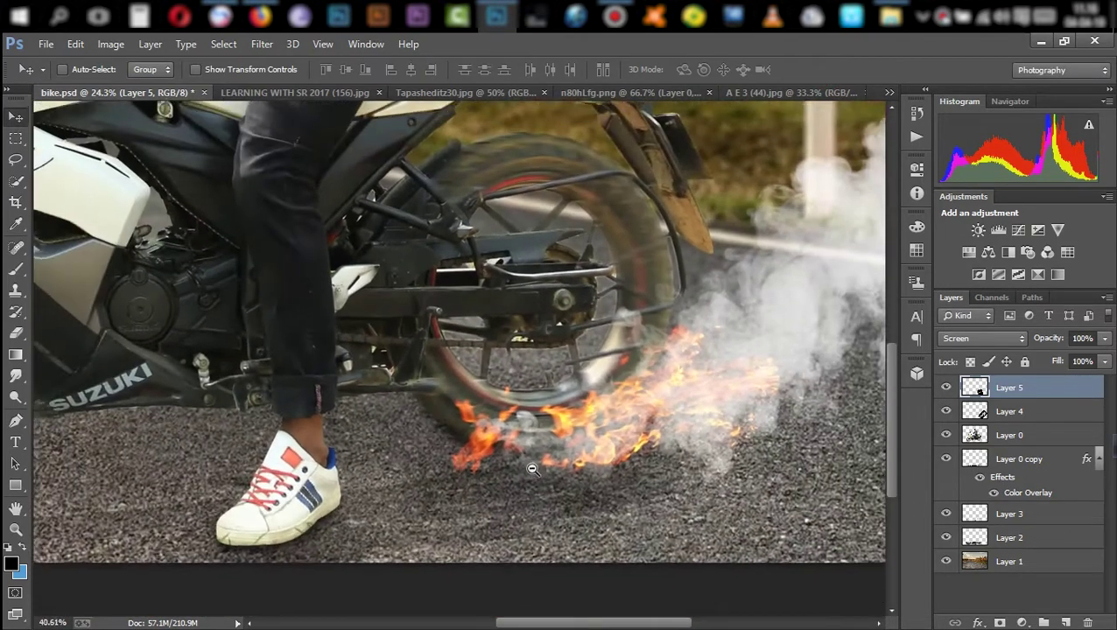
Move the flame layer Layer 5 beneath the smoke layer Layer 4.
left_click_drag(1016, 387, 1012, 421)
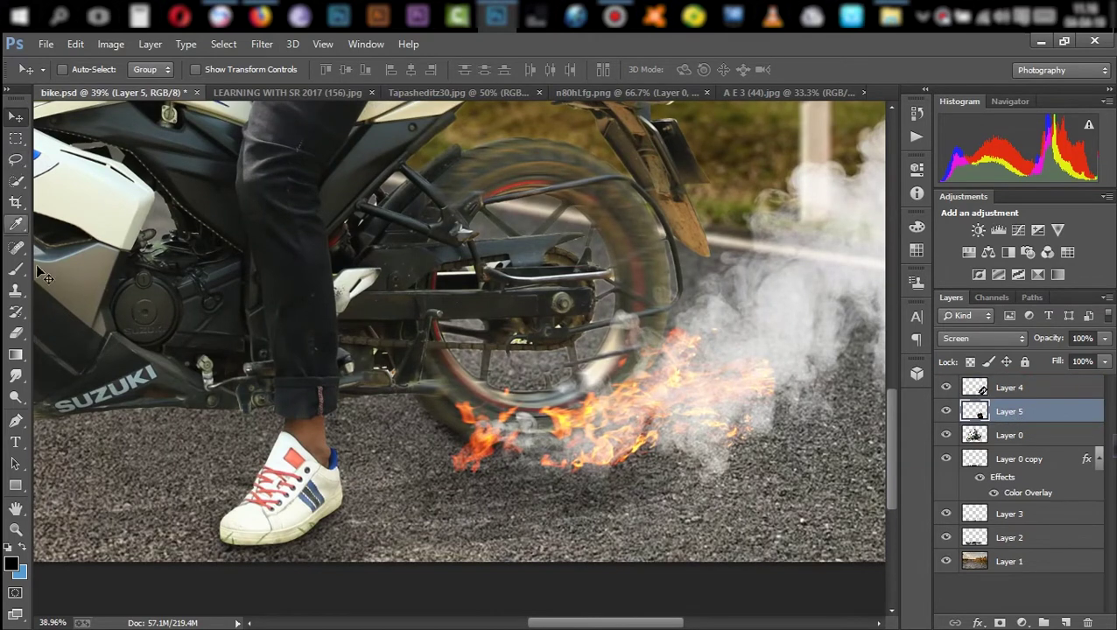
left_click(18, 336)
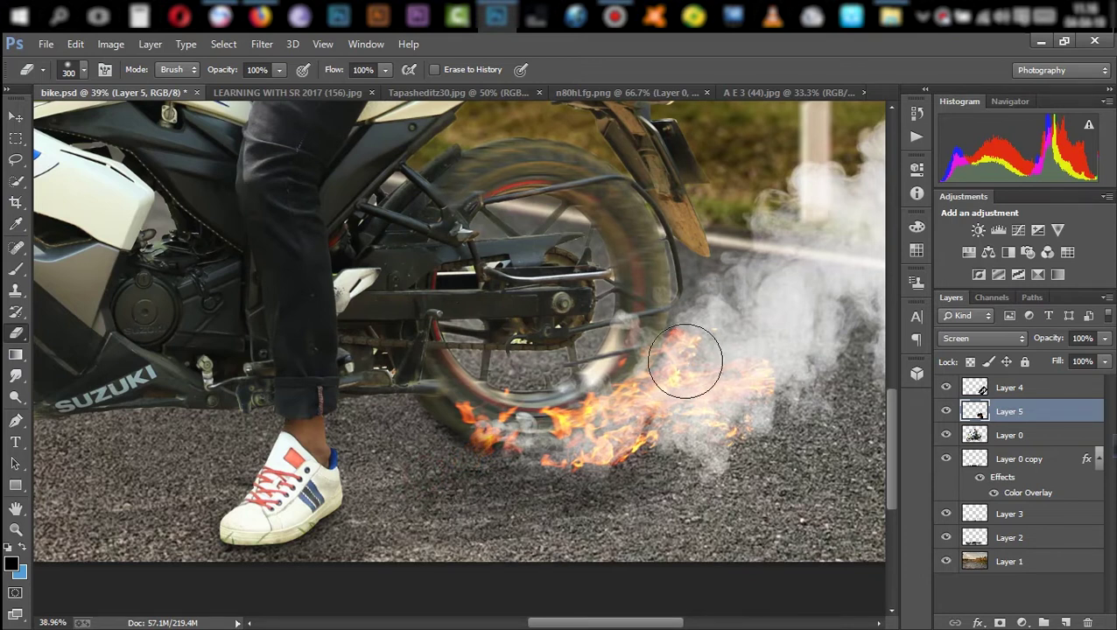
left_click_drag(740, 342, 636, 394)
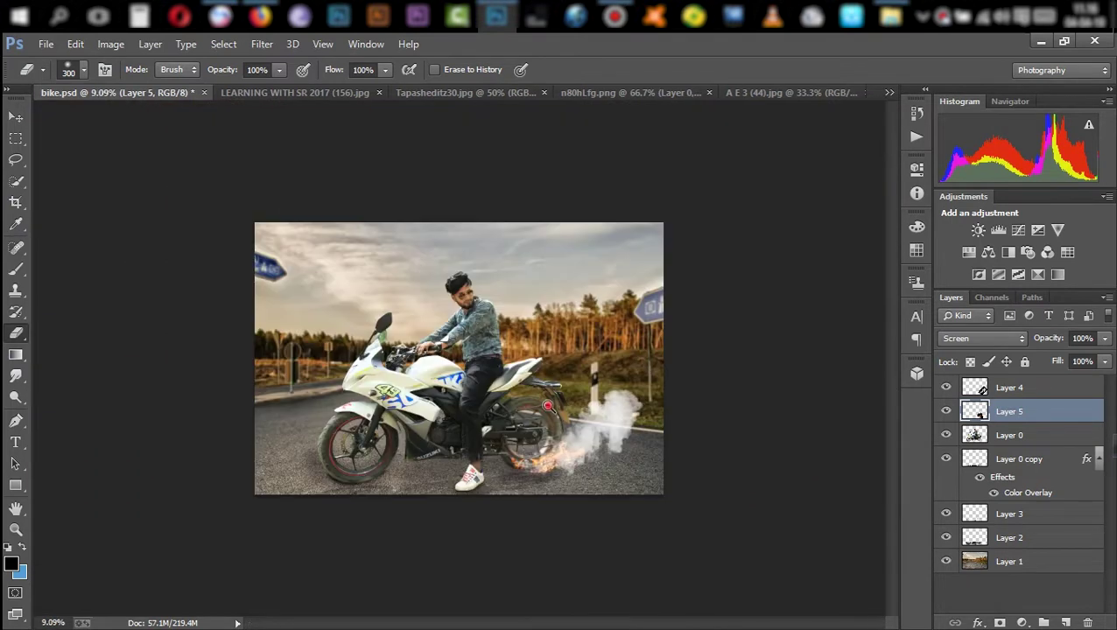
left_click_drag(555, 407, 787, 453)
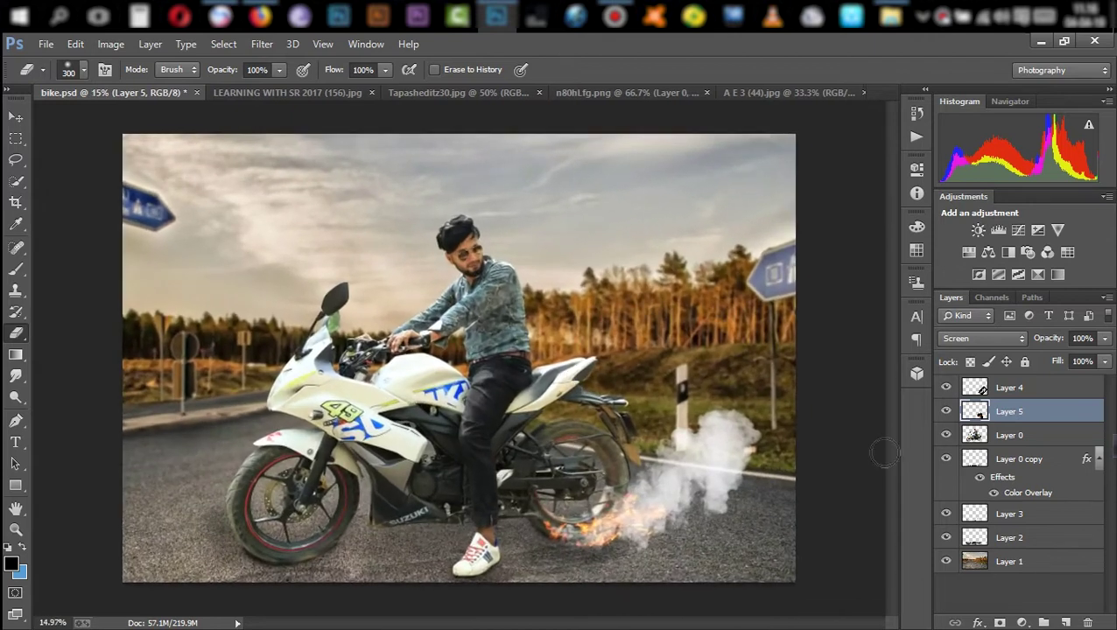
left_click(1015, 390)
Duplicate smoke Layer 4 and shift the copy down over the road.
left_click(946, 388)
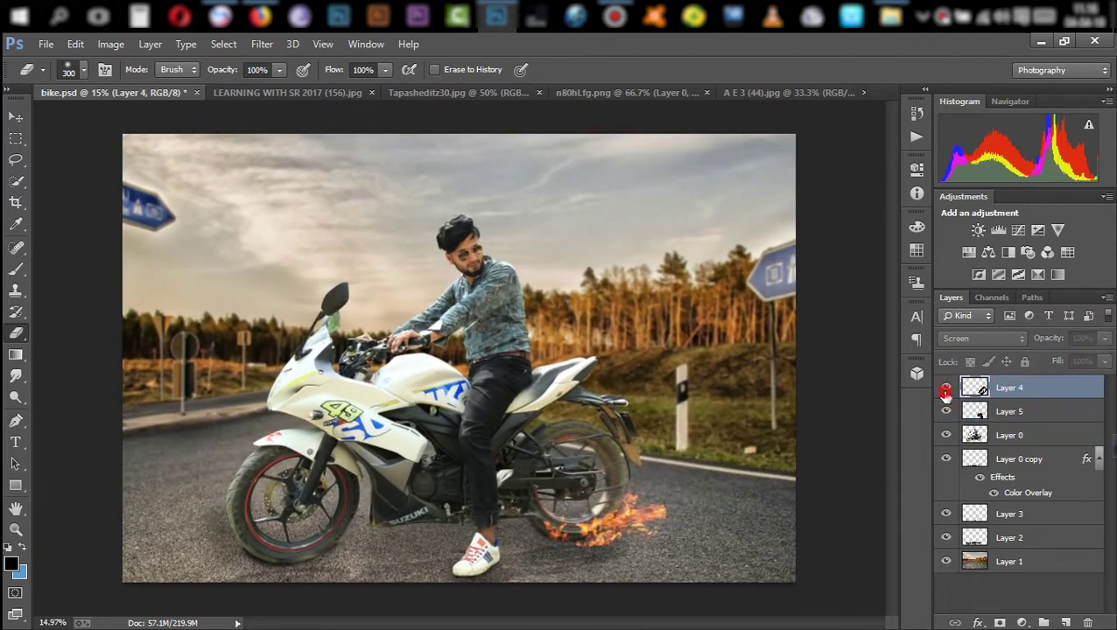
left_click_drag(1030, 437, 1066, 622)
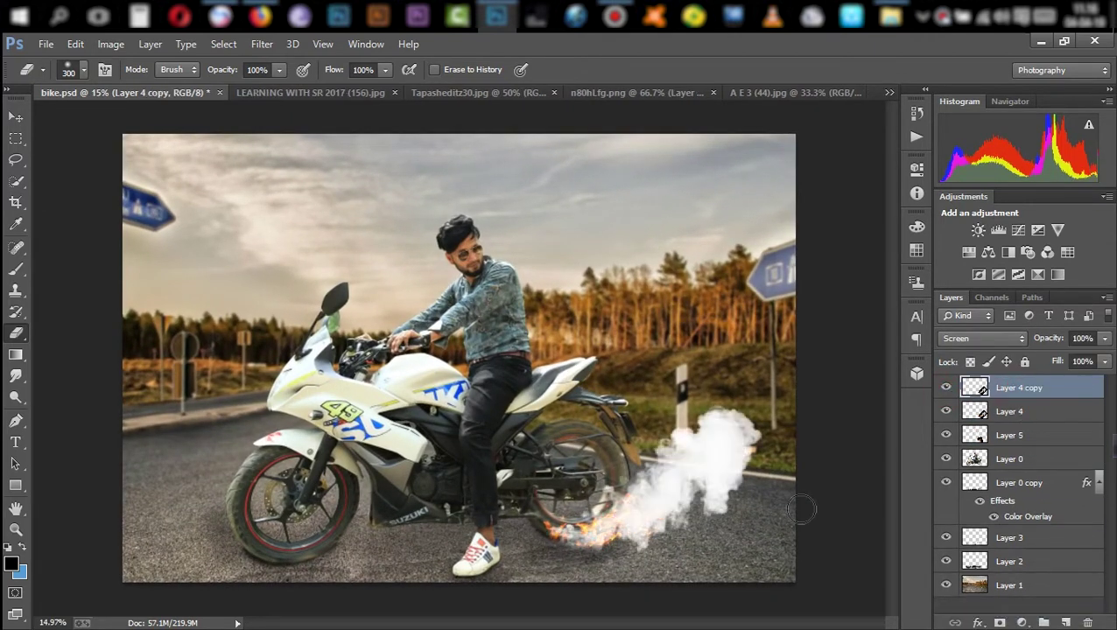
left_click(15, 117)
mouse_move(651, 490)
left_mouse_down()
mouse_move(695, 517)
mouse_move(701, 506)
left_mouse_up()
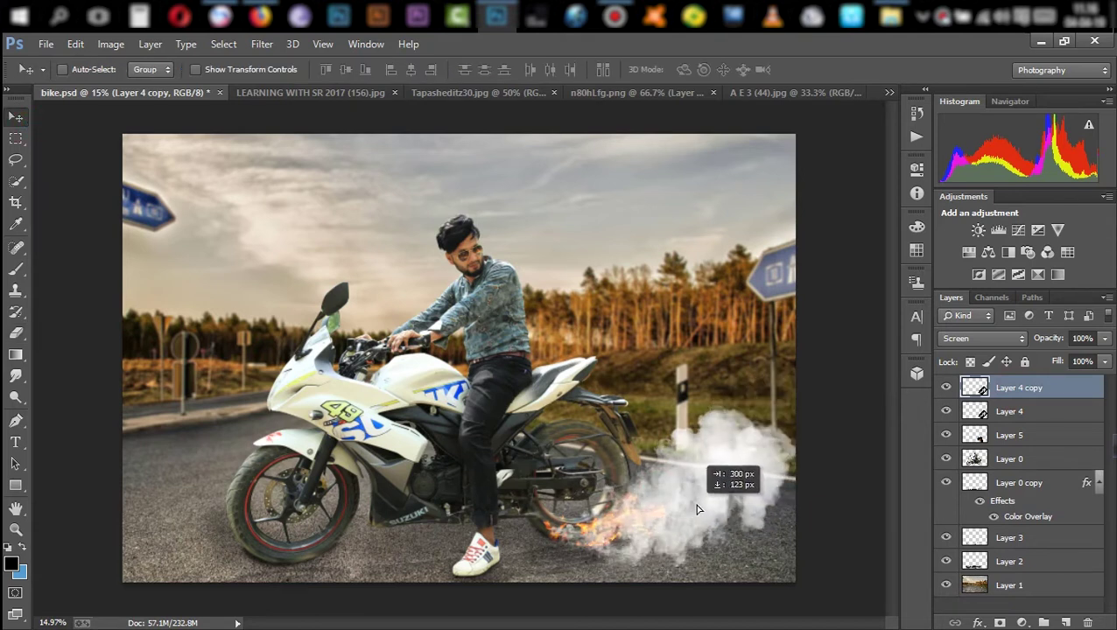
mouse_move(709, 508)
left_mouse_down()
mouse_move(728, 487)
mouse_move(598, 538)
left_mouse_up()
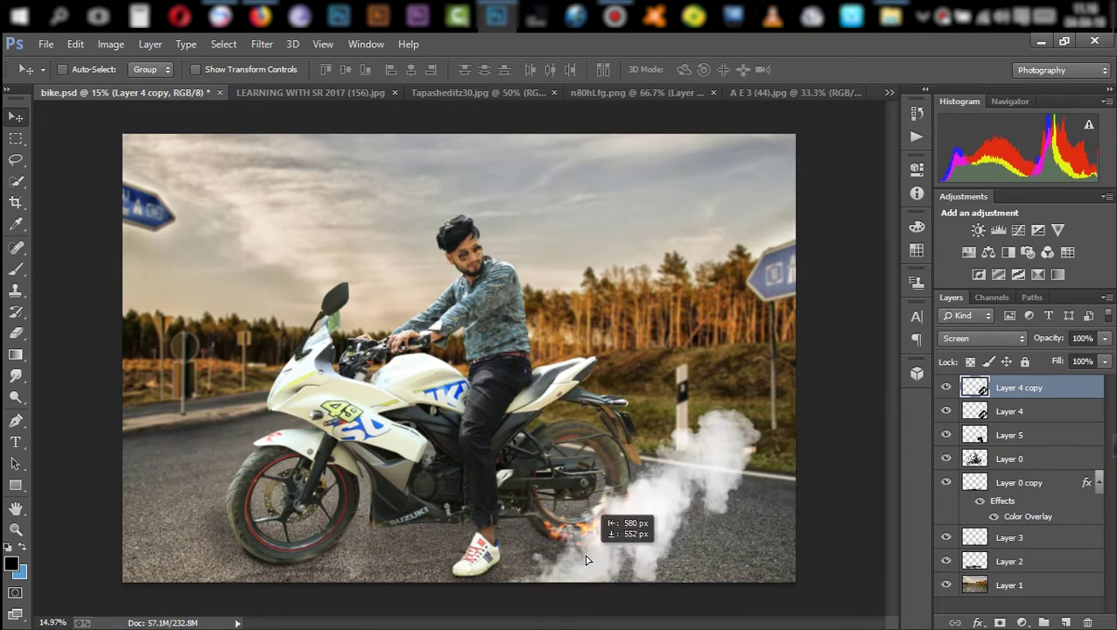
Rotate and stretch Layer 4 copy around the wheel, raising its opacity to 75%.
key("ctrl+t")
left_click_drag(726, 377, 615, 408)
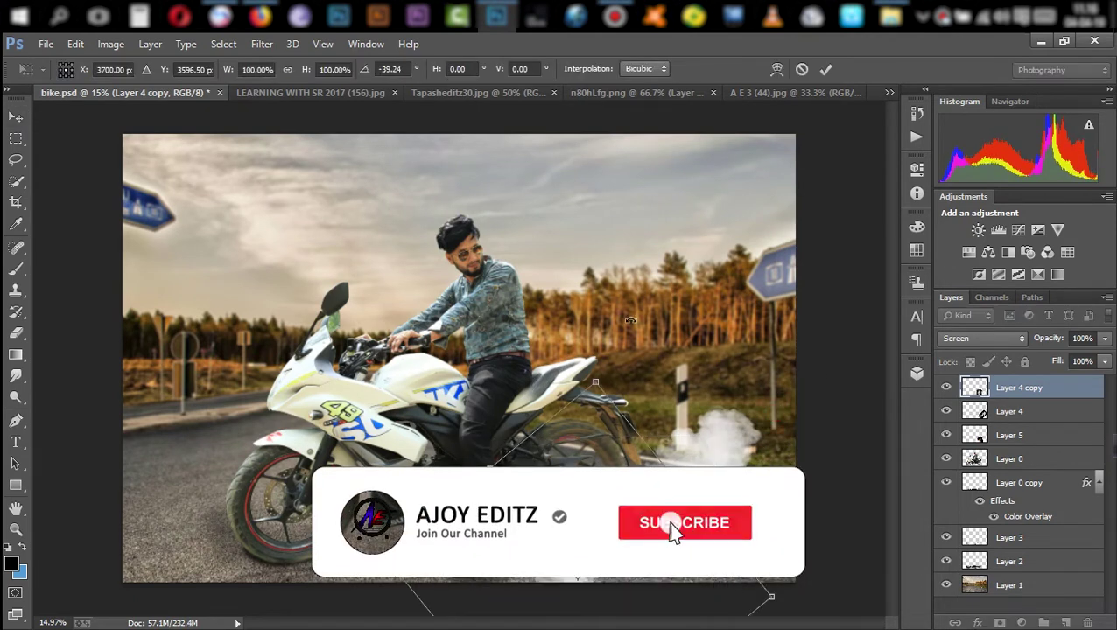
left_click_drag(683, 489, 776, 415)
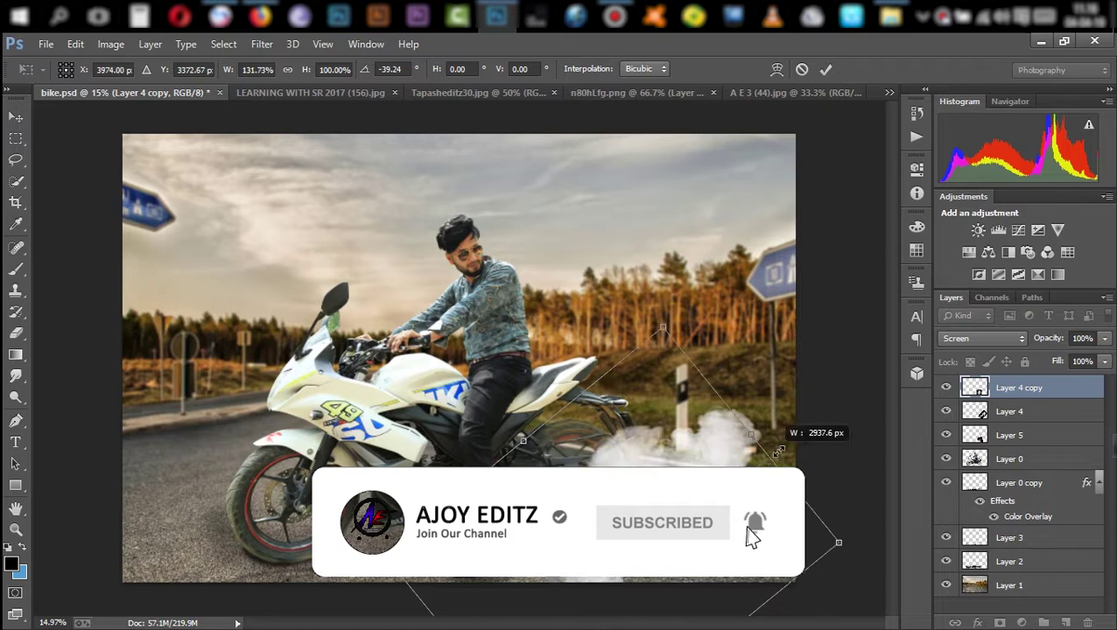
left_click_drag(535, 431, 449, 327)
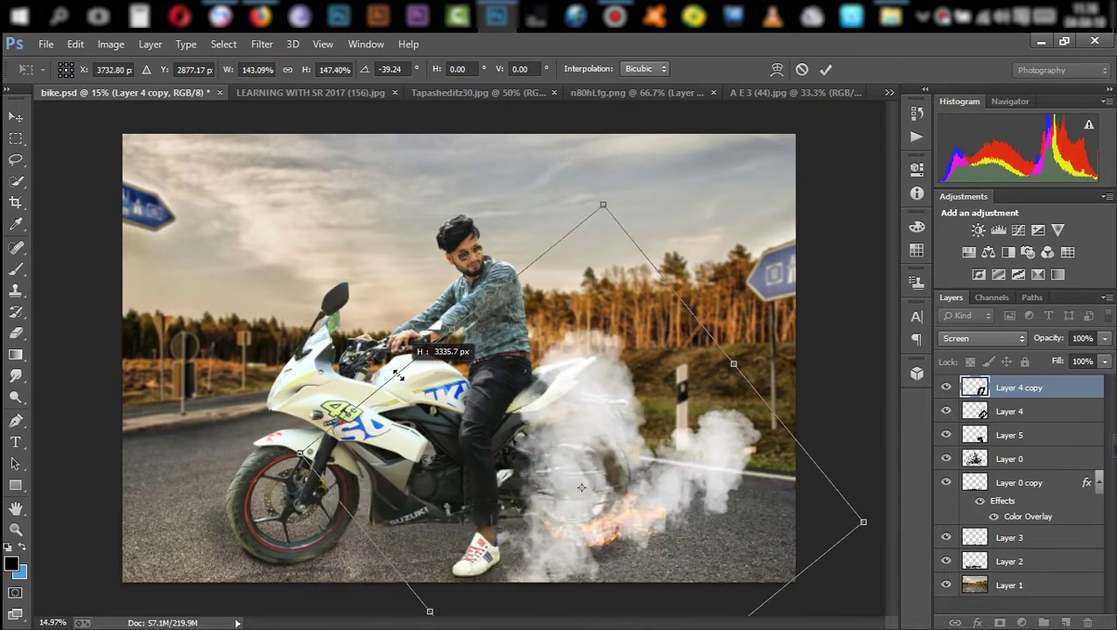
left_click_drag(731, 364, 732, 413)
left_click_drag(676, 203, 743, 442)
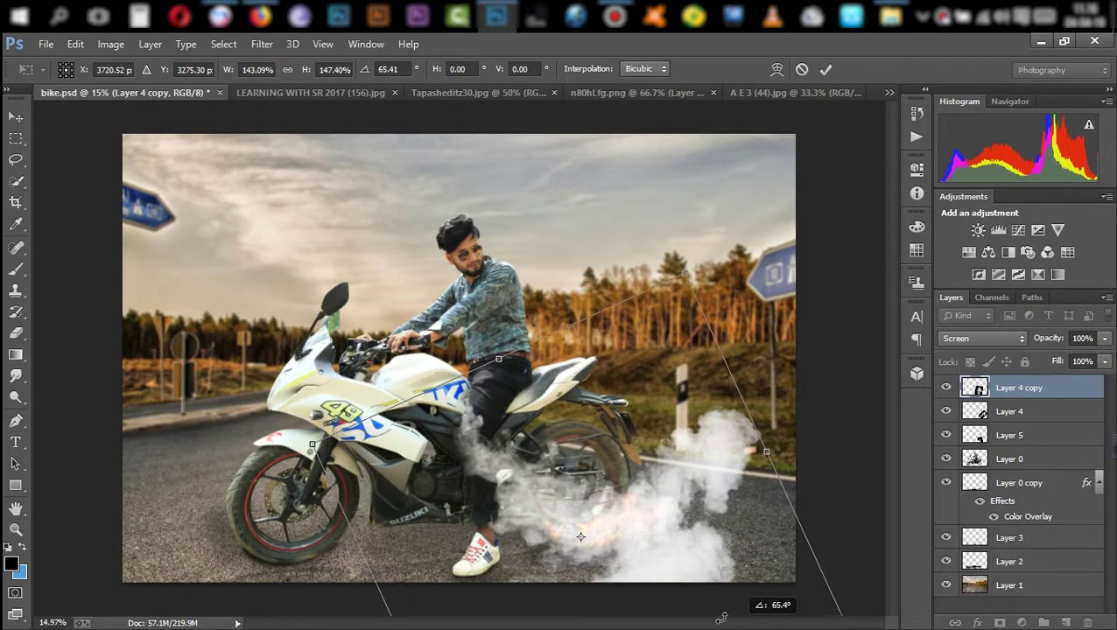
left_click_drag(717, 480, 730, 429)
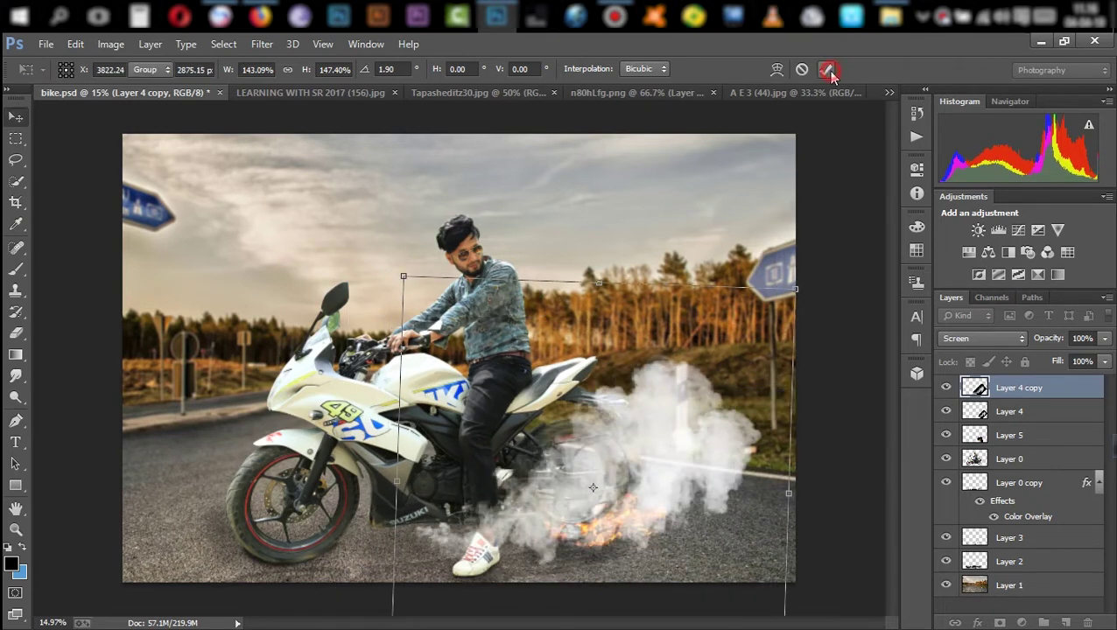
mouse_move(1027, 340)
left_mouse_down()
mouse_move(1007, 338)
mouse_move(1035, 332)
left_mouse_up()
Rescale Layer 4 copy onto the rear wheel and lower its fill to 42%.
key("ctrl+t")
mouse_move(395, 286)
left_mouse_down()
mouse_move(249, 167)
mouse_move(267, 125)
mouse_move(339, 171)
mouse_move(204, 169)
left_mouse_up()
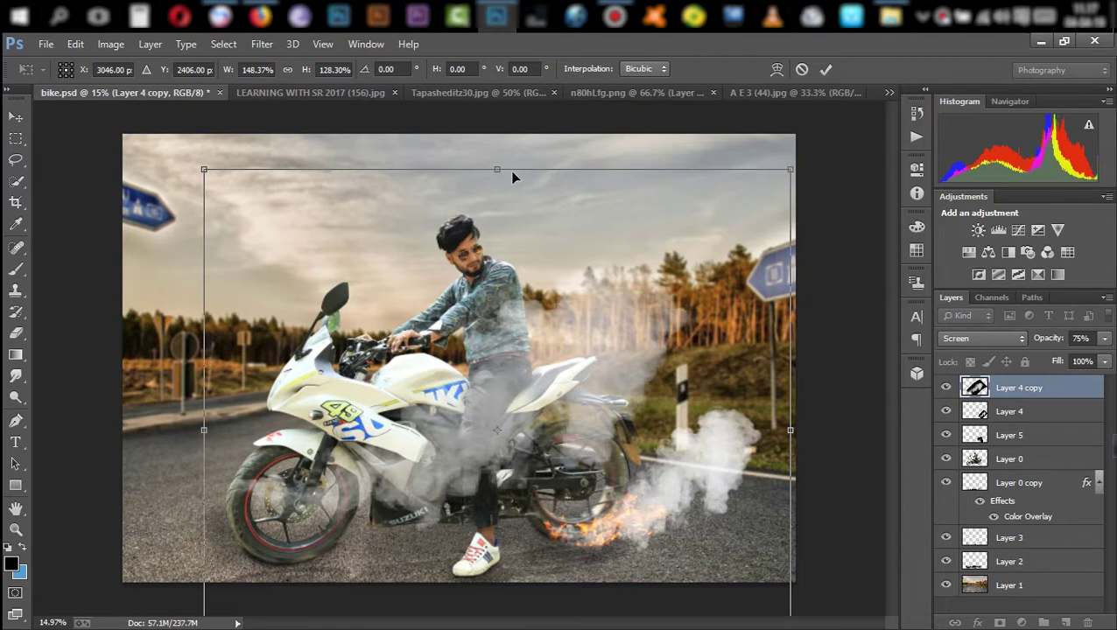
left_click_drag(798, 165, 753, 180)
left_click_drag(677, 299, 769, 439)
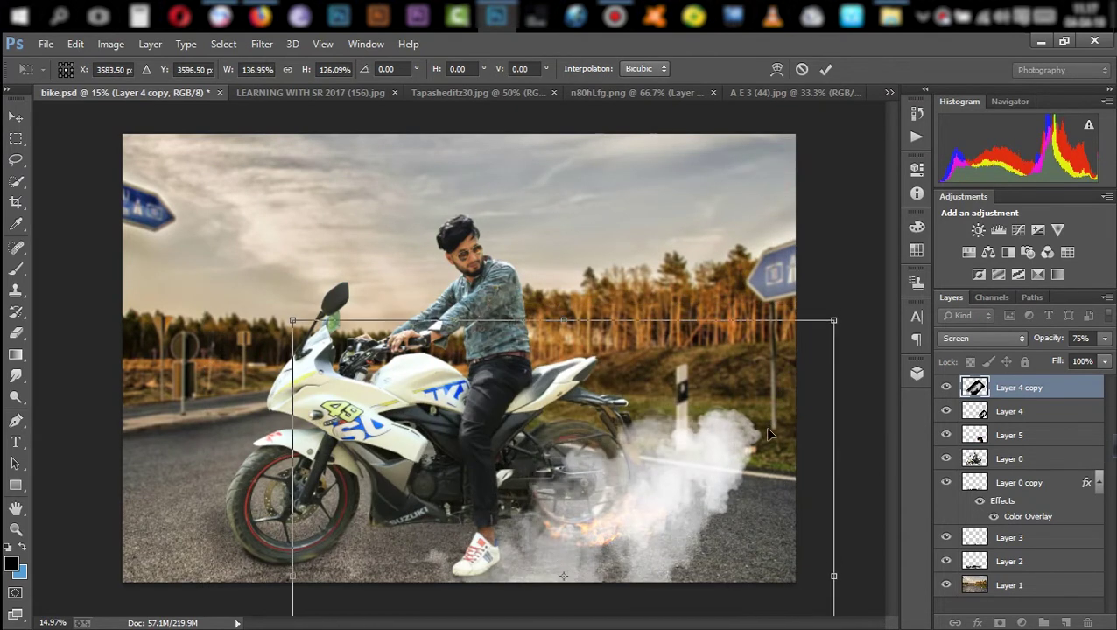
left_click(829, 69)
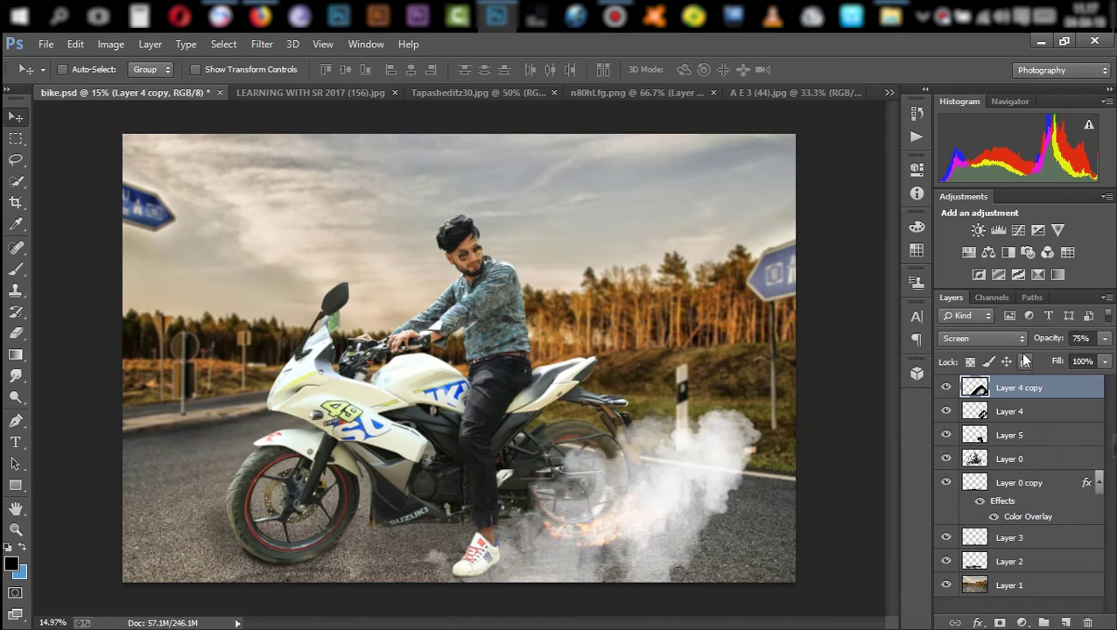
left_click_drag(1010, 368, 996, 368)
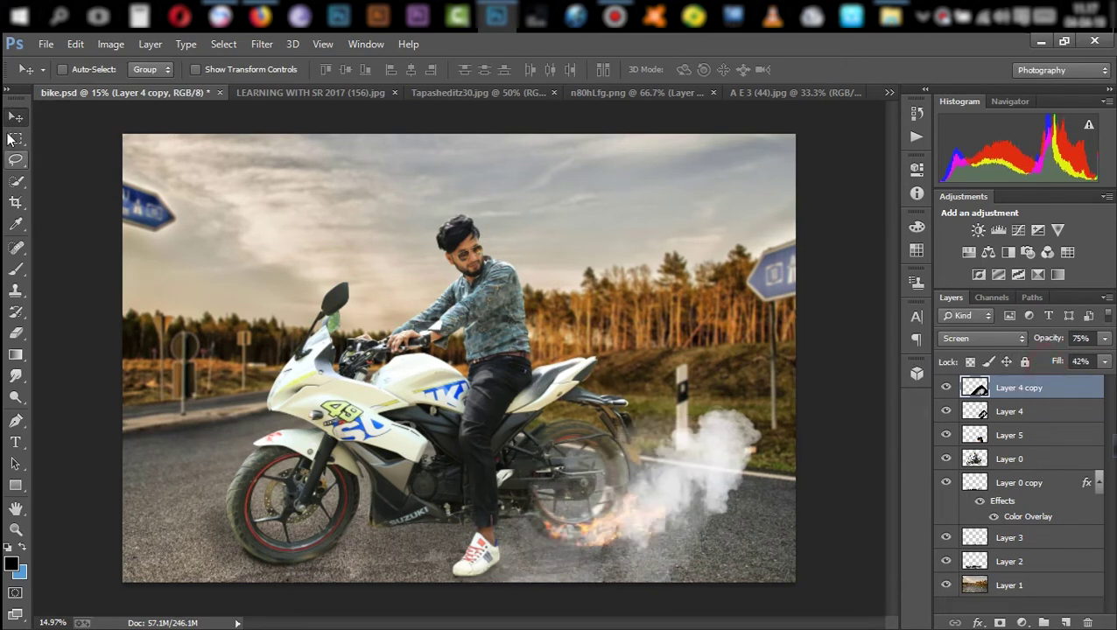
mouse_move(610, 524)
left_mouse_down()
mouse_move(688, 549)
mouse_move(574, 569)
mouse_move(613, 473)
mouse_move(643, 437)
left_mouse_up()
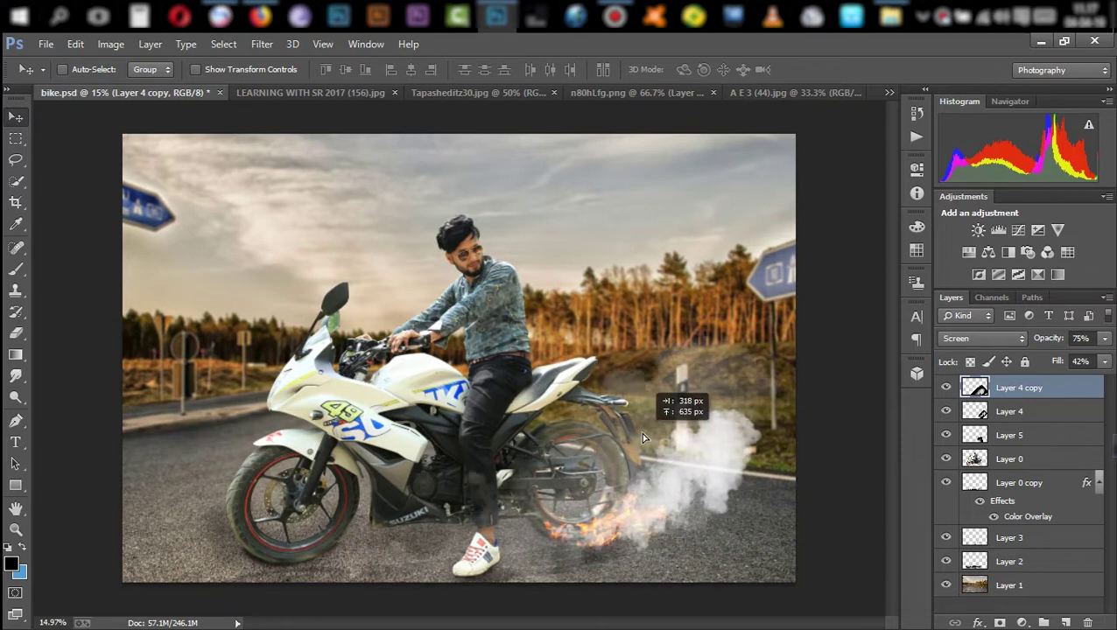
mouse_move(604, 359)
left_mouse_down()
mouse_move(512, 359)
mouse_move(569, 359)
left_mouse_up()
mouse_move(560, 479)
left_mouse_down()
mouse_move(608, 480)
mouse_move(572, 486)
left_mouse_up()
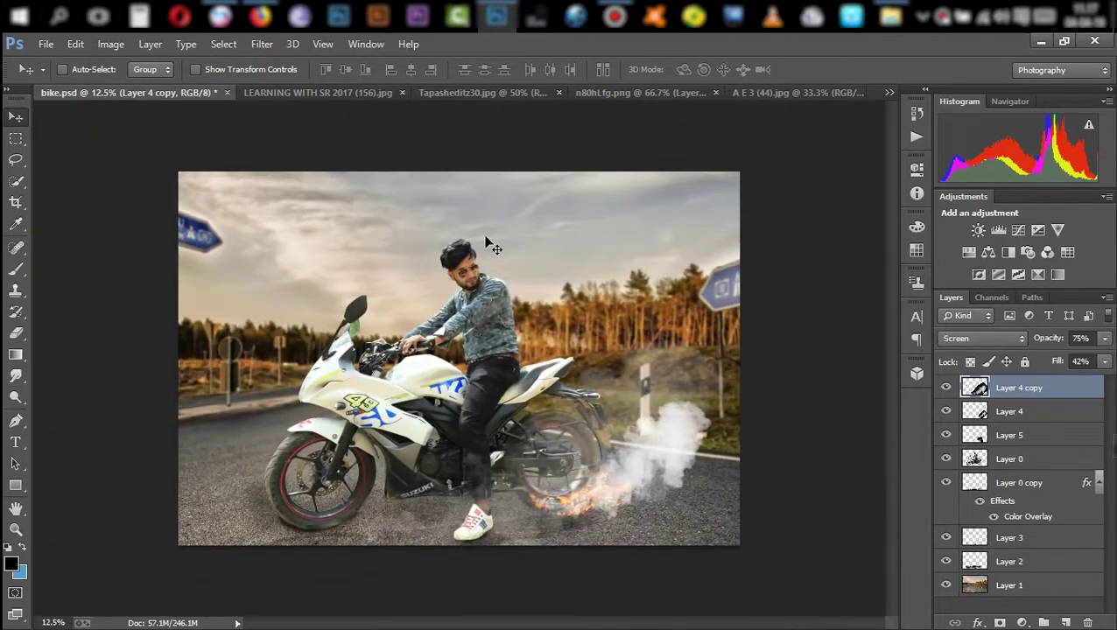
left_click(320, 93)
Add the Tapasheditz30.jpg smoke to bike.psd as Layer 6 in Screen mode over the wheel.
left_click(455, 93)
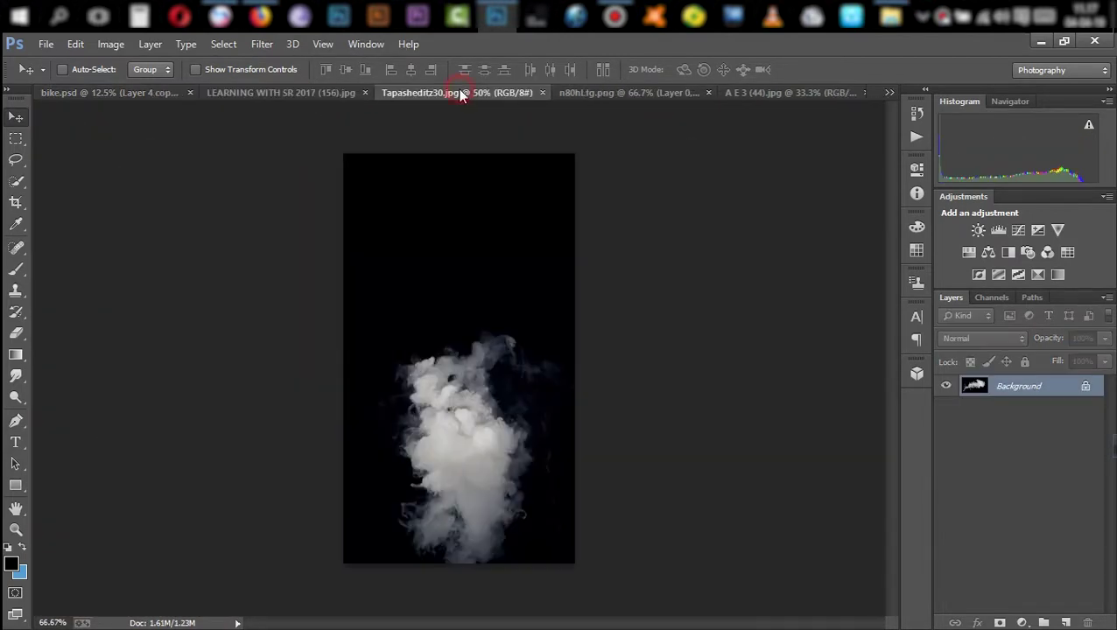
left_click_drag(441, 419, 547, 436)
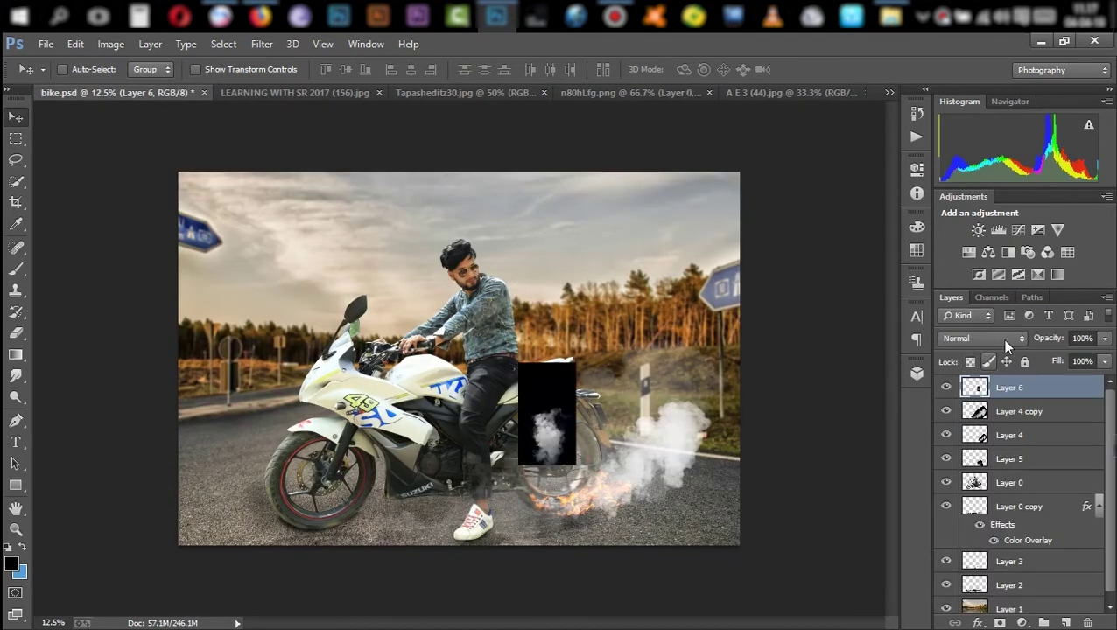
left_click(1025, 339)
left_click(964, 140)
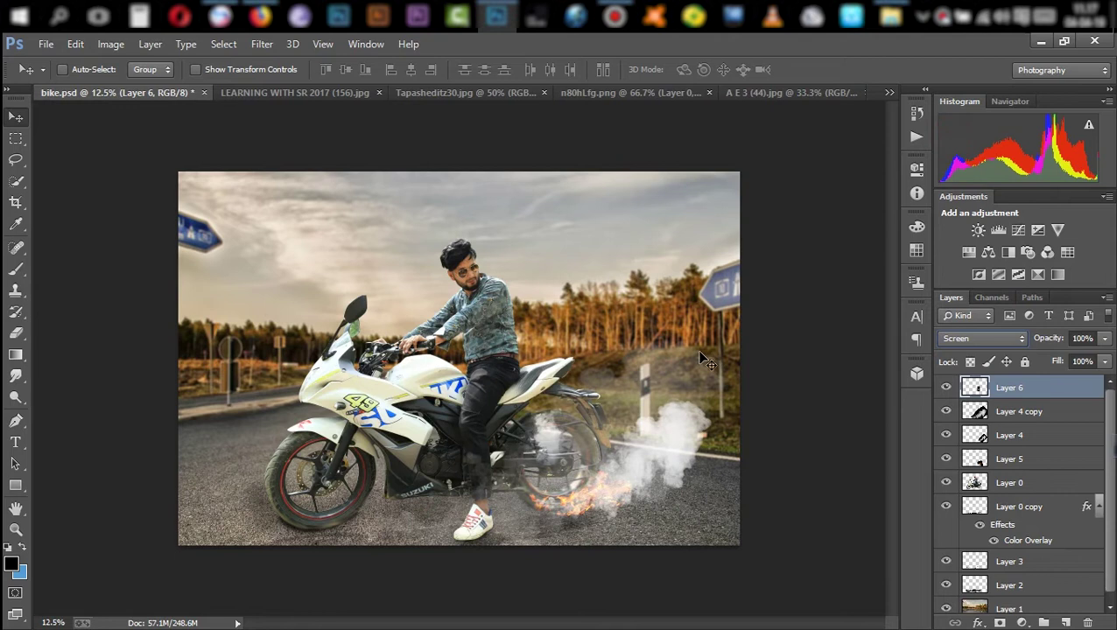
mouse_move(565, 462)
left_mouse_down()
mouse_move(568, 403)
mouse_move(578, 456)
mouse_move(570, 495)
left_mouse_up()
Enlarge the Layer 6 smoke over the rear wheel.
key("ctrl+t")
left_click_drag(598, 412, 657, 253)
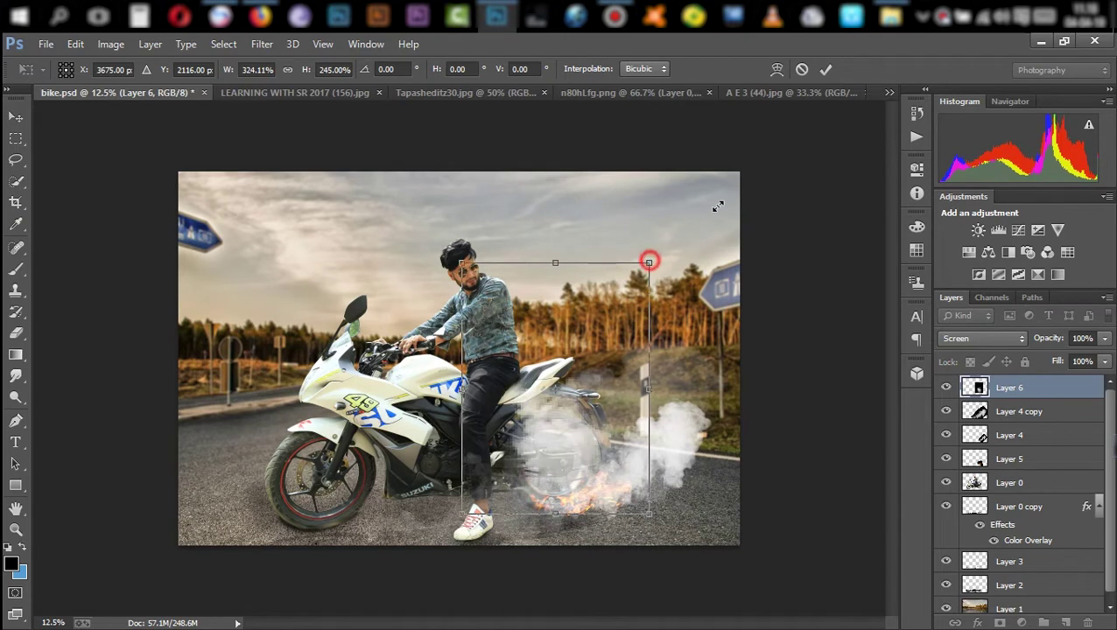
left_click_drag(718, 205, 754, 169)
mouse_move(697, 274)
left_mouse_down()
mouse_move(639, 233)
mouse_move(655, 267)
left_mouse_up()
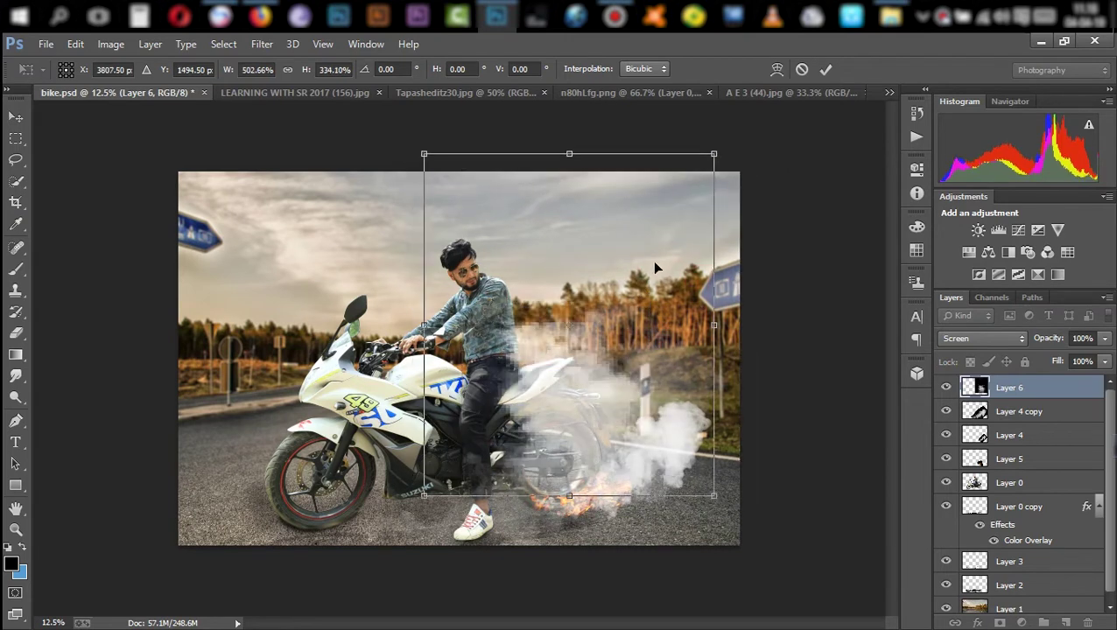
left_click(827, 70)
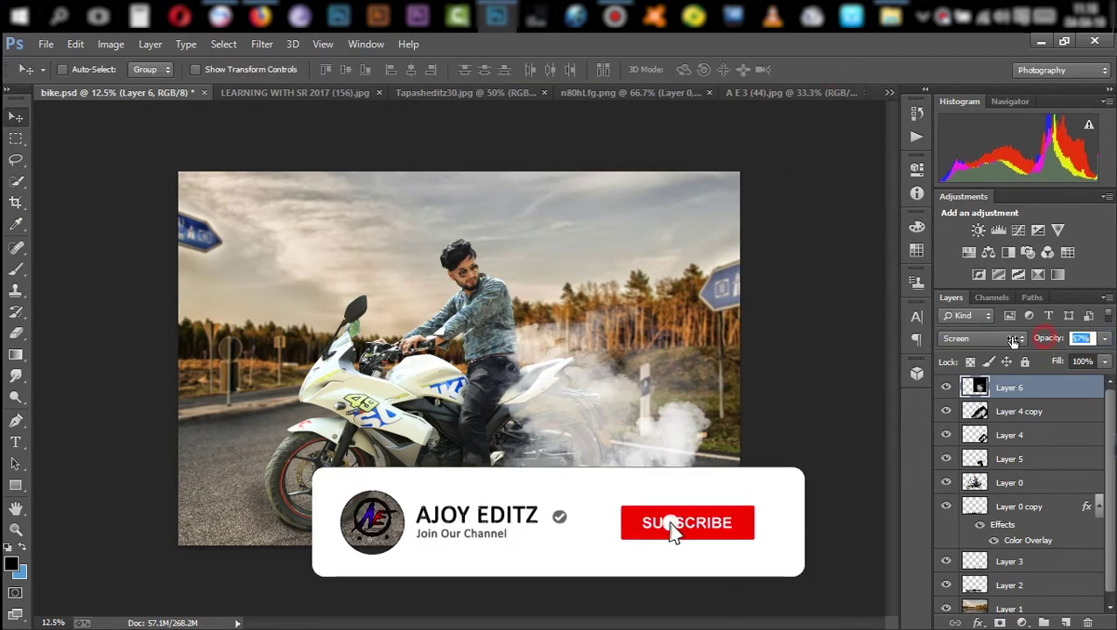
Set Layer 6's opacity to 65%.
left_click_drag(1014, 341, 1018, 338)
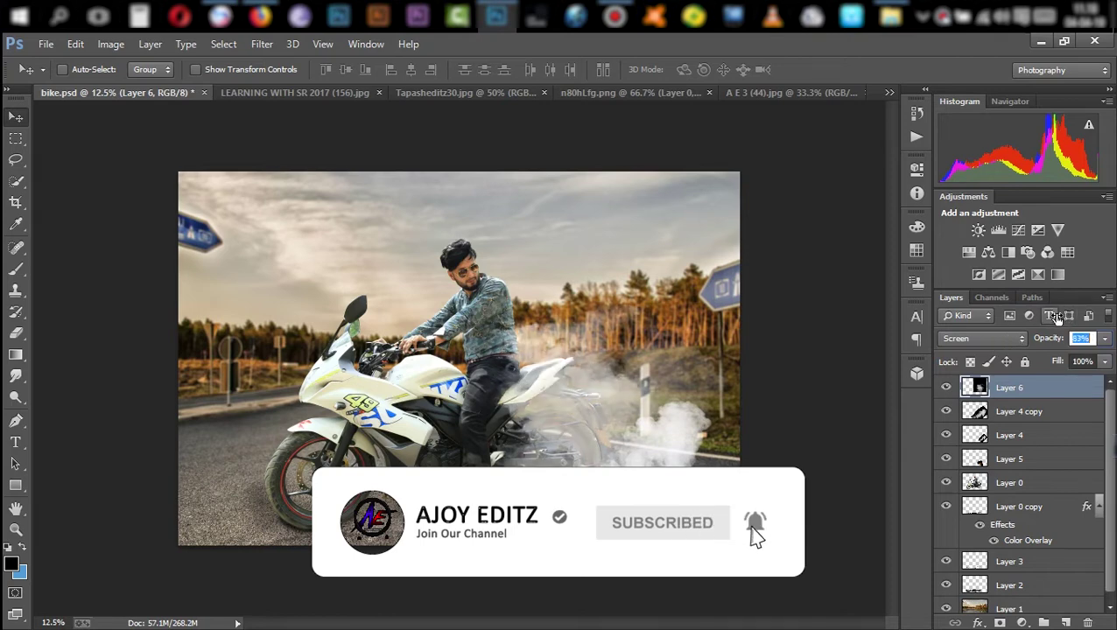
type("65")
key("Return")
scroll(569, 424, "down", 1)
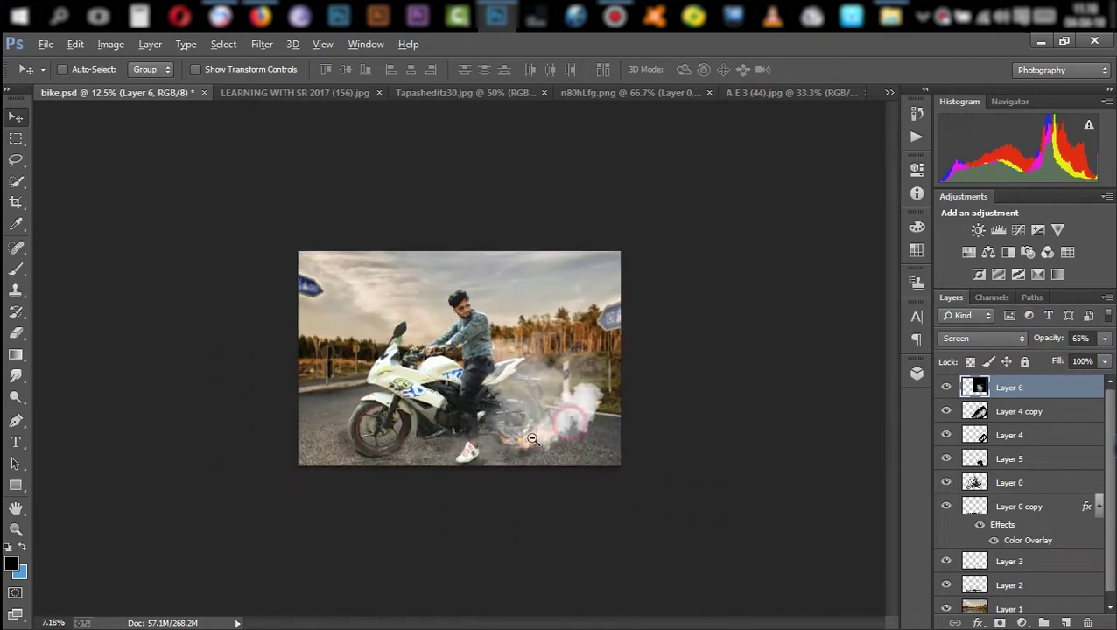
Nudge the smoke up and to the right with the Move tool.
scroll(613, 414, "up", 2)
scroll(617, 412, "up", 2)
scroll(622, 412, "up", 1)
scroll(623, 412, "down", 3)
scroll(569, 429, "down", 2)
scroll(525, 442, "down", 1)
scroll(588, 445, "up", 3)
scroll(588, 445, "up", 1)
left_click_drag(587, 434, 652, 371)
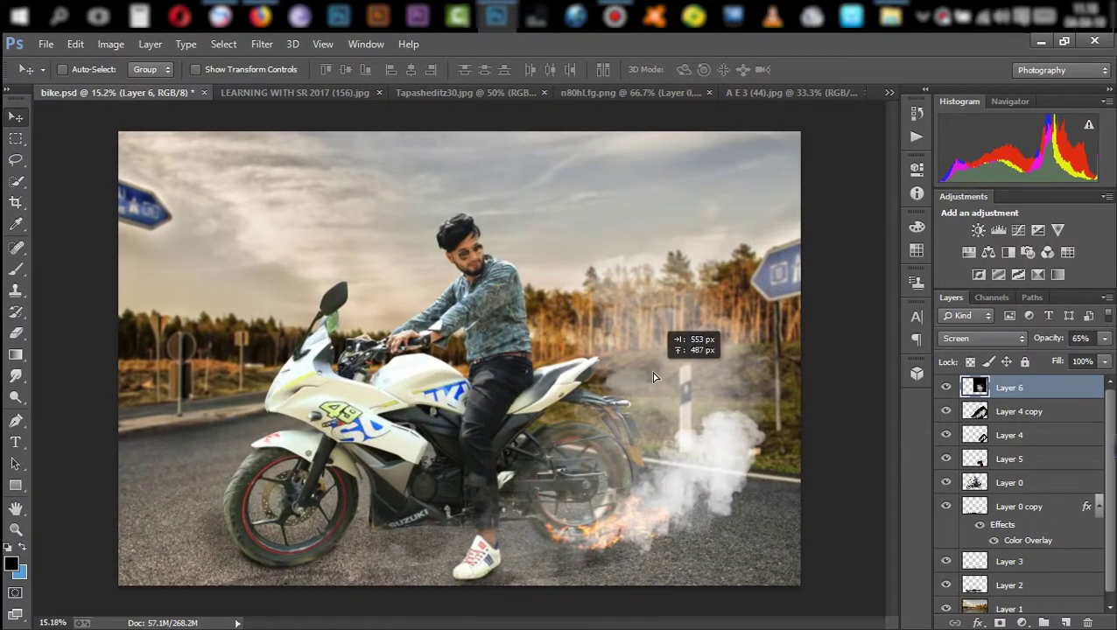
Move Layer 6 below Layer 3, between Layer 3 and Layer 2.
scroll(550, 466, "down", 3)
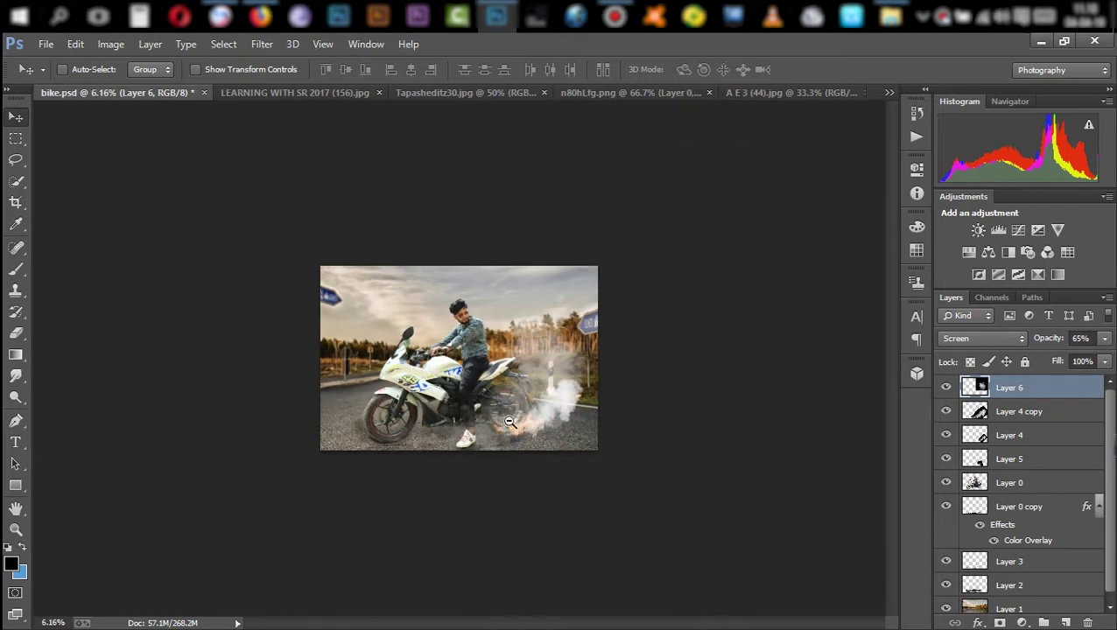
scroll(513, 421, "up", 3)
mouse_move(1020, 421)
left_mouse_down()
mouse_move(1057, 560)
mouse_move(1039, 591)
left_mouse_up()
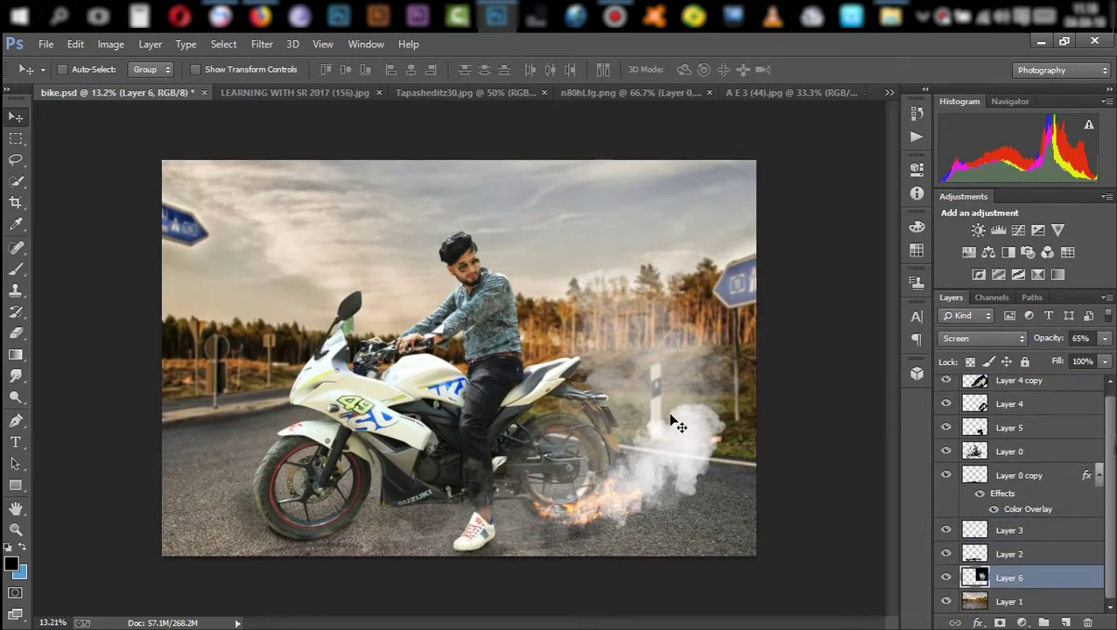
Flatten all layers into a single layer.
scroll(624, 428, "up", 2)
scroll(576, 475, "down", 5)
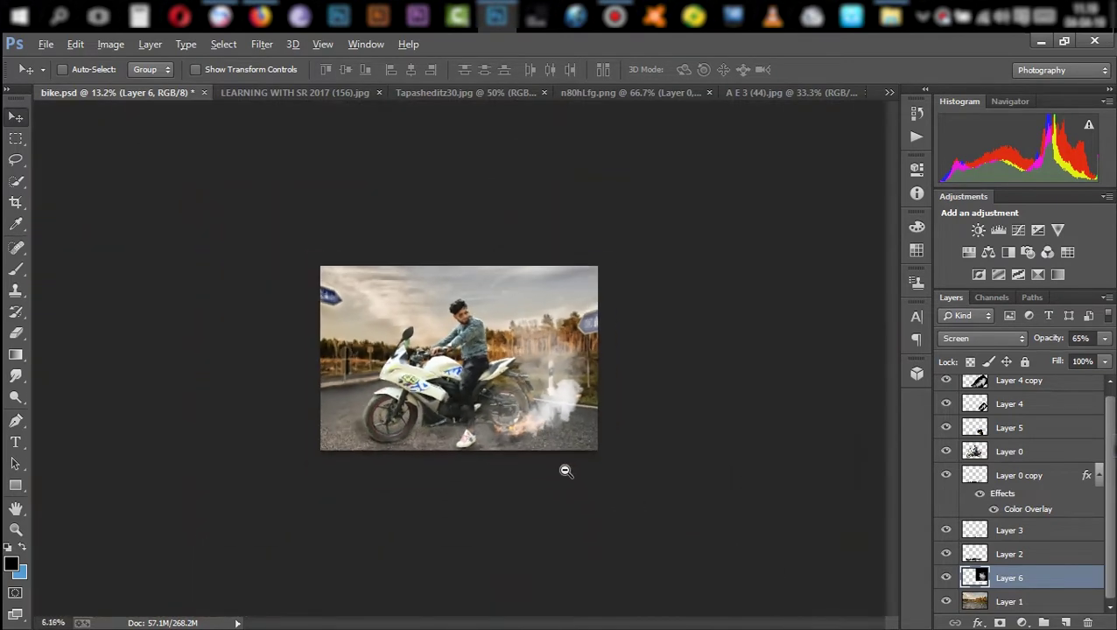
scroll(576, 474, "up", 1)
right_click(1058, 578)
left_click(844, 462)
Open Camera Raw on the flattened image with Ctrl+Shift+A.
scroll(530, 372, "up", 3)
scroll(529, 373, "up", 1)
left_click(262, 44)
key("Escape")
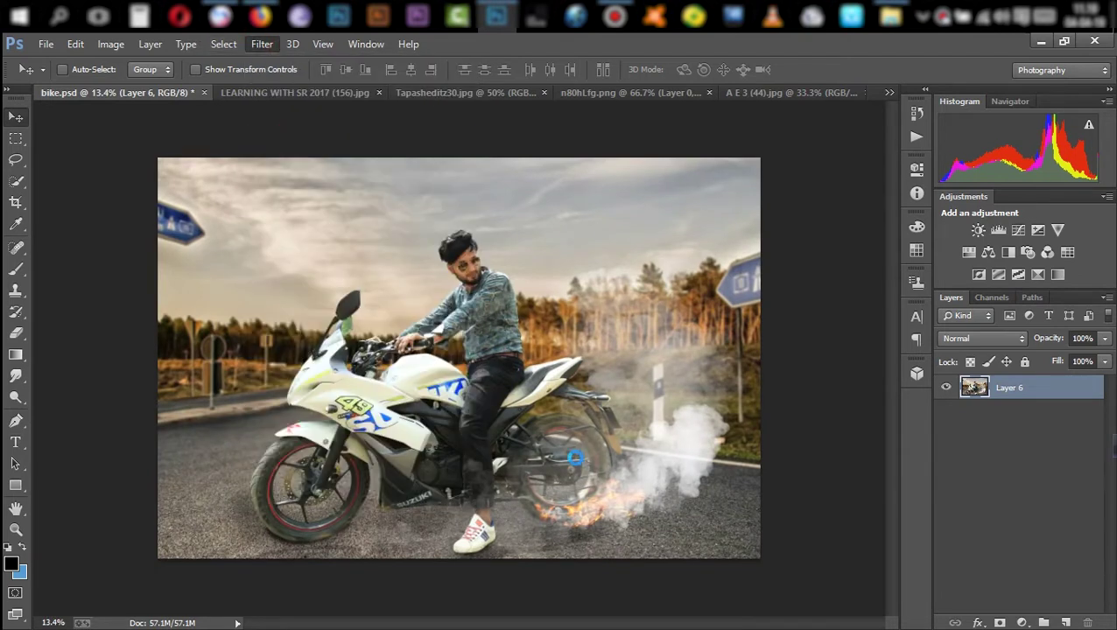
key("ctrl+shift+a")
Set Temperature +6 and Exposure +0.10, raise contrast, and adjust luminance noise reduction.
left_click_drag(907, 292, 913, 291)
left_click_drag(907, 369, 919, 394)
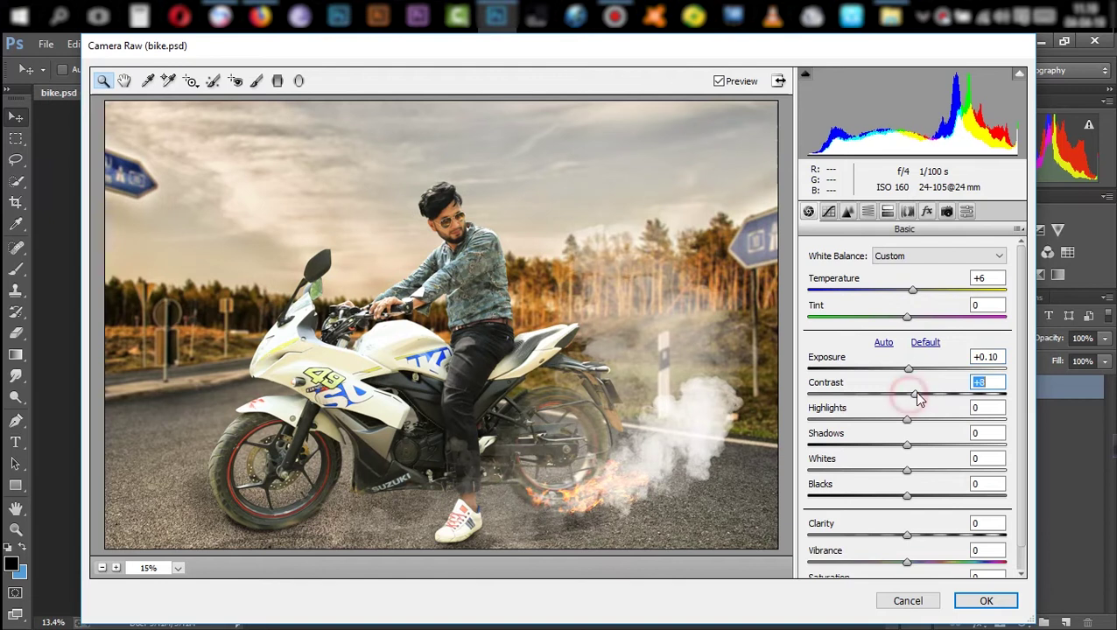
left_click(847, 211)
left_click_drag(811, 418, 863, 418)
Brighten oranges and boost blue and yellow saturation, apply, then launch Color Efex Pro 4.
left_click(868, 211)
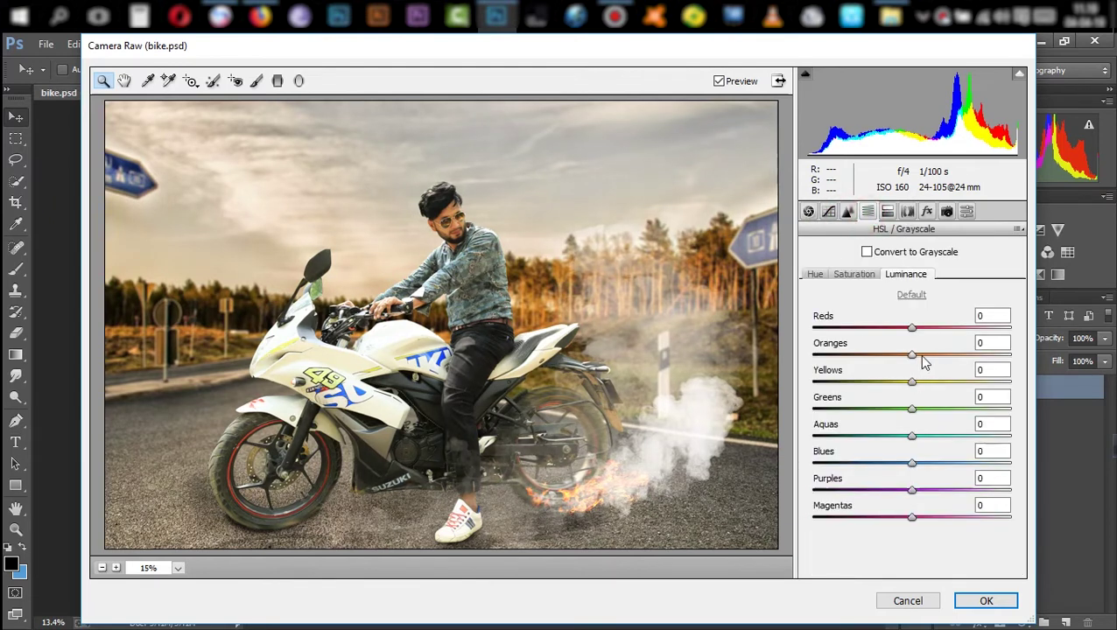
left_click_drag(922, 357, 954, 358)
left_click(853, 274)
left_click_drag(912, 463, 987, 463)
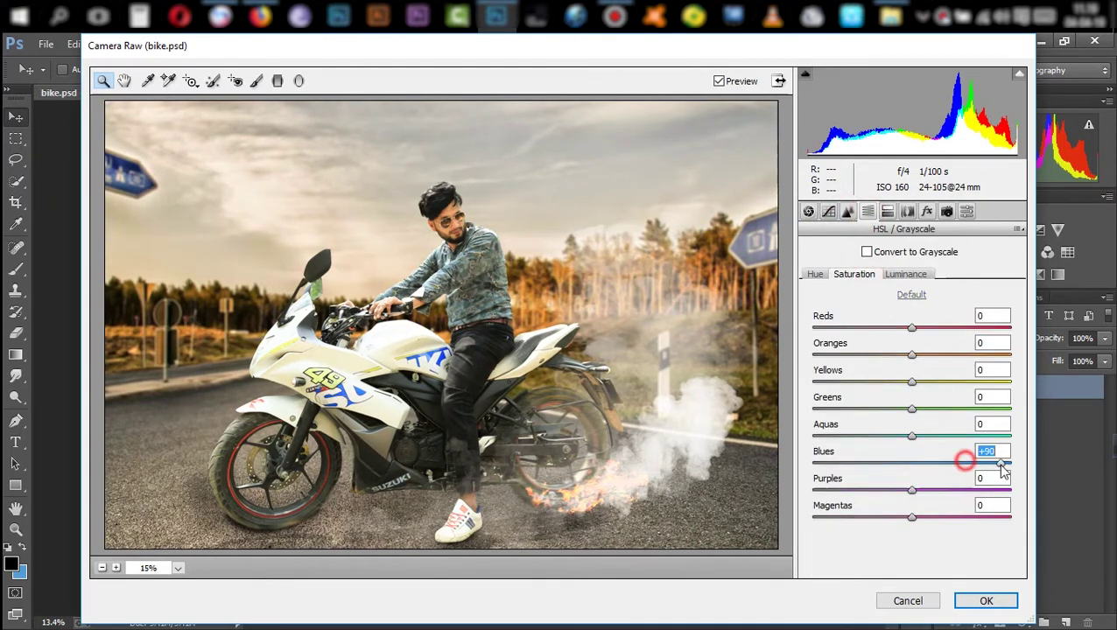
left_click_drag(913, 382, 963, 384)
left_click(977, 598)
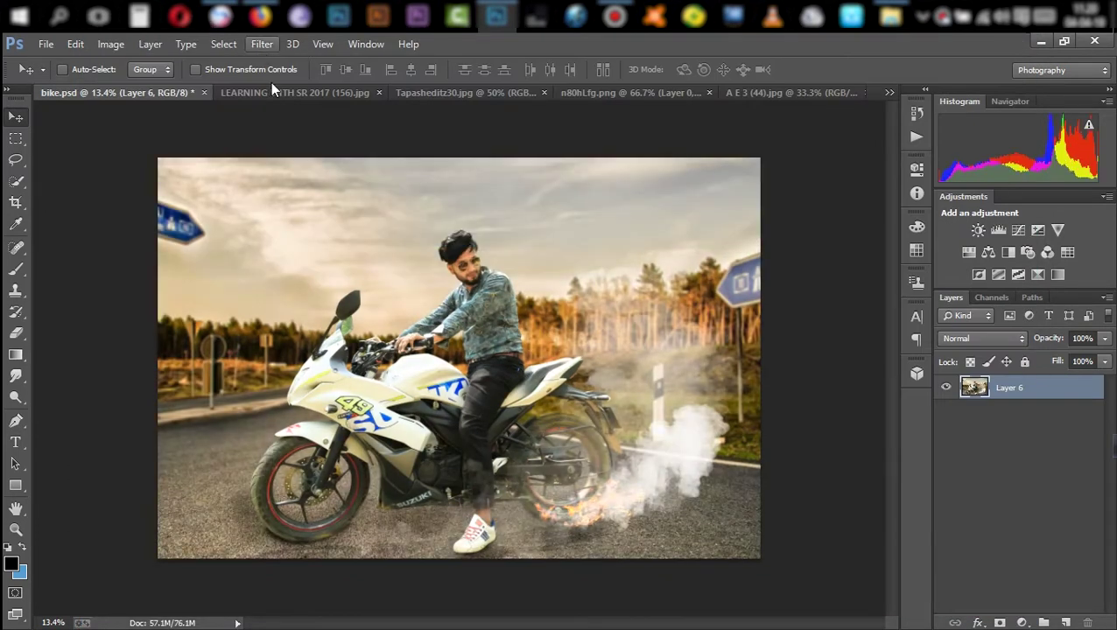
left_click(261, 44)
left_click(503, 464)
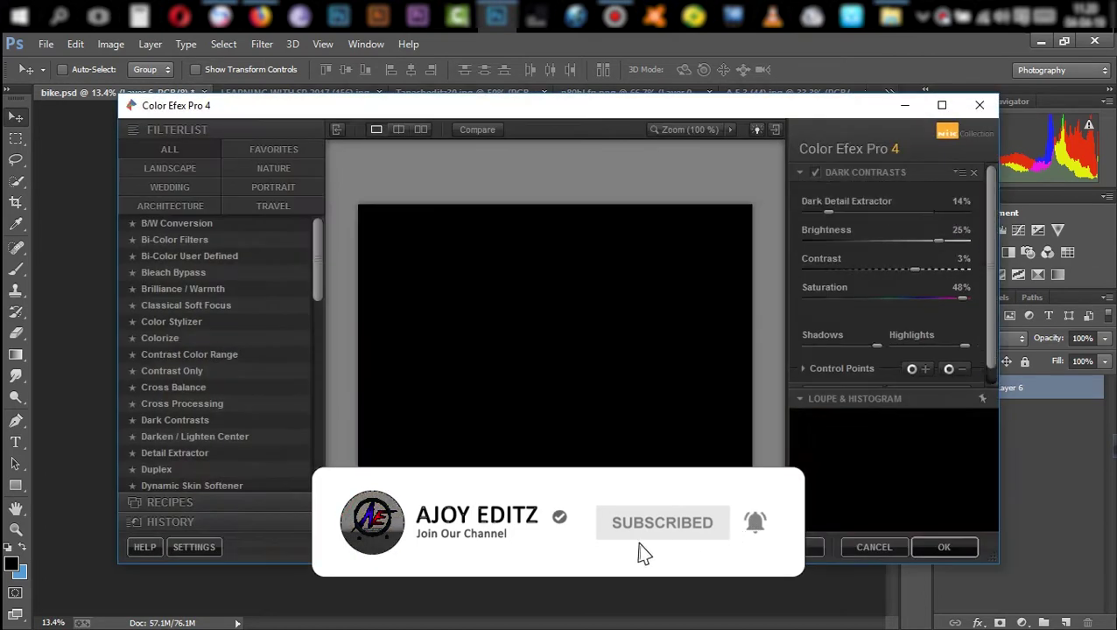
Raise Dark Contrasts Dark Detail Extractor to 22% and increase its brightness.
left_click_drag(828, 212, 840, 212)
left_click_drag(939, 241, 952, 237)
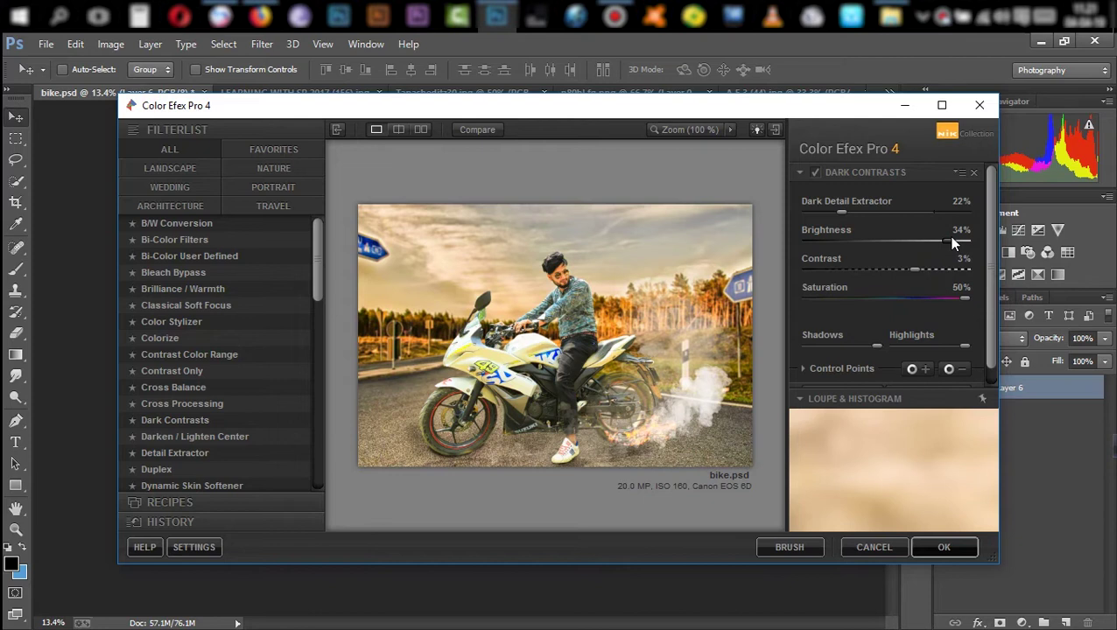
scroll(866, 355, "down", 1)
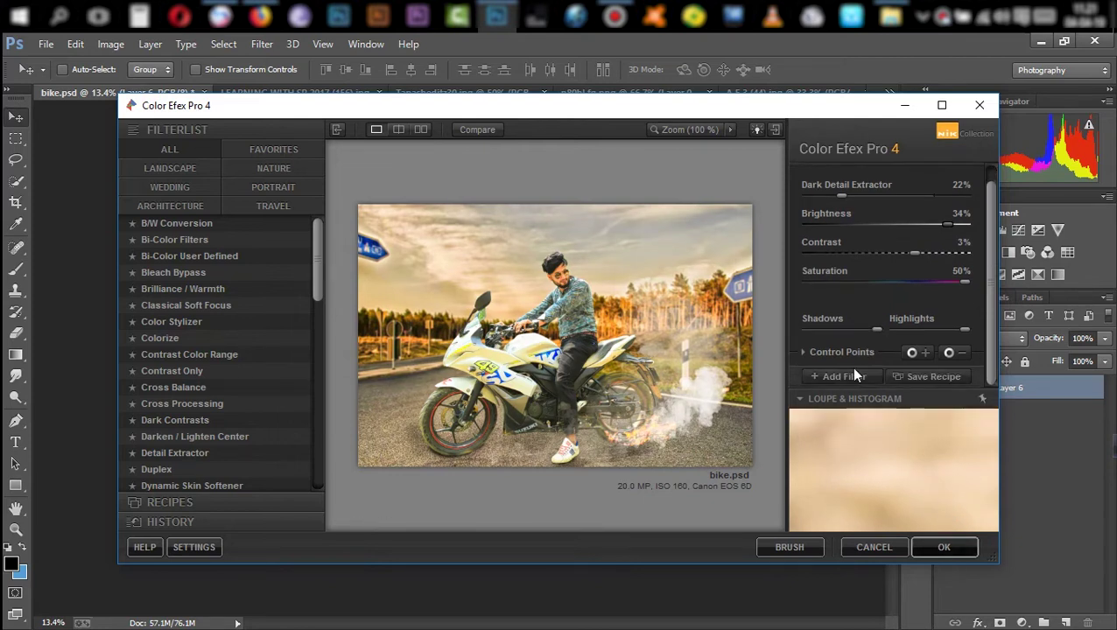
Add a Cross Processing filter with a chosen method and apply the result.
left_click(818, 377)
left_click(202, 404)
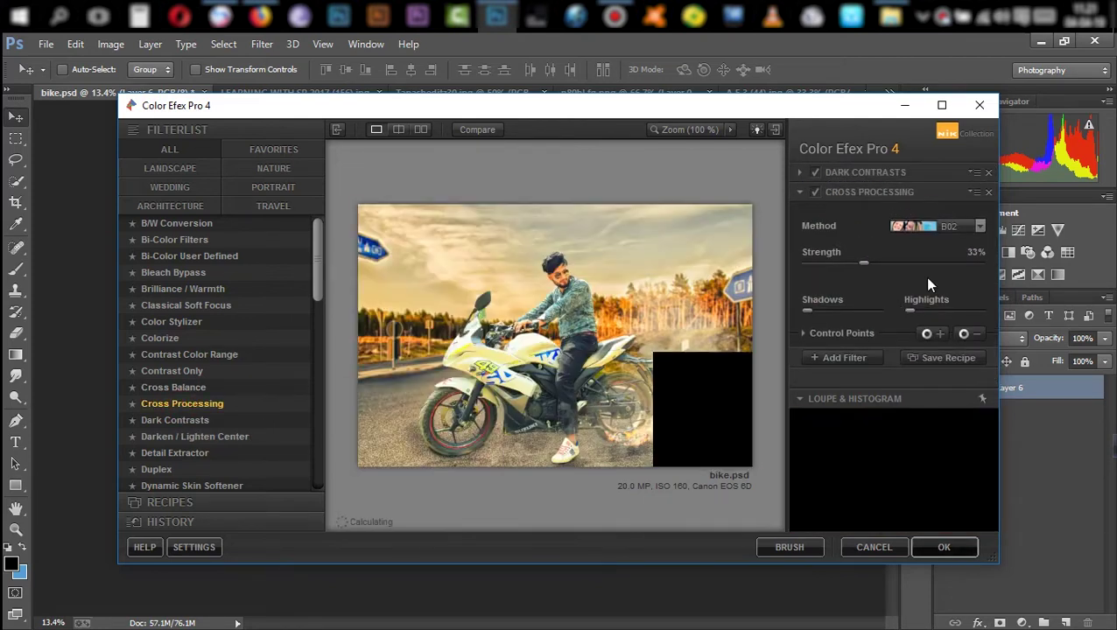
left_click(968, 226)
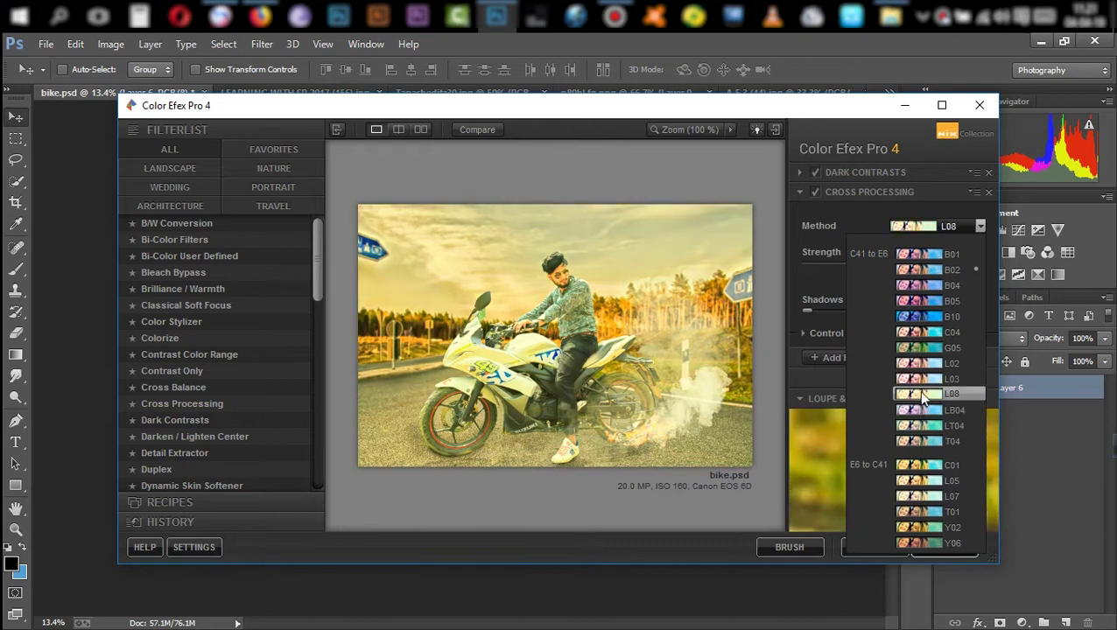
left_click(927, 366)
left_click(941, 547)
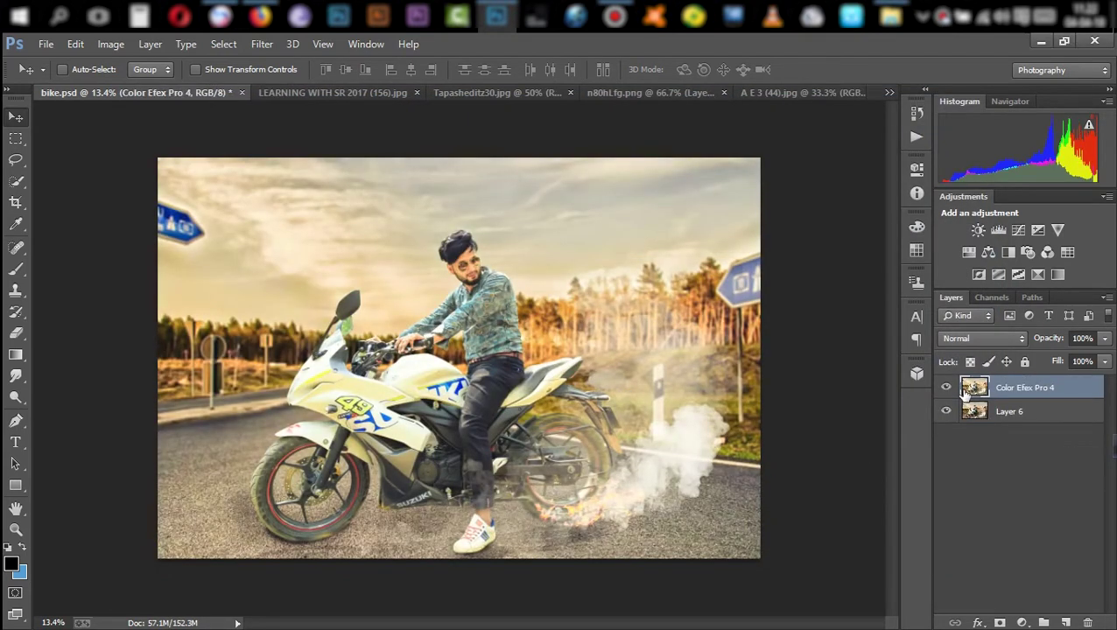
In Camera Raw, warm the temperature and brighten the oranges by 10.
left_click(262, 43)
left_click(350, 139)
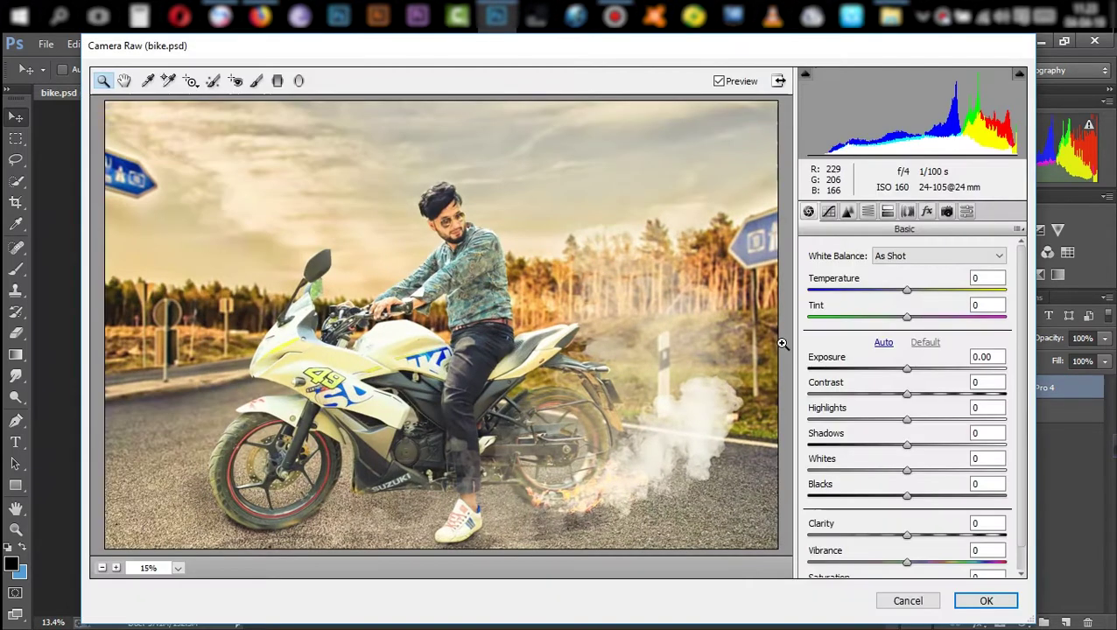
left_click(911, 292)
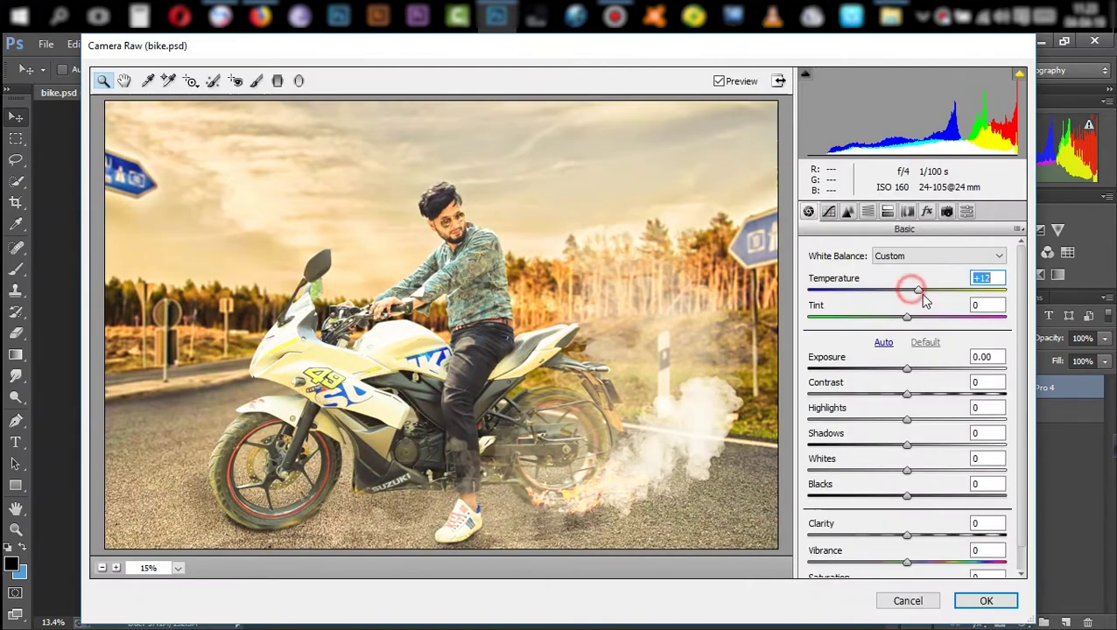
left_click(870, 212)
left_click_drag(911, 354, 920, 355)
Boost blue saturation to +66 and adjust the greens saturation.
left_click(854, 274)
left_click_drag(912, 464, 990, 464)
mouse_move(970, 409)
left_mouse_down()
mouse_move(883, 409)
mouse_move(915, 404)
left_mouse_up()
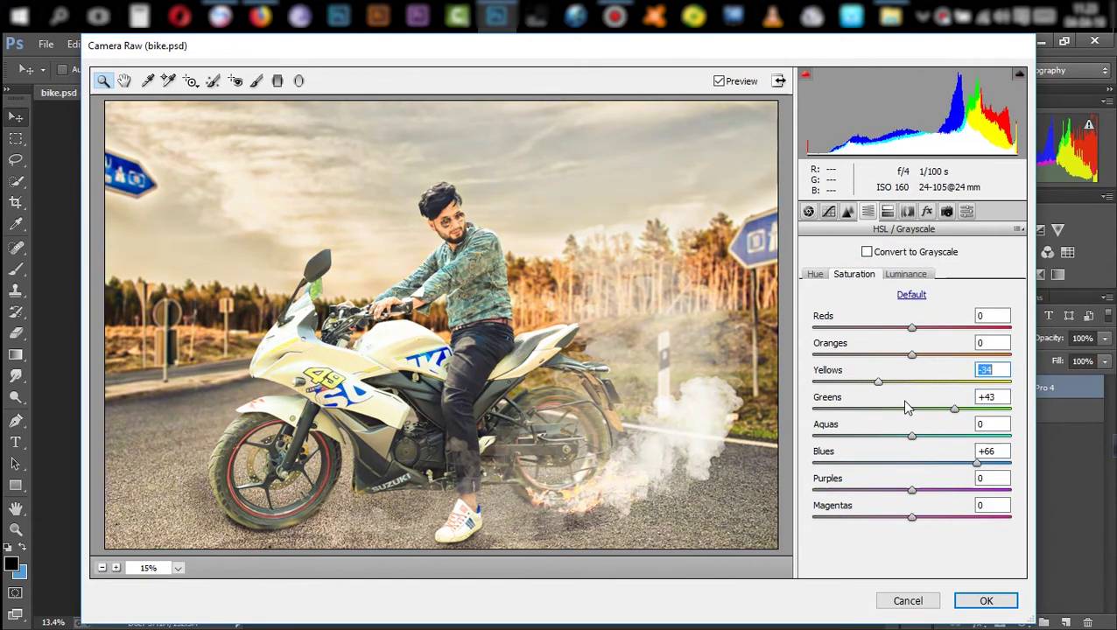
Darken the edges with a −24 post-crop vignette and apply the grade.
left_click(928, 211)
left_click_drag(911, 423, 879, 423)
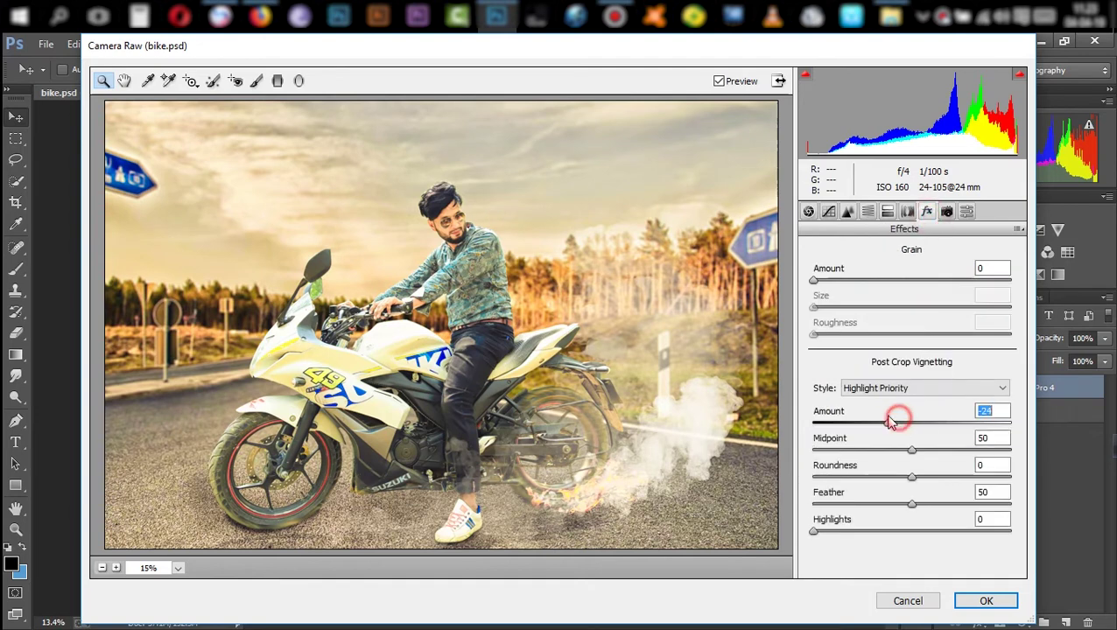
left_click(984, 603)
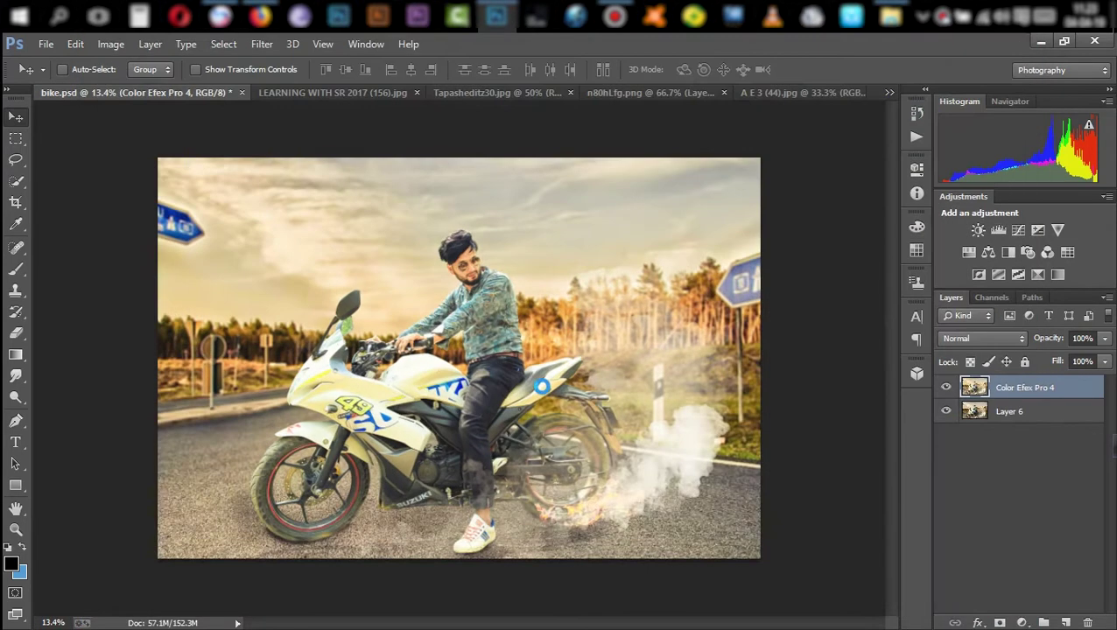
mouse_move(477, 262)
left_mouse_down()
mouse_move(599, 369)
mouse_move(457, 444)
mouse_move(534, 449)
left_mouse_up()
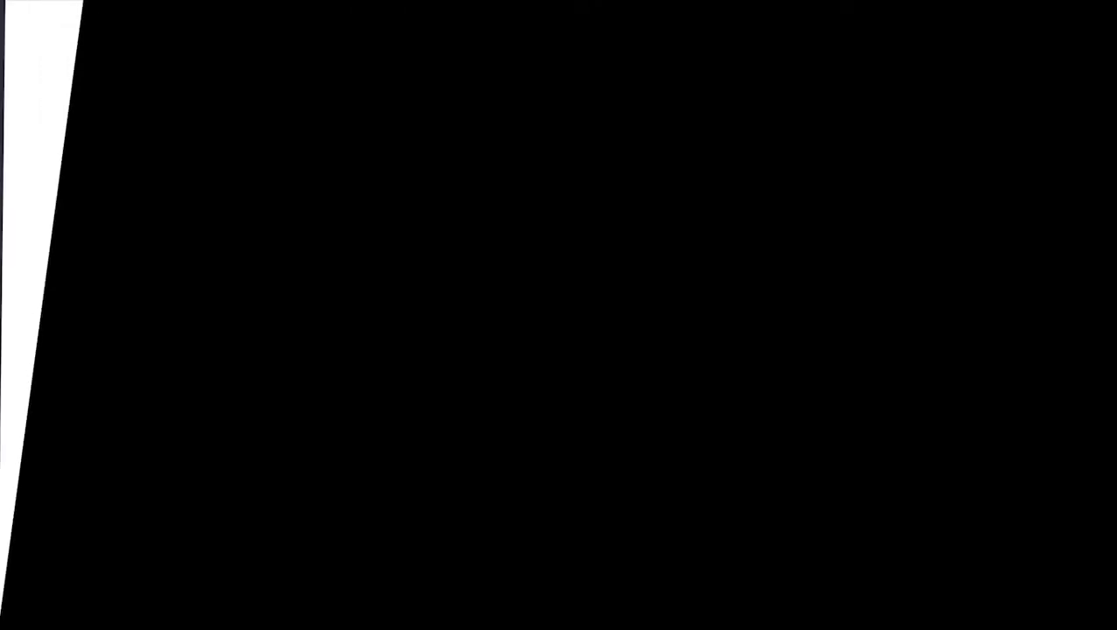